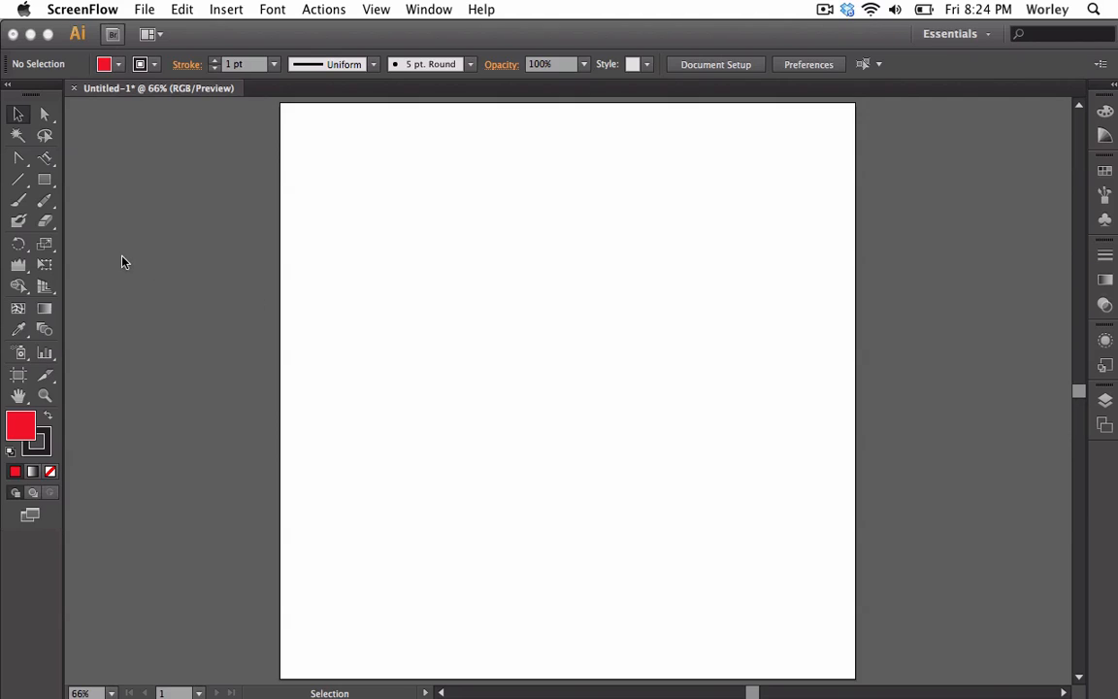
# Draw a square with the Rectangle tool in the upper middle of the artboard
pyautogui.click(44, 183)
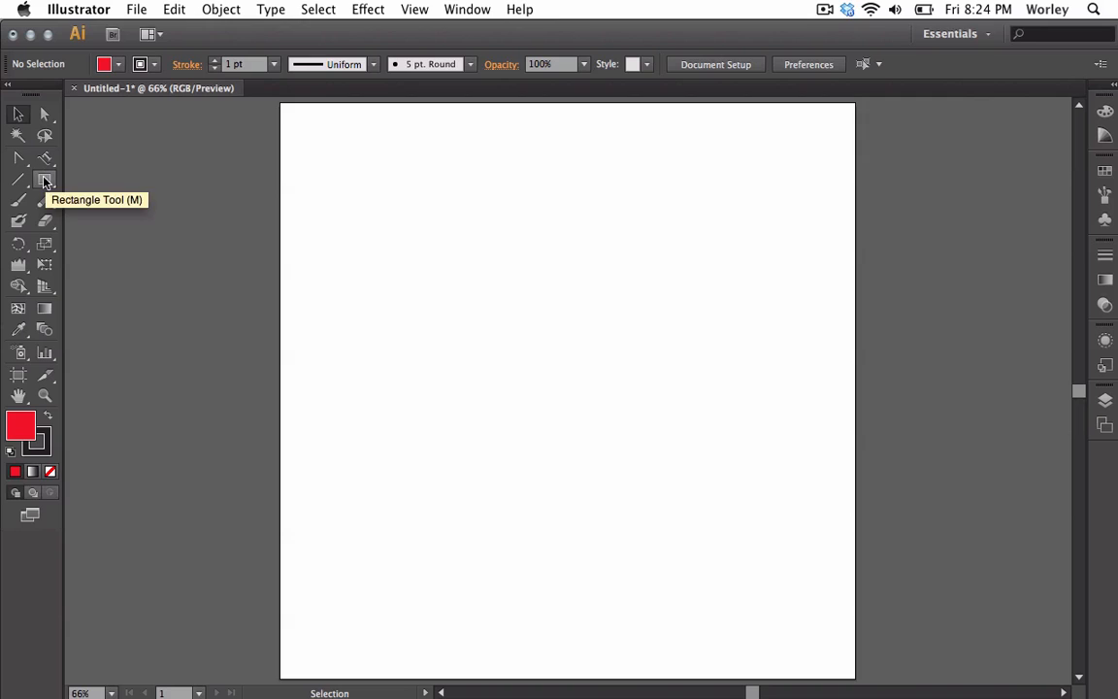
pyautogui.click(44, 182)
pyautogui.moveTo(414, 201); pyautogui.dragTo(709, 494)
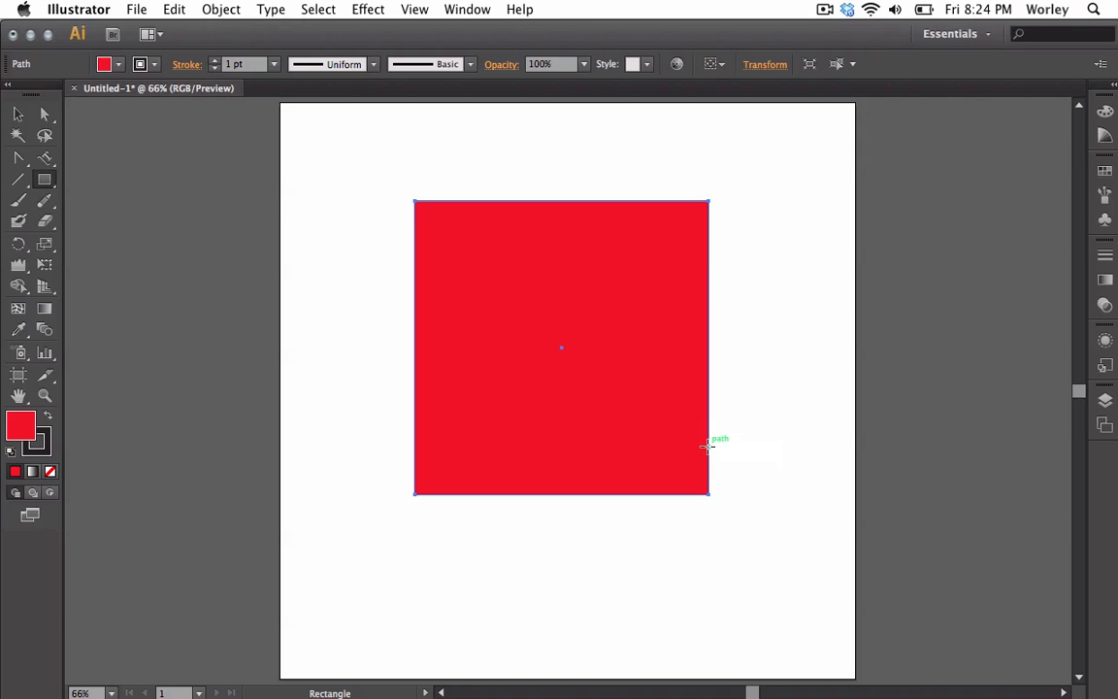
# Set both the square's fill and stroke to None
pyautogui.click(114, 72)
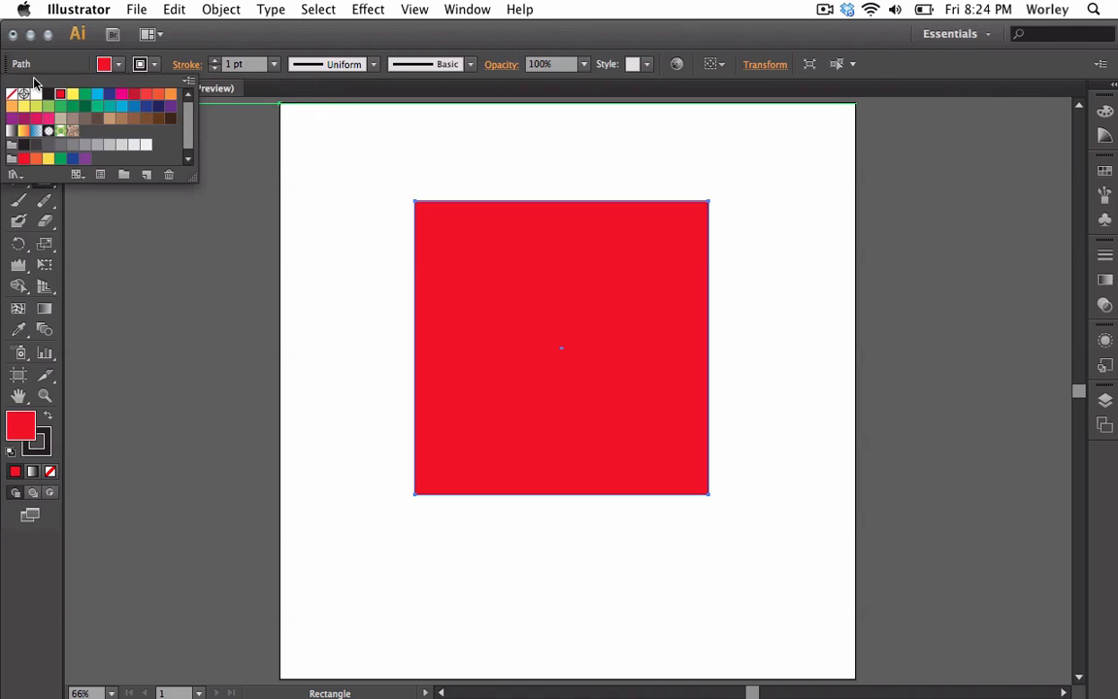
pyautogui.click(11, 94)
pyautogui.click(160, 72)
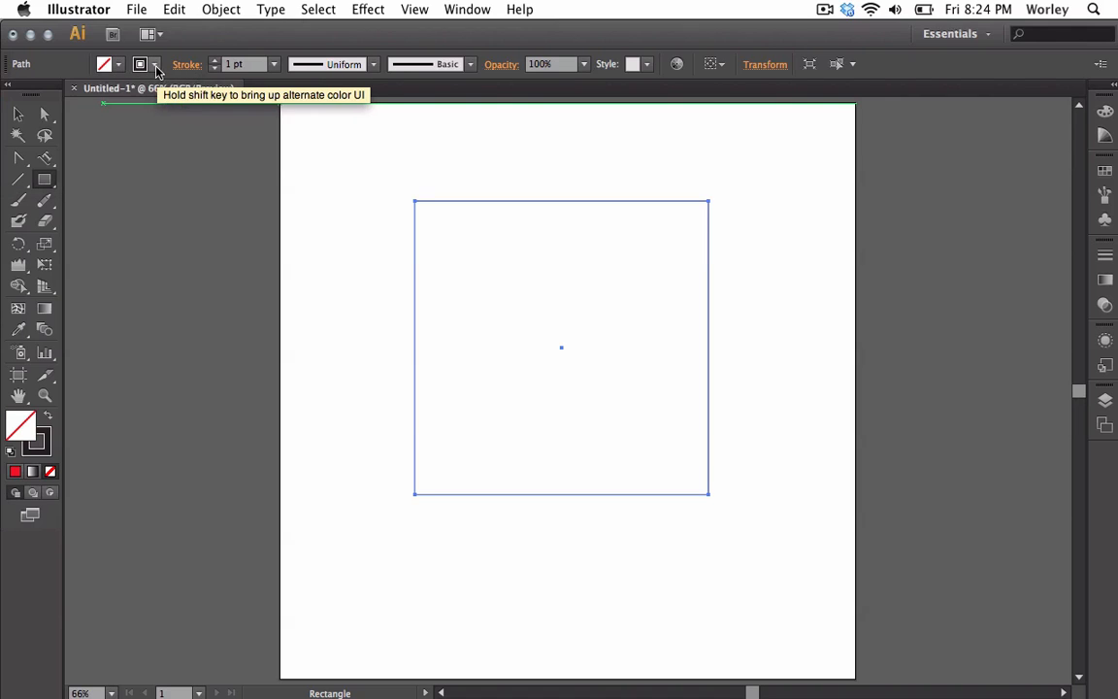
pyautogui.click(141, 64)
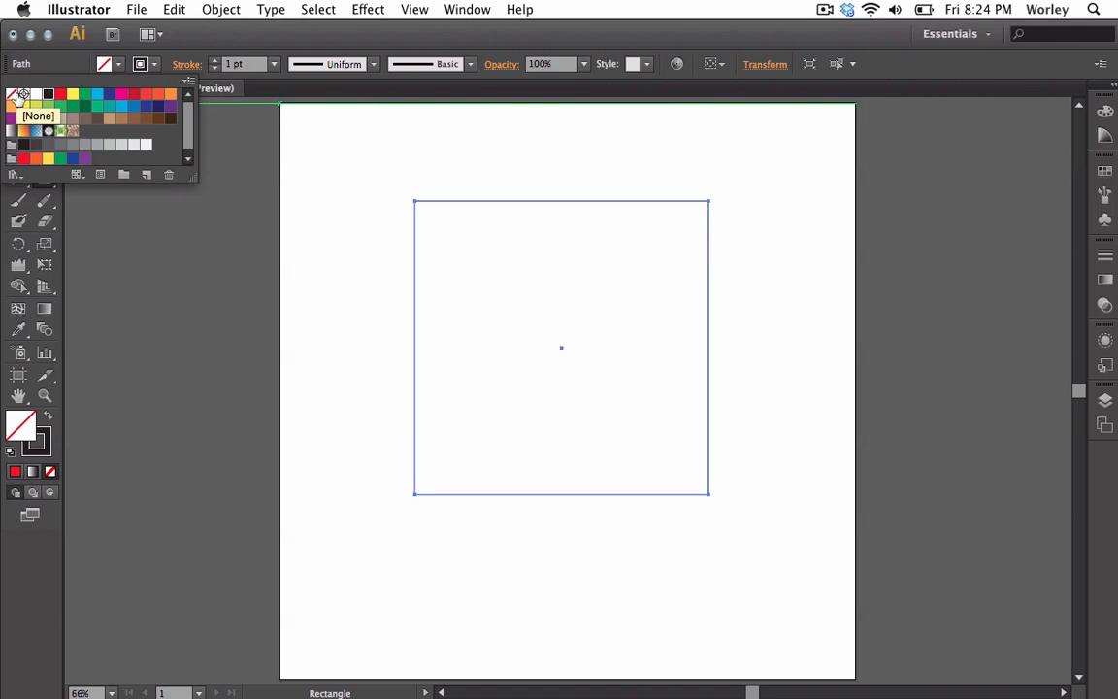
pyautogui.click(12, 94)
pyautogui.click(153, 66)
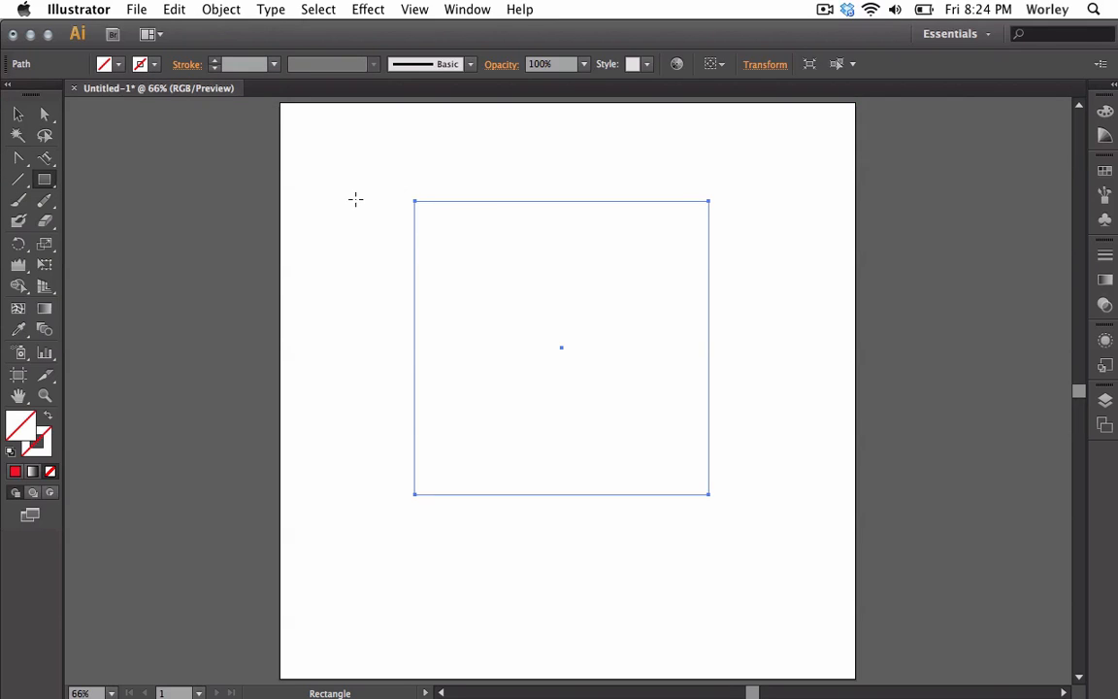
# Select the empty square with a selection box and give it a teal fill
pyautogui.click(19, 115)
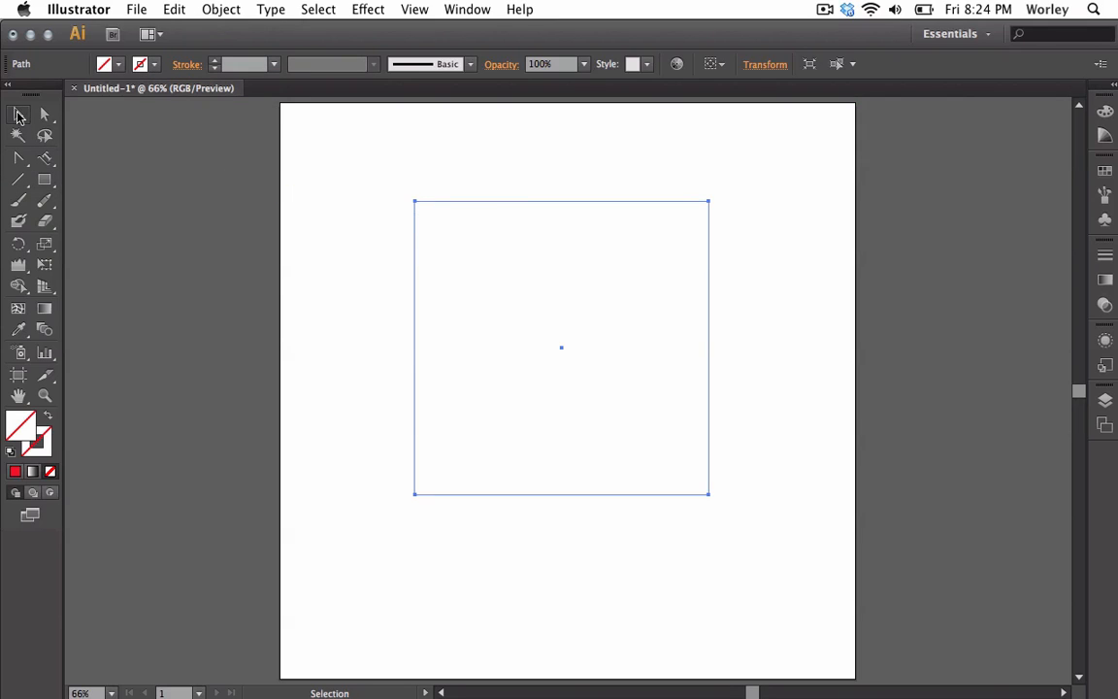
pyautogui.click(329, 280)
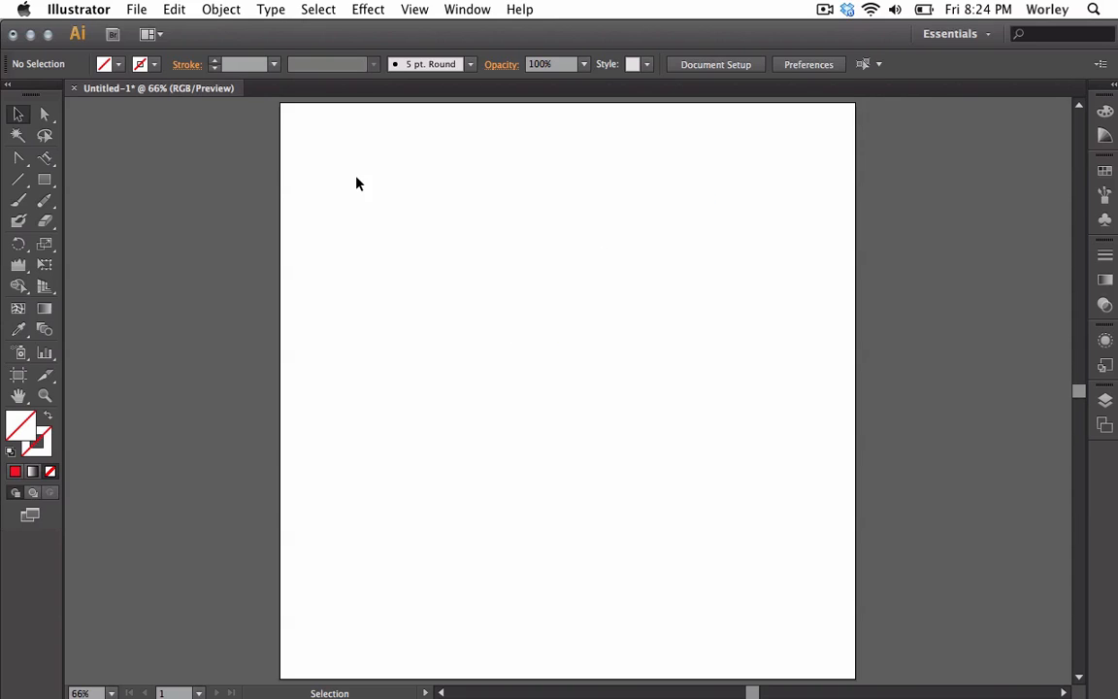
pyautogui.moveTo(352, 153); pyautogui.dragTo(633, 464)
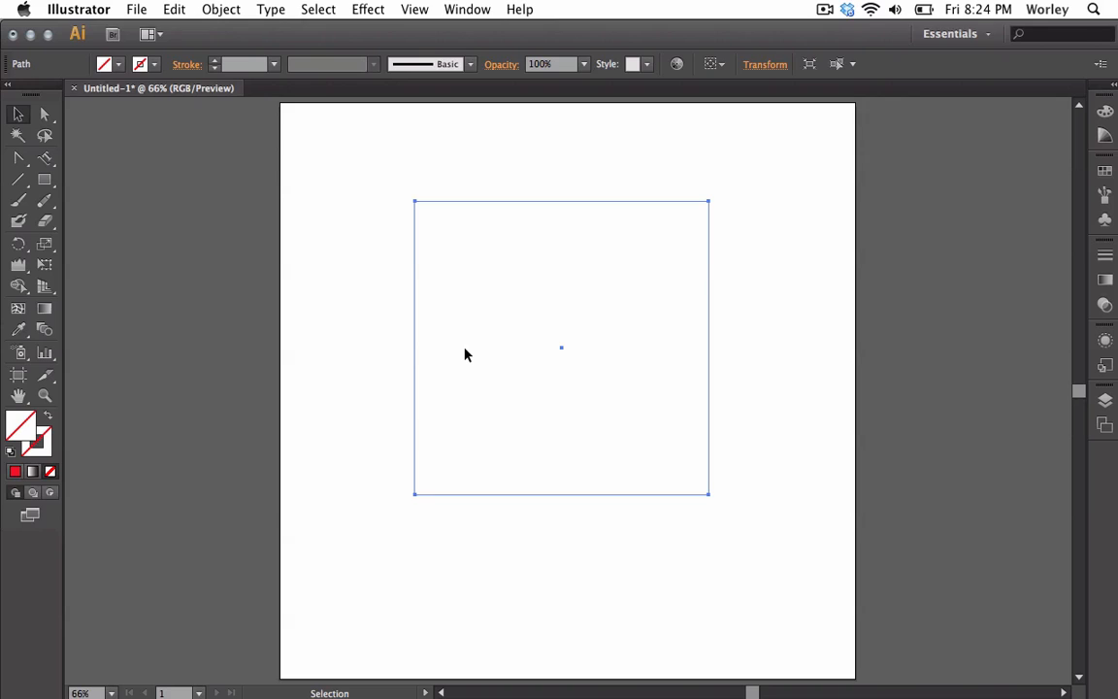
pyautogui.click(378, 228)
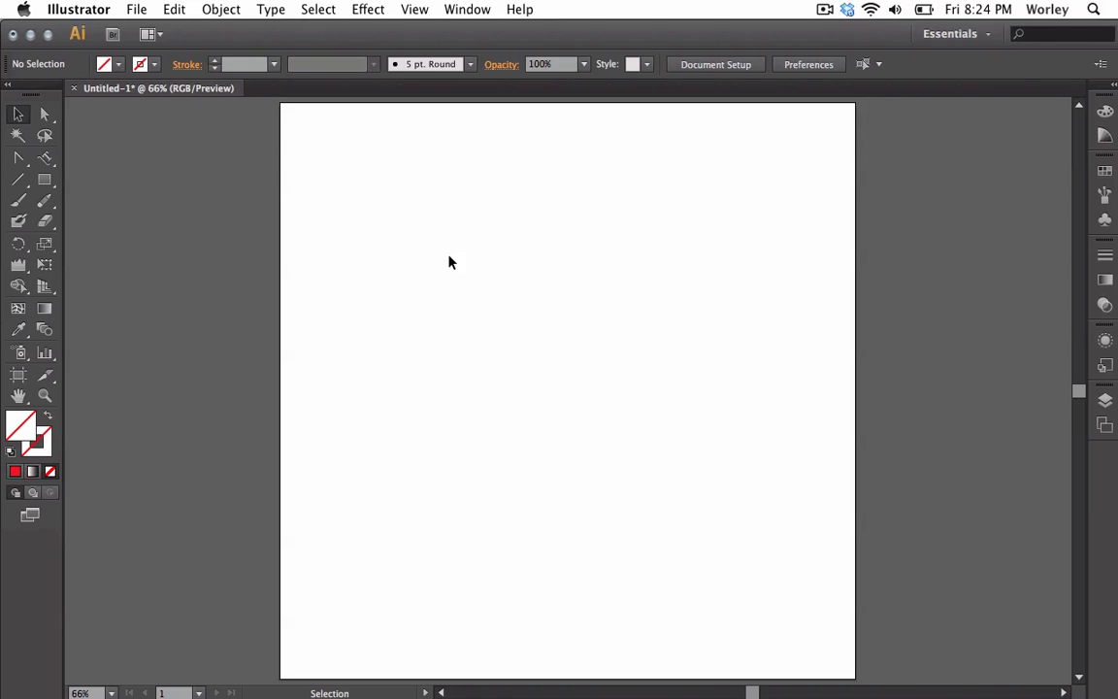
pyautogui.moveTo(353, 161); pyautogui.dragTo(515, 354)
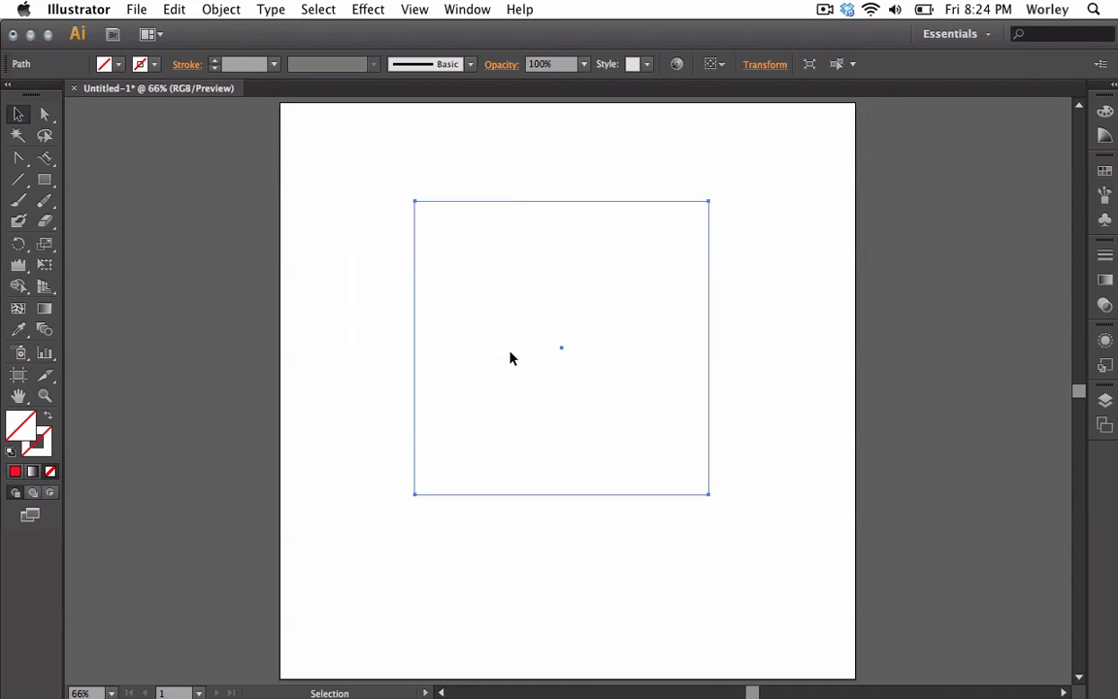
pyautogui.click(103, 64)
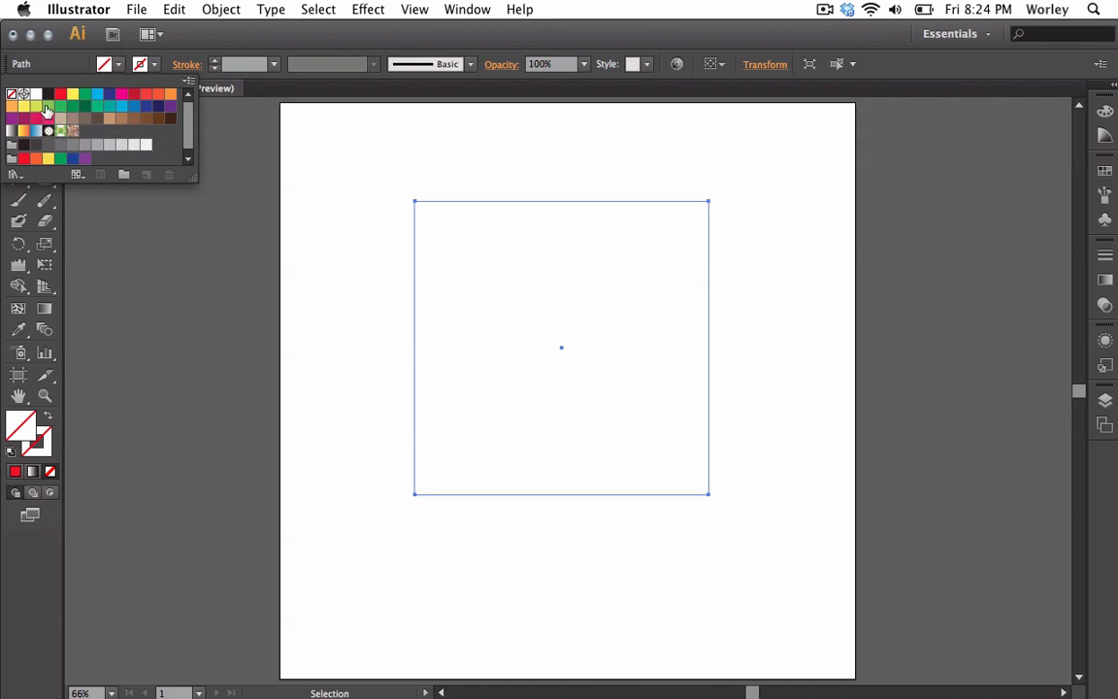
pyautogui.click(109, 105)
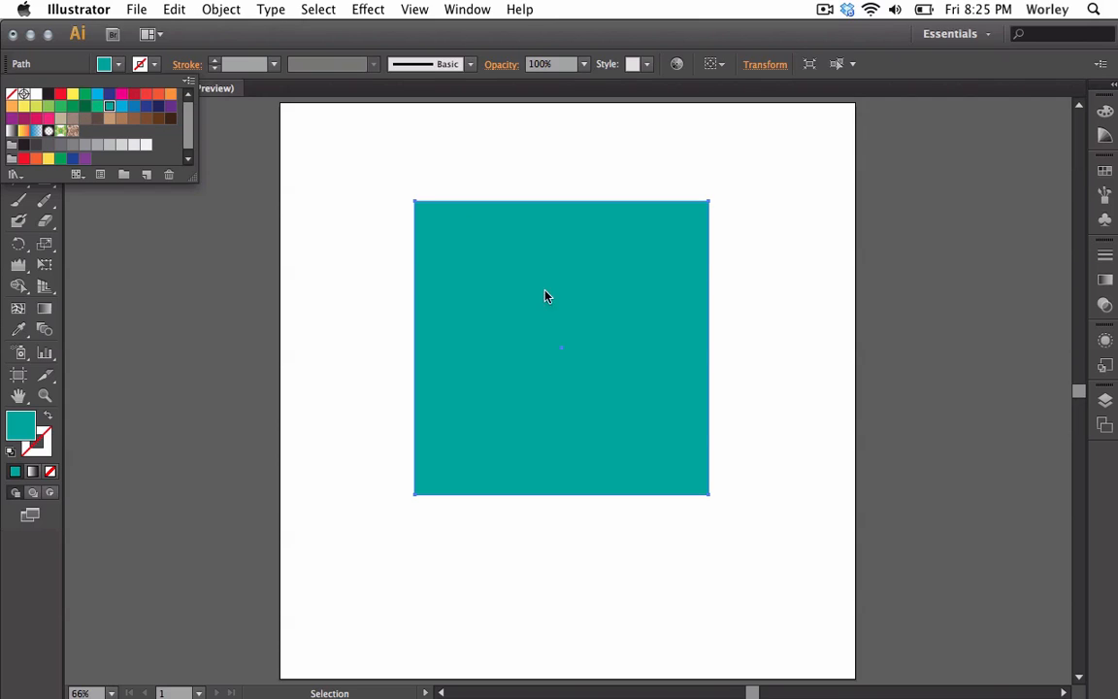
# Give the square an orange-red stroke from the stroke swatches
pyautogui.click(153, 66)
pyautogui.click(157, 94)
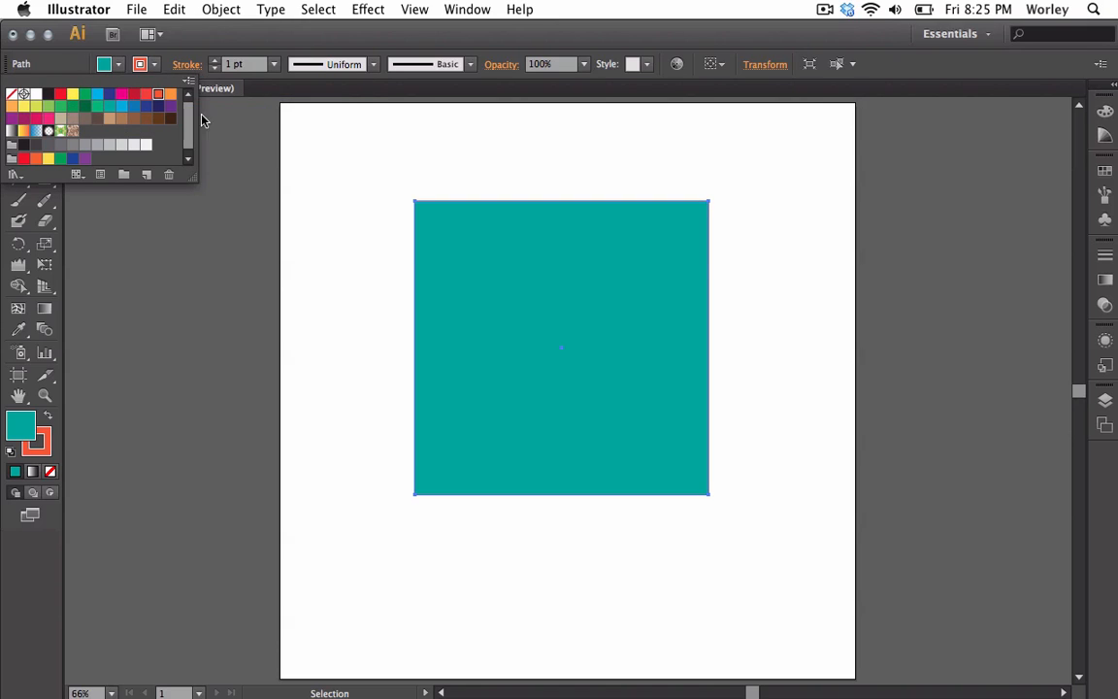
pyautogui.click(313, 207)
pyautogui.click(330, 214)
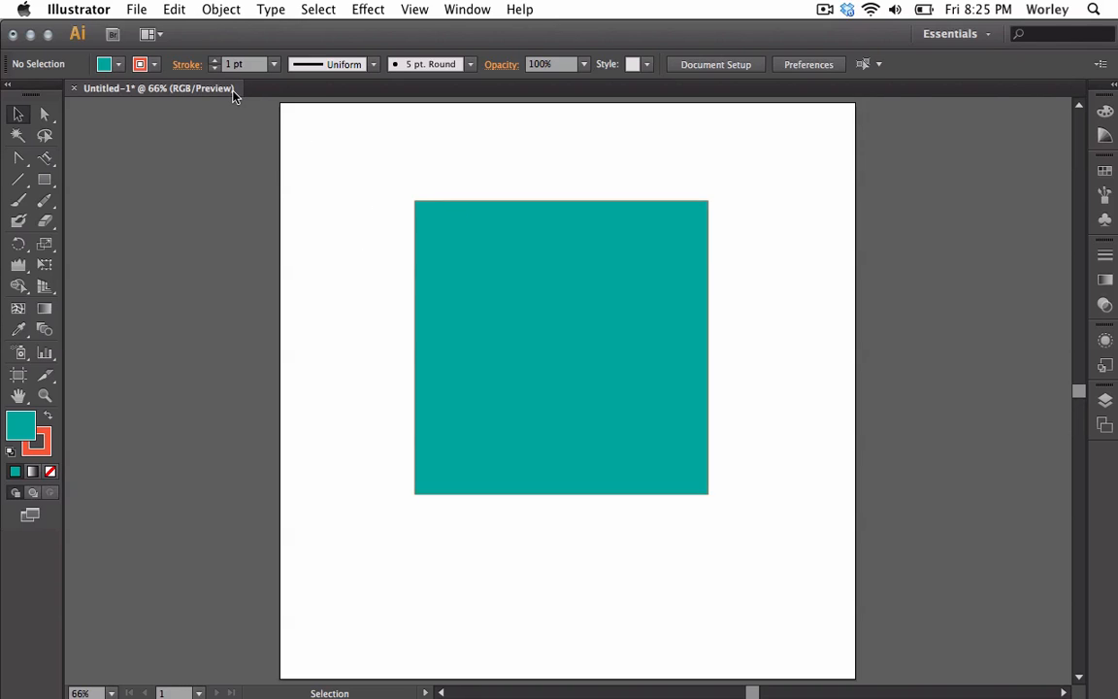
# Increase the square's stroke weight to 12 pt
pyautogui.click(422, 241)
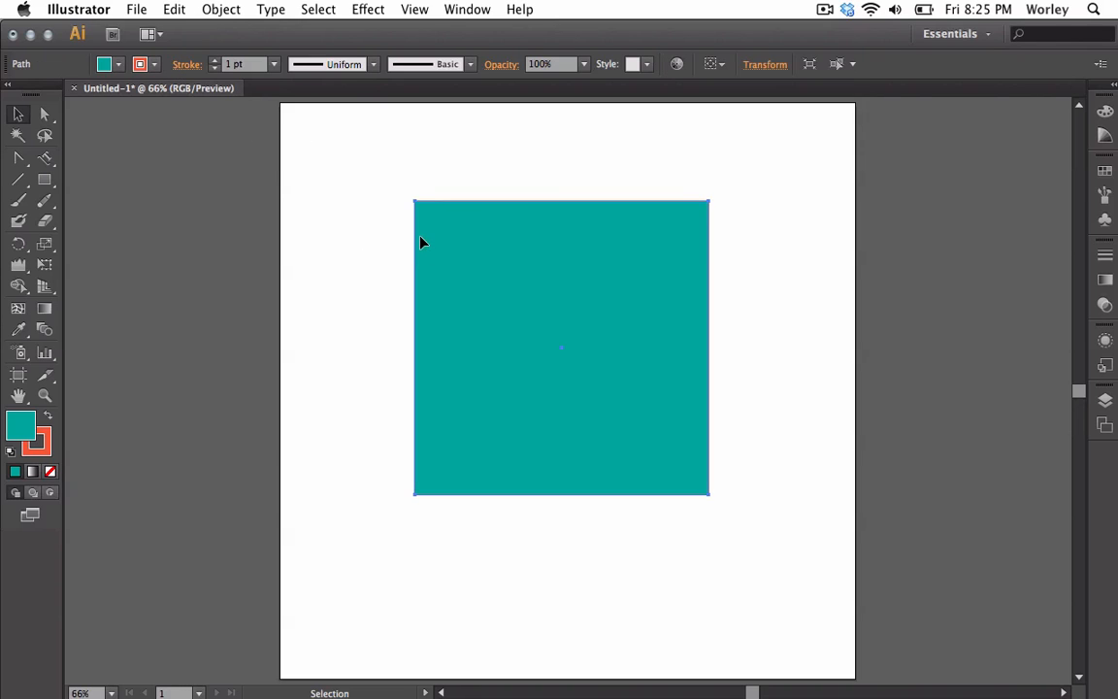
pyautogui.click(217, 61)
pyautogui.click(217, 62)
pyautogui.click(217, 61)
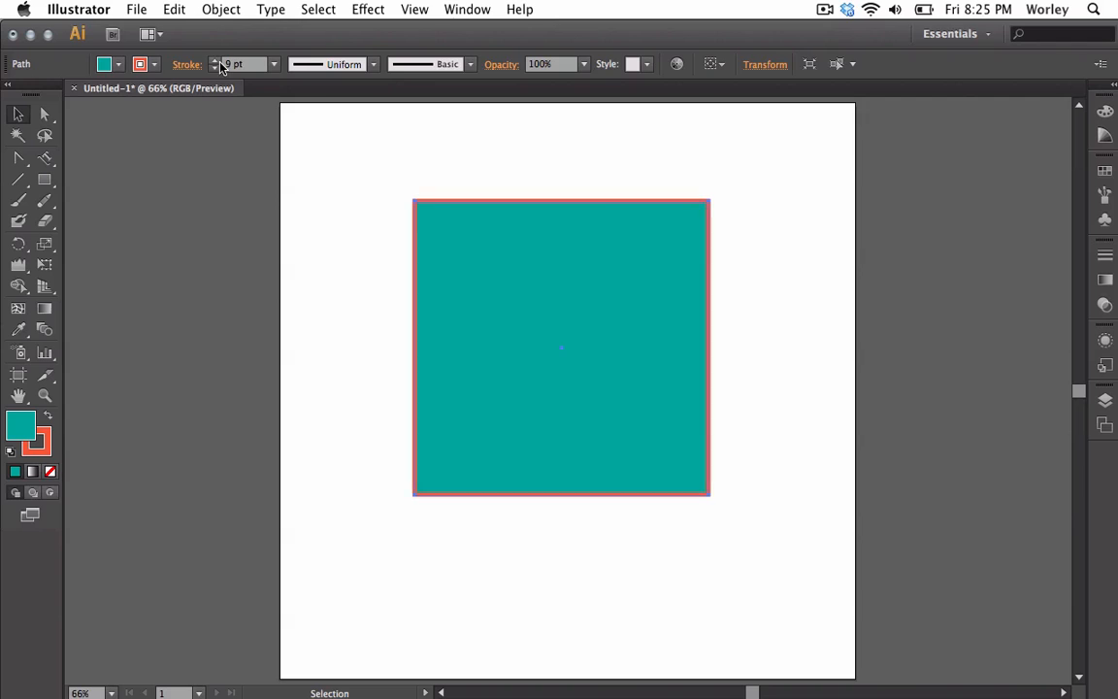
pyautogui.click(217, 61)
pyautogui.click(218, 61)
pyautogui.click(353, 262)
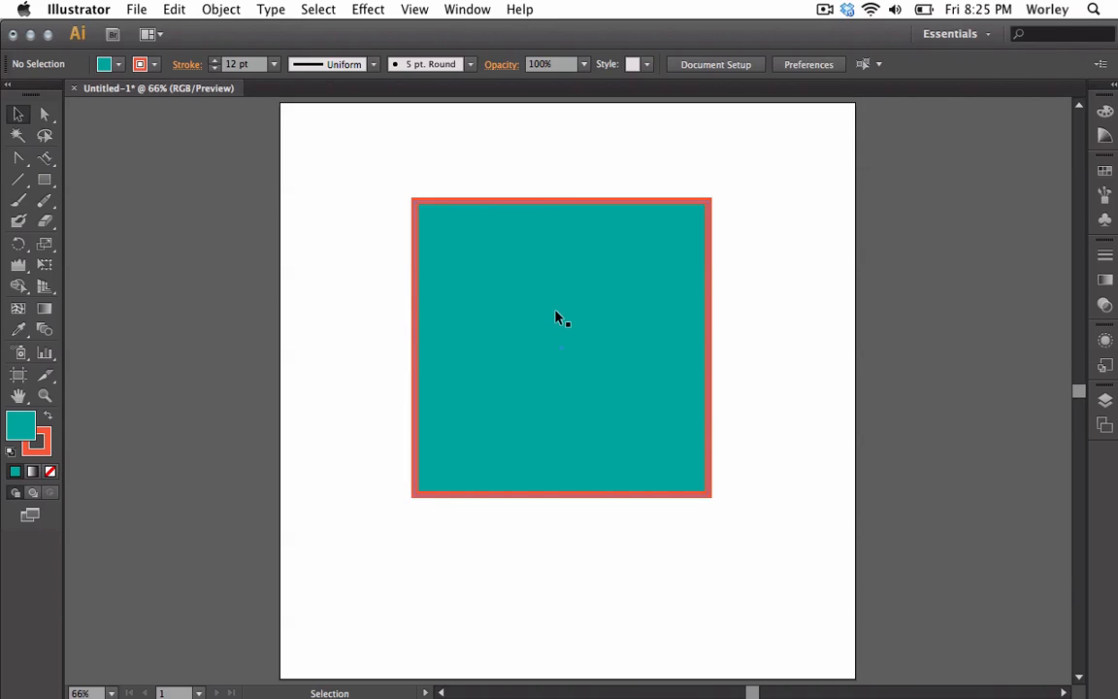
pyautogui.click(493, 276)
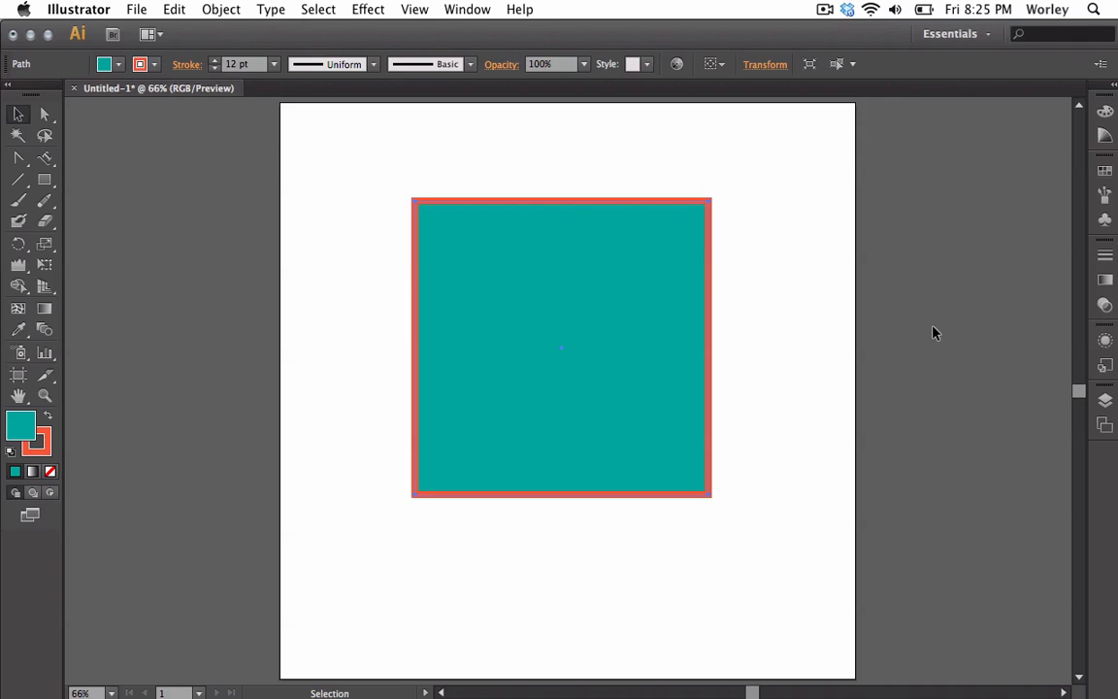
# Try a Drop Shadow effect on the square from the Appearance panel with preview on, then cancel it
pyautogui.click(1104, 341)
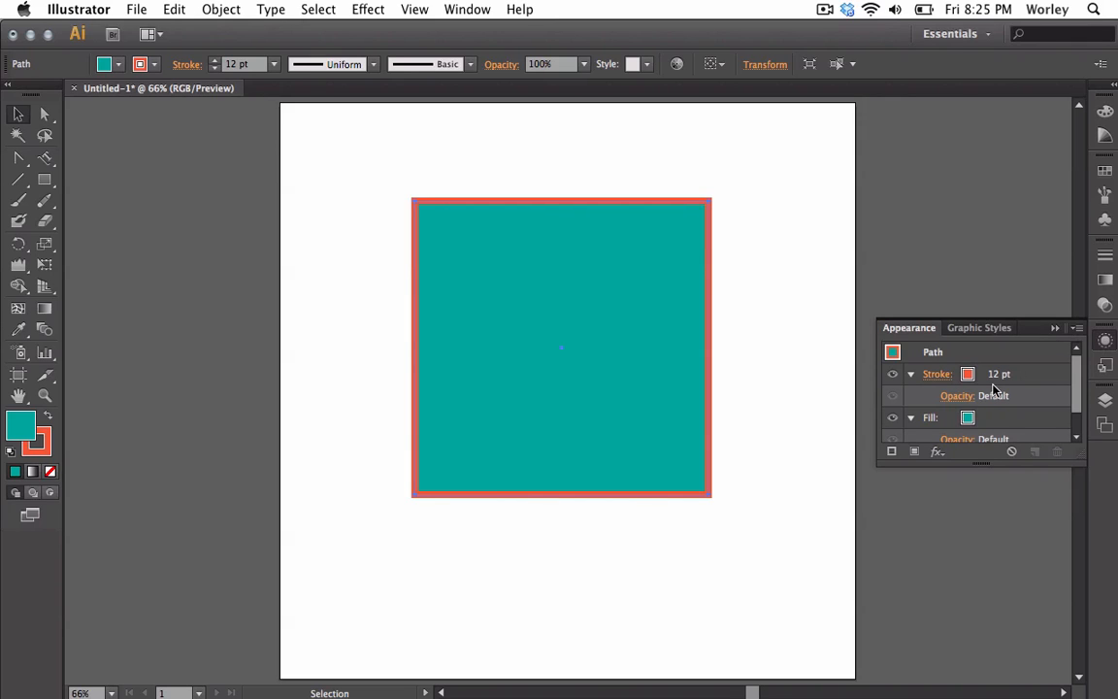
pyautogui.scroll(-2, 971, 408)
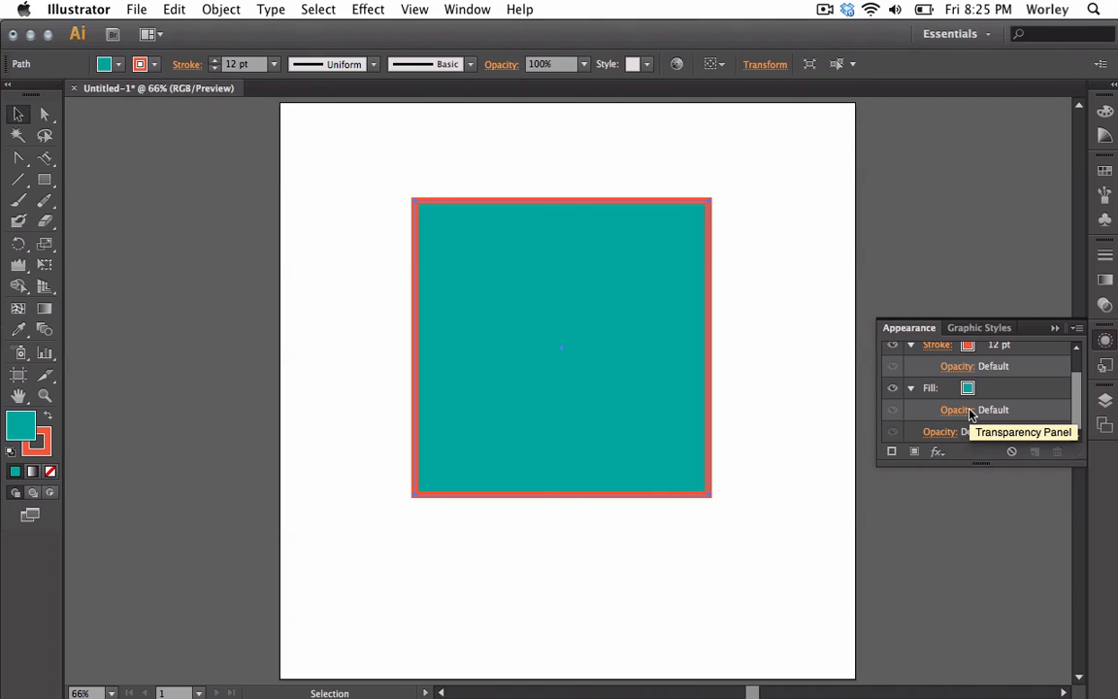
pyautogui.click(937, 451)
pyautogui.moveTo(848, 457)
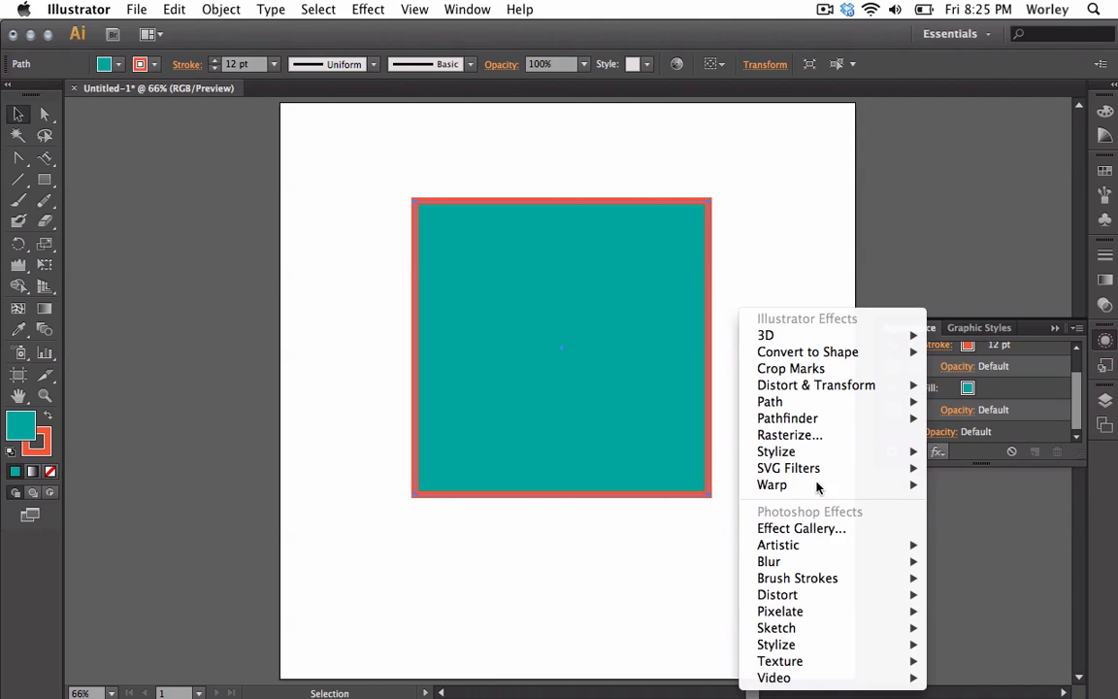
pyautogui.moveTo(814, 405)
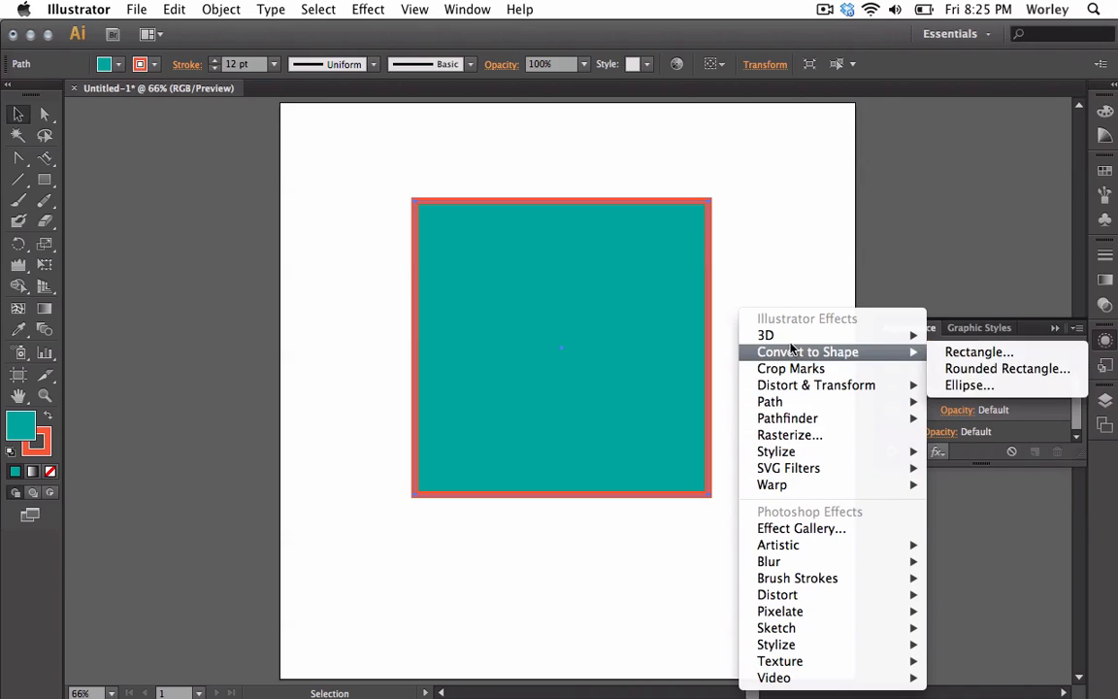
pyautogui.moveTo(799, 546)
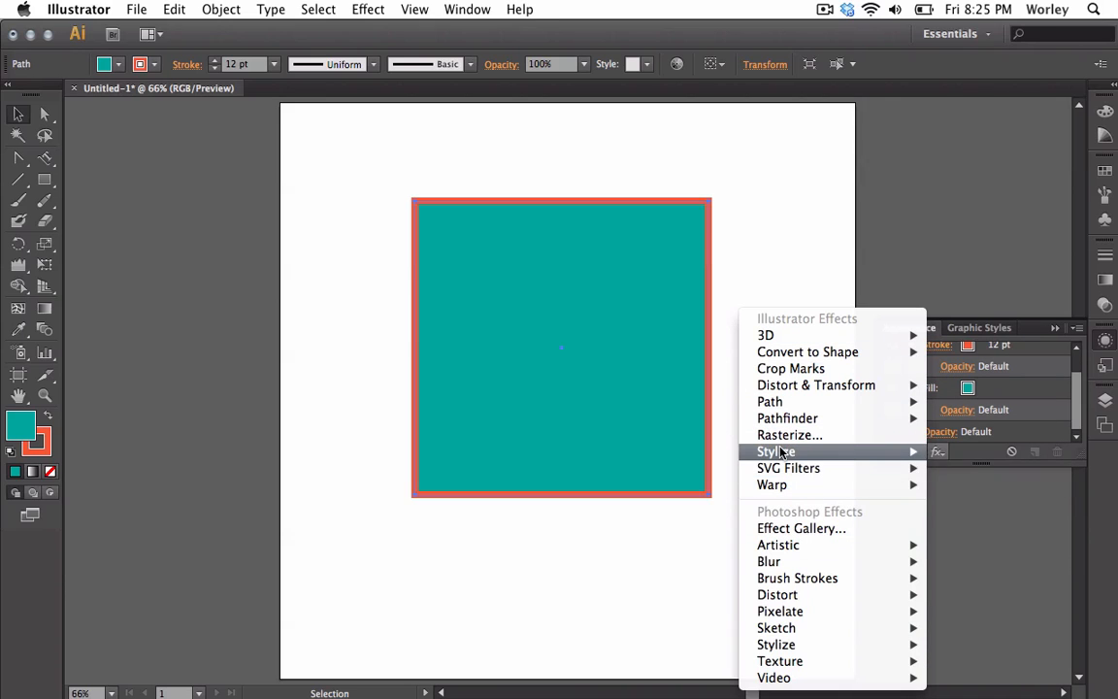
pyautogui.moveTo(798, 451)
pyautogui.click(991, 452)
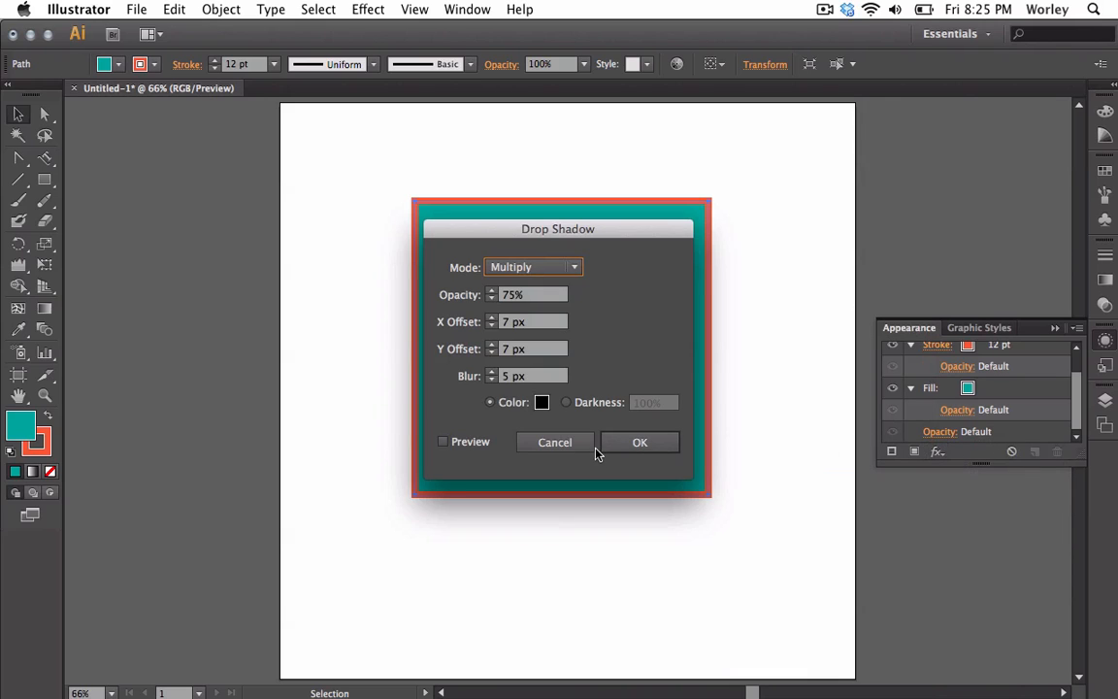
pyautogui.click(443, 441)
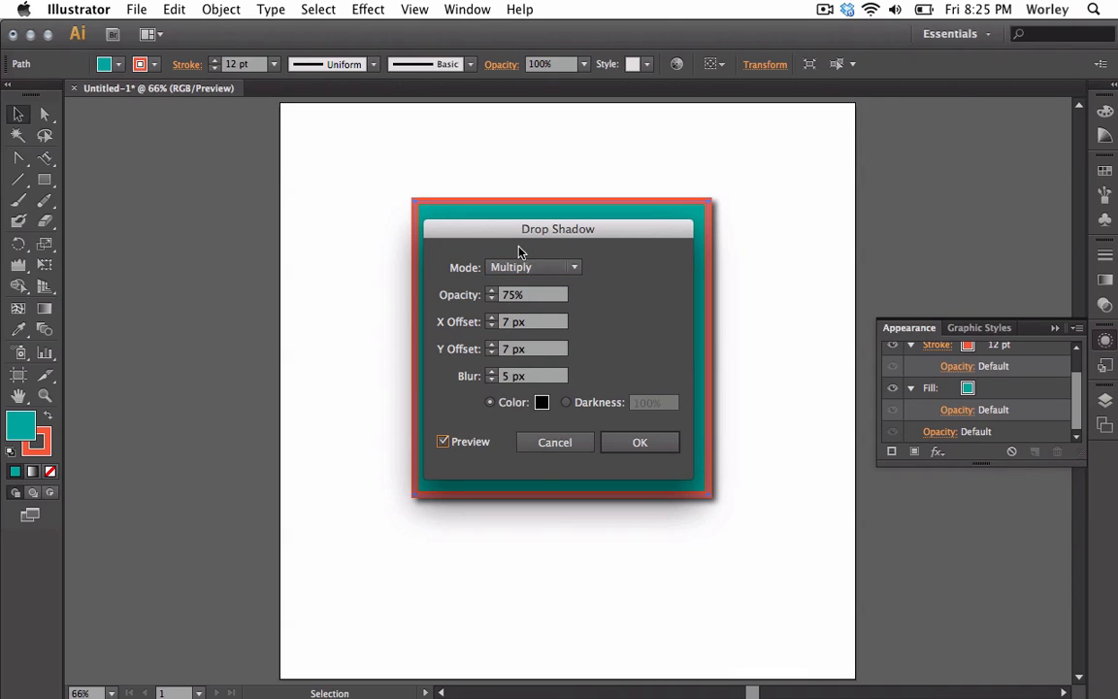
pyautogui.moveTo(539, 231); pyautogui.dragTo(899, 253)
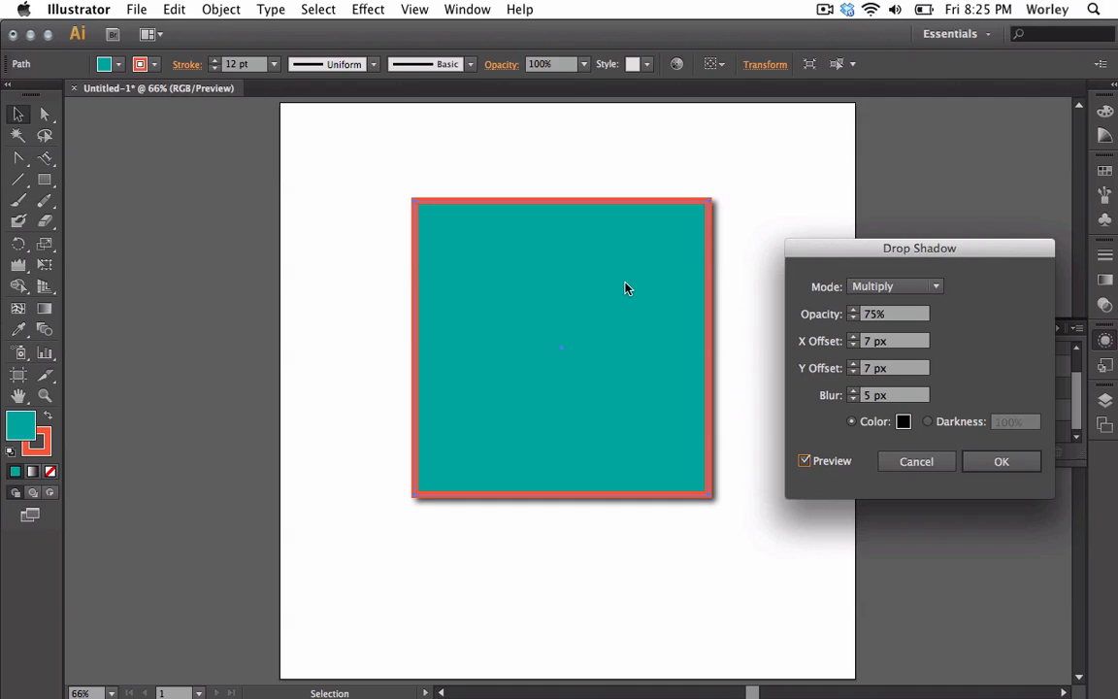
pyautogui.click(920, 460)
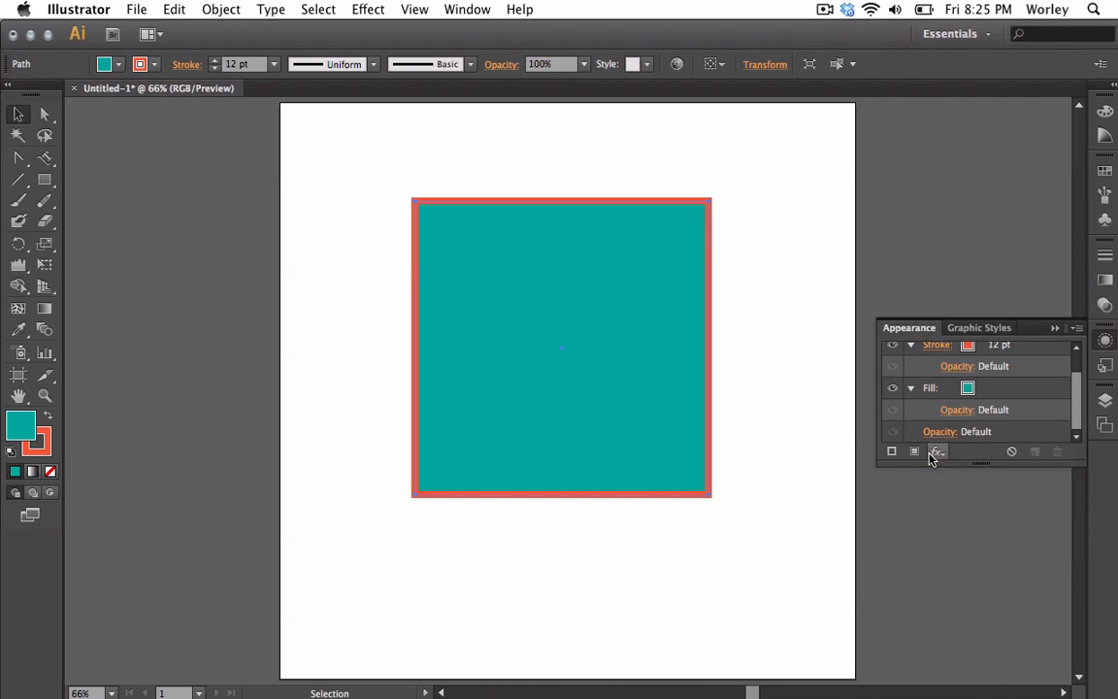
# Try several fill swatches on the square, ending with green
pyautogui.click(1107, 341)
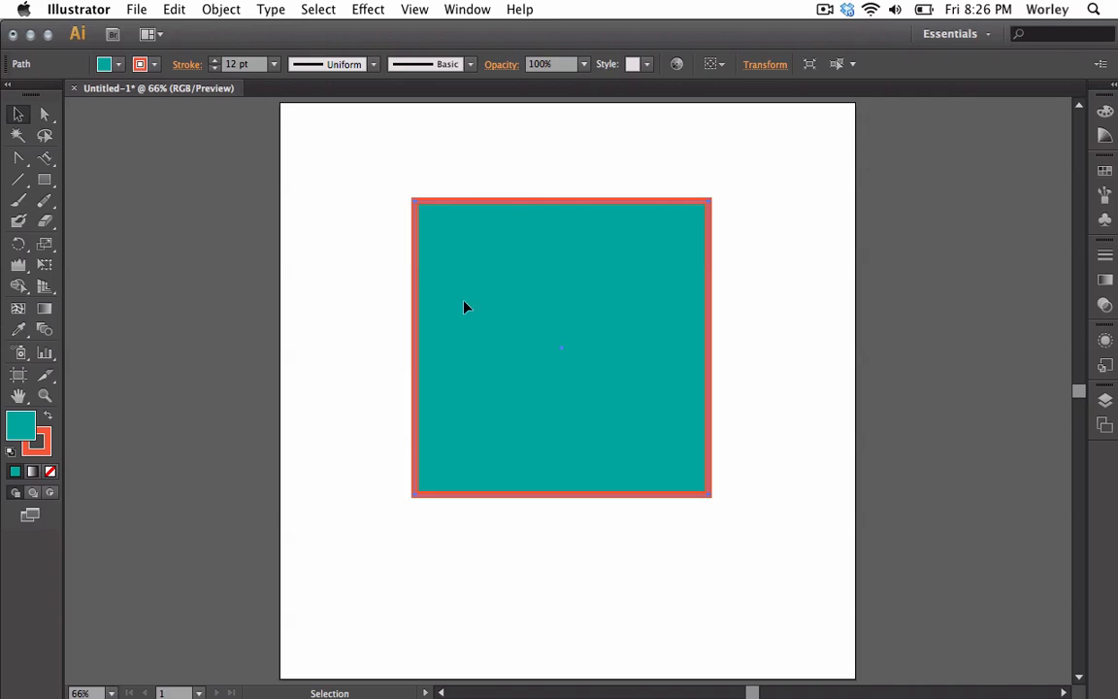
pyautogui.click(118, 66)
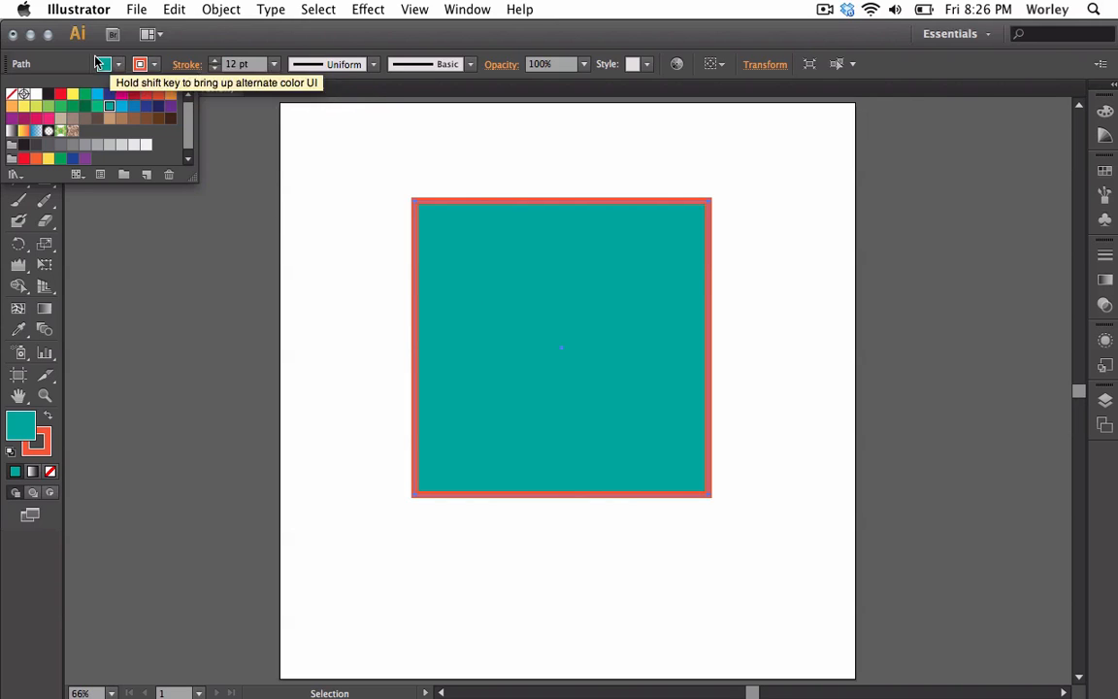
pyautogui.click(119, 66)
pyautogui.click(118, 66)
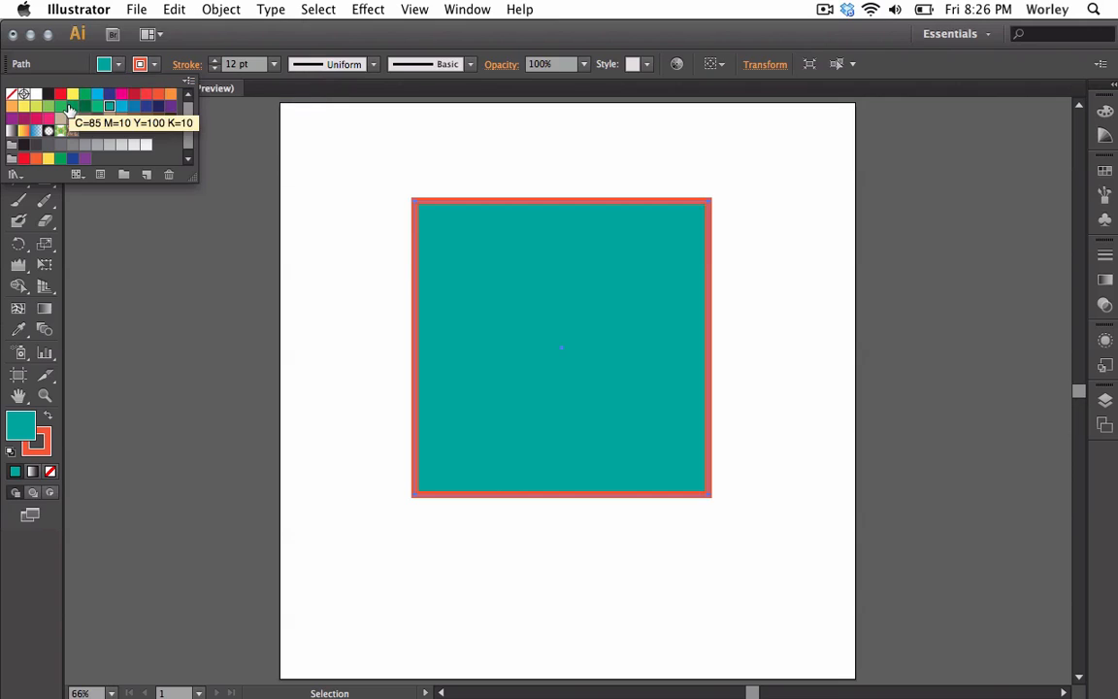
pyautogui.click(71, 109)
pyautogui.click(84, 94)
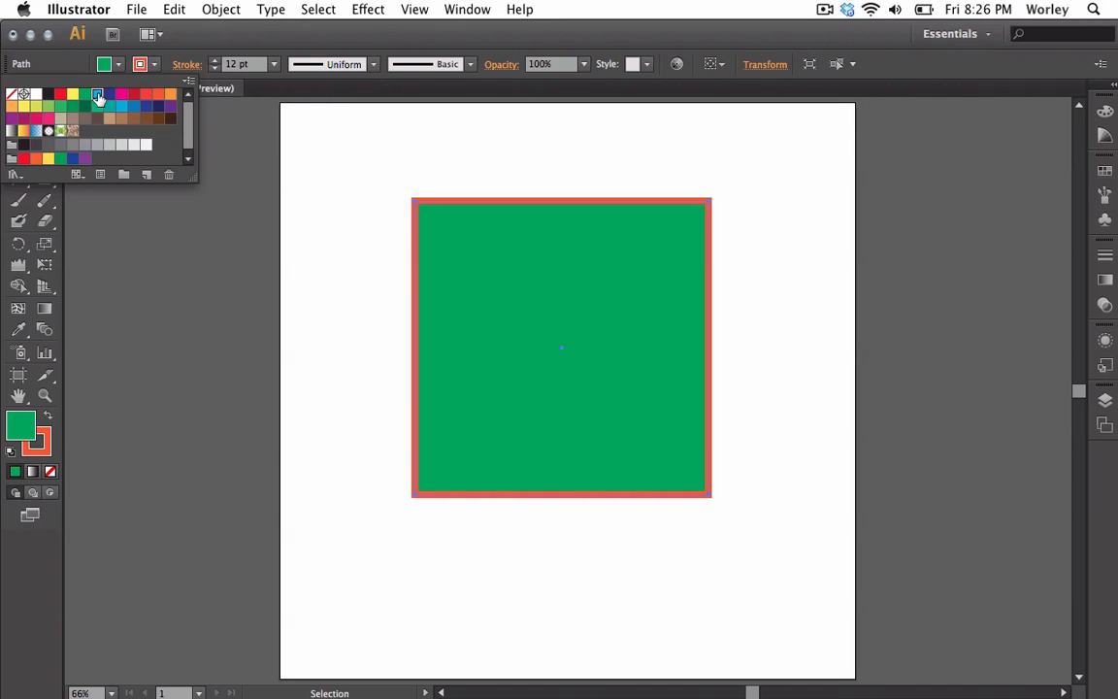
pyautogui.click(109, 96)
pyautogui.click(109, 96)
pyautogui.click(121, 95)
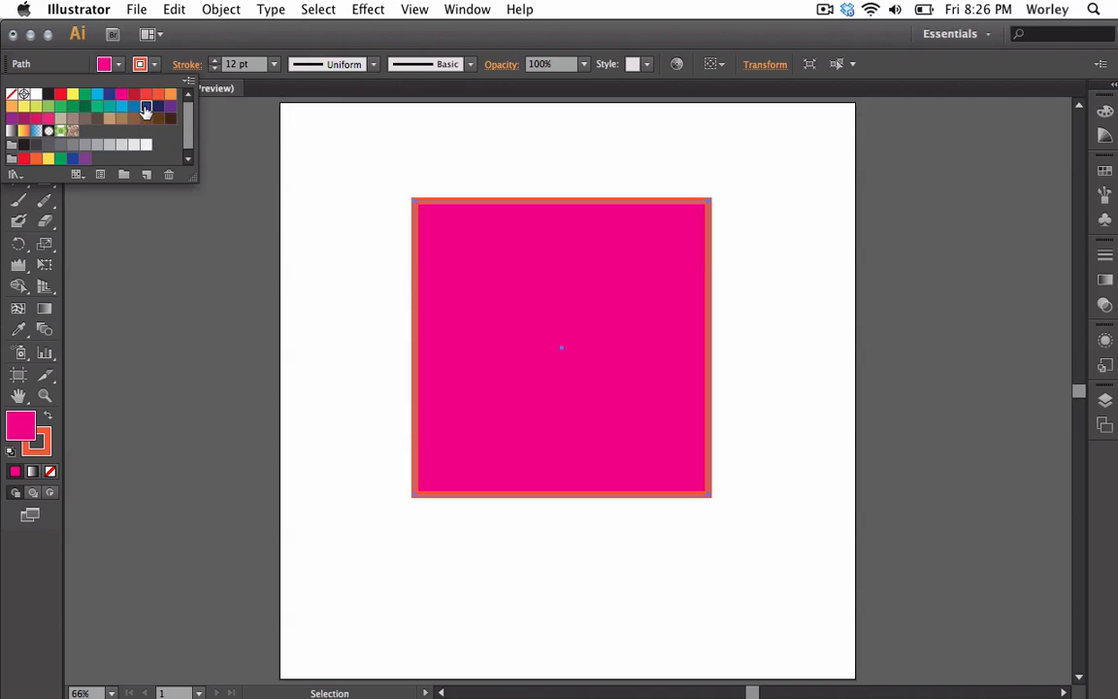
pyautogui.click(148, 109)
pyautogui.click(97, 119)
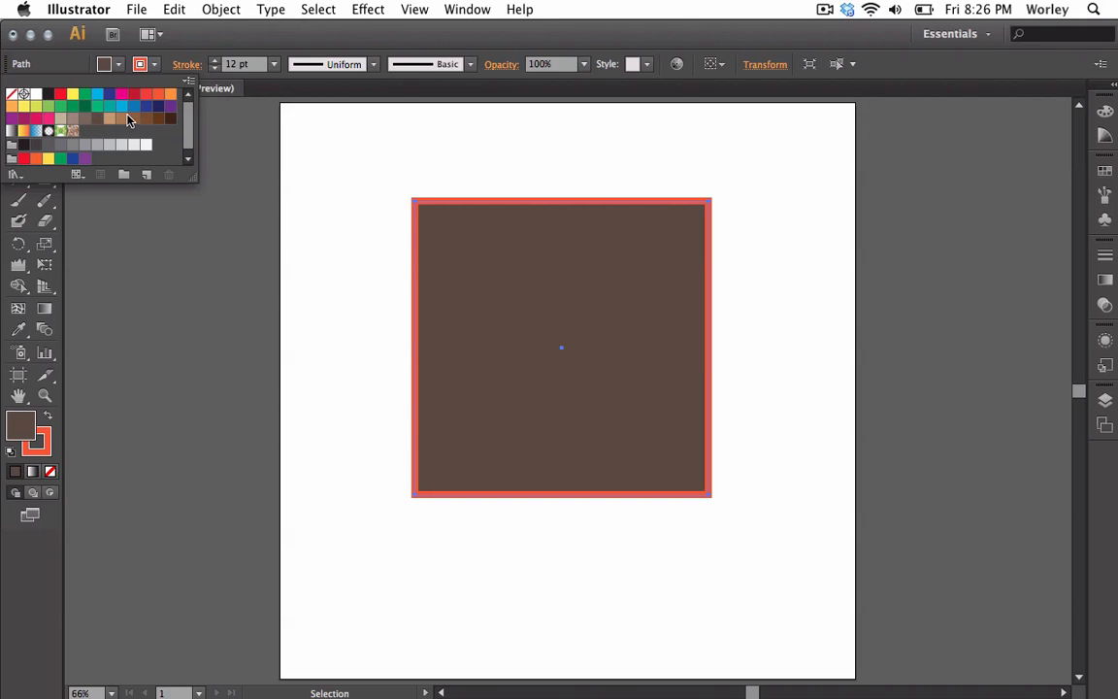
pyautogui.click(118, 121)
pyautogui.click(85, 95)
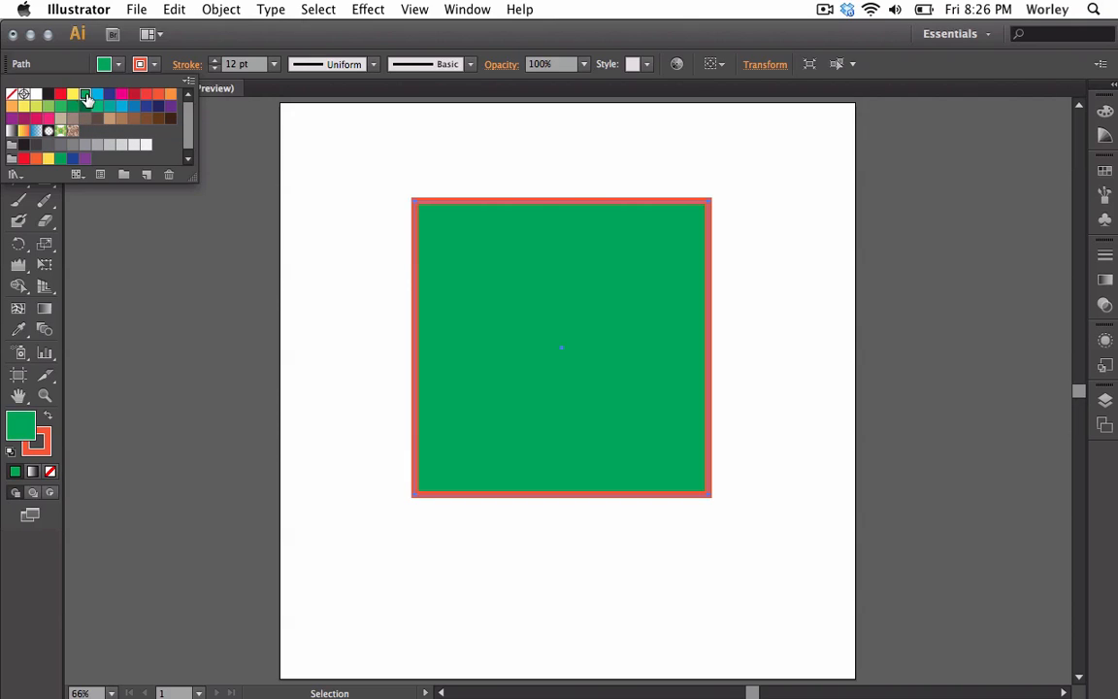
# Cycle through more fill swatches on the square, including a gradient, ending with teal
pyautogui.click(96, 95)
pyautogui.click(35, 106)
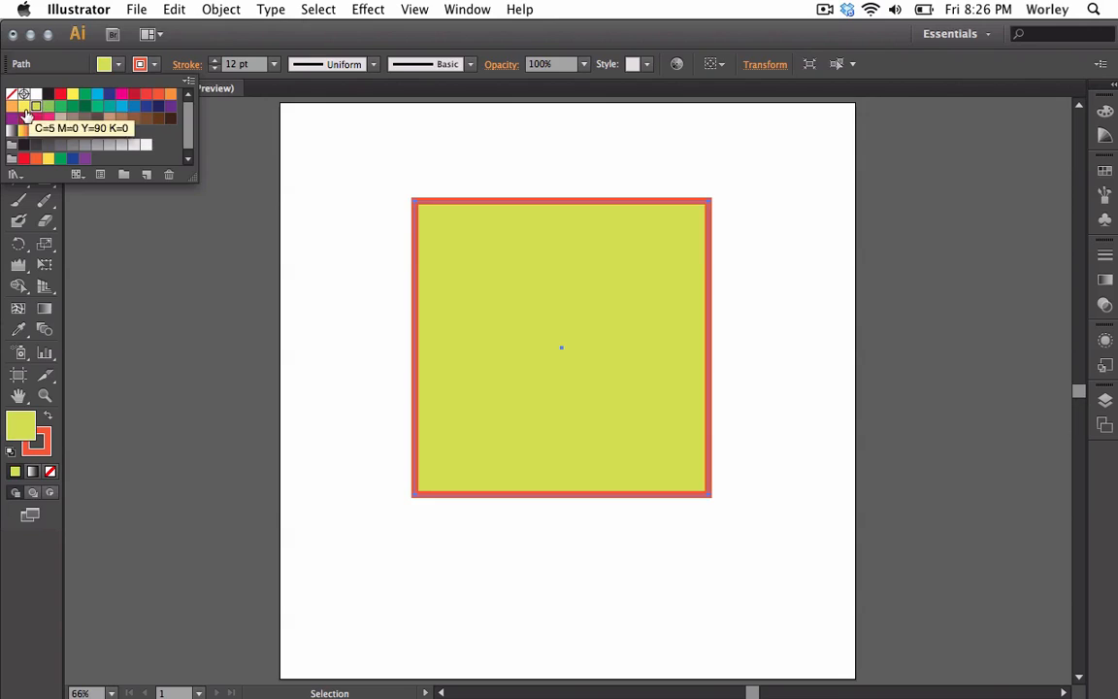
pyautogui.click(22, 133)
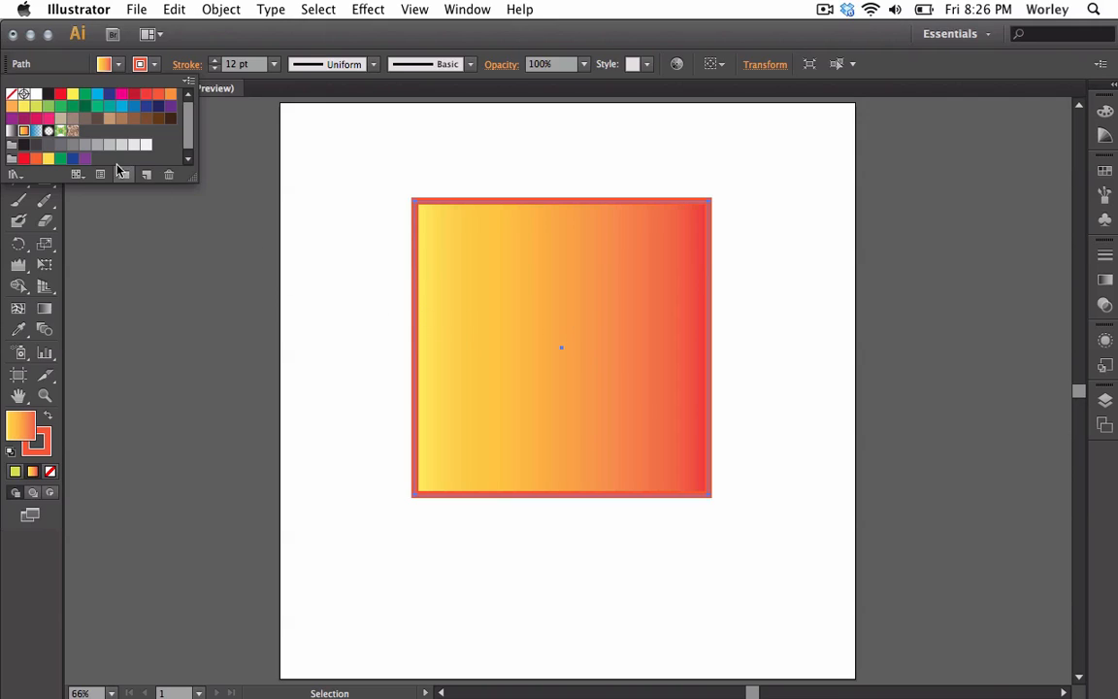
pyautogui.click(48, 118)
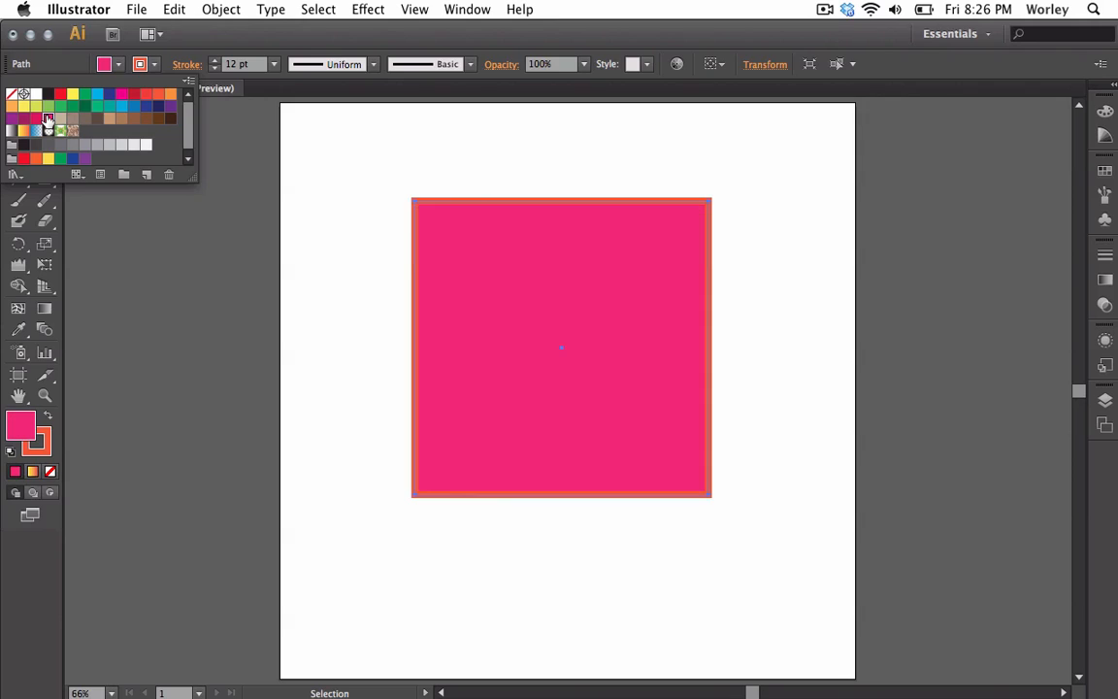
pyautogui.click(122, 107)
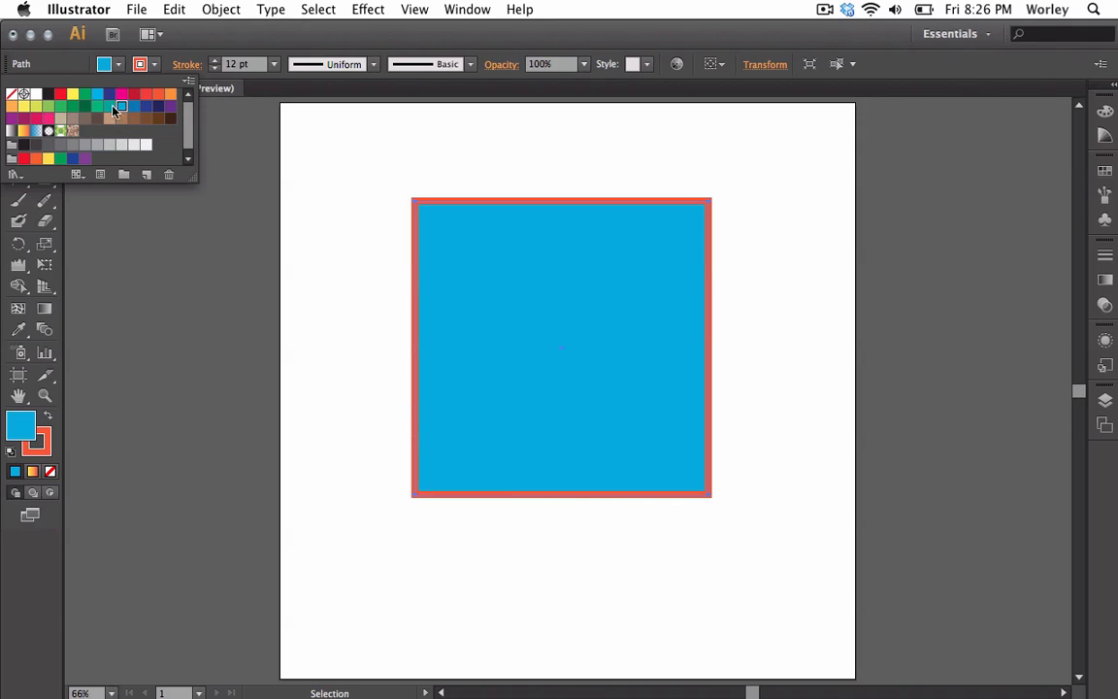
pyautogui.click(108, 105)
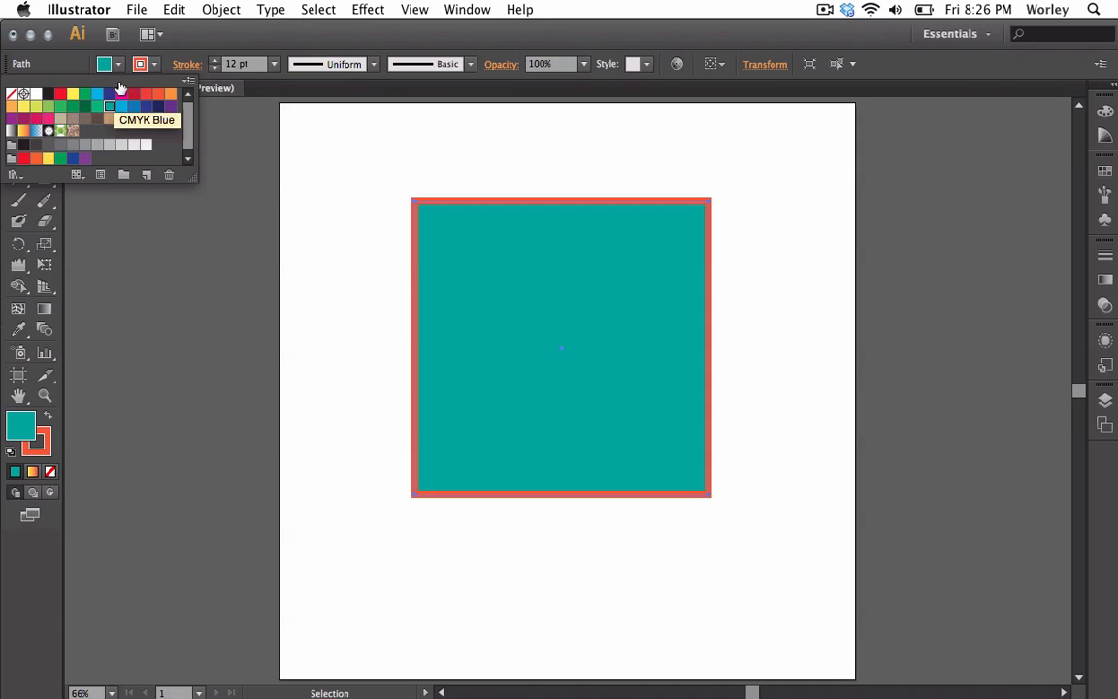
# Try several stroke swatches on the square, ending with a red stroke
pyautogui.click(152, 70)
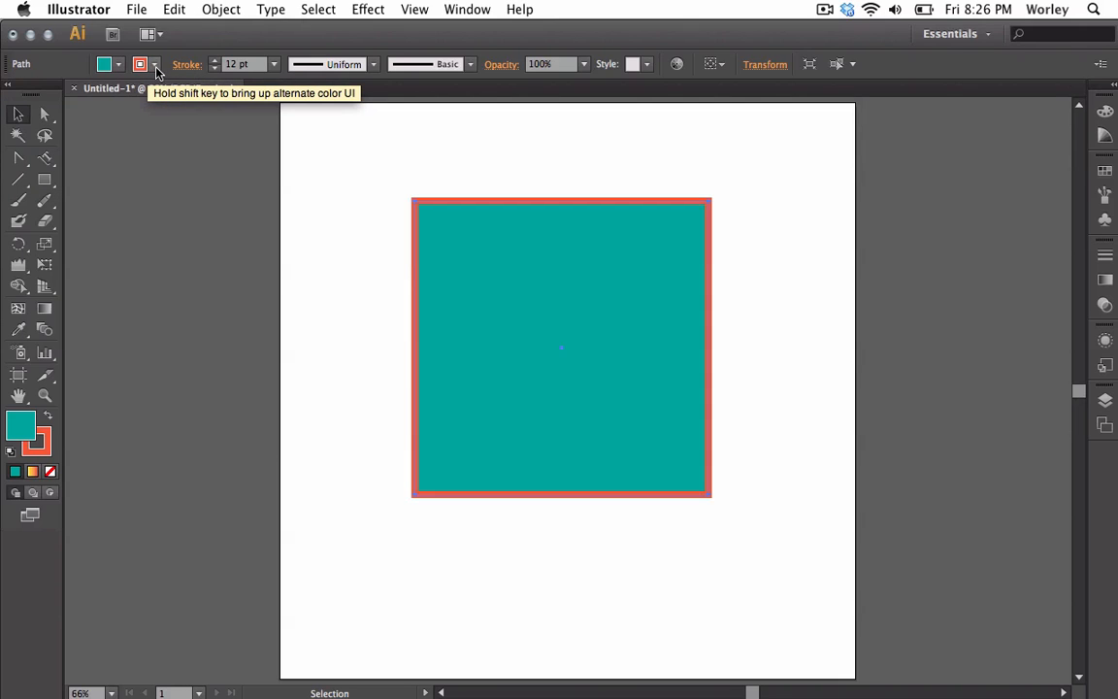
pyautogui.click(154, 69)
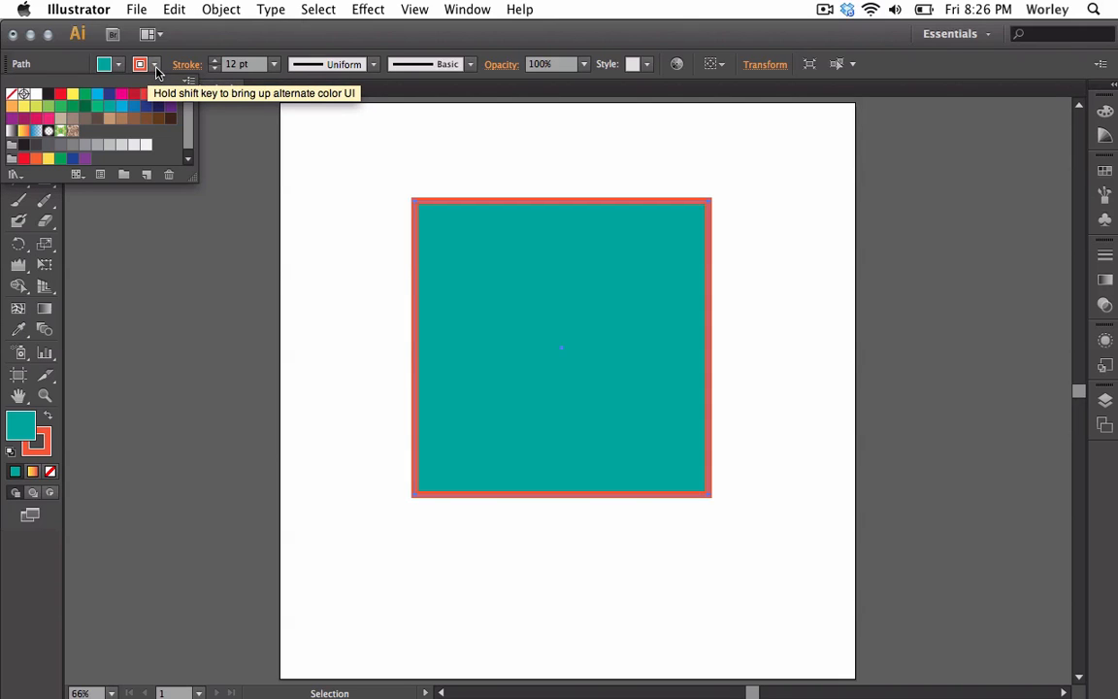
pyautogui.click(109, 100)
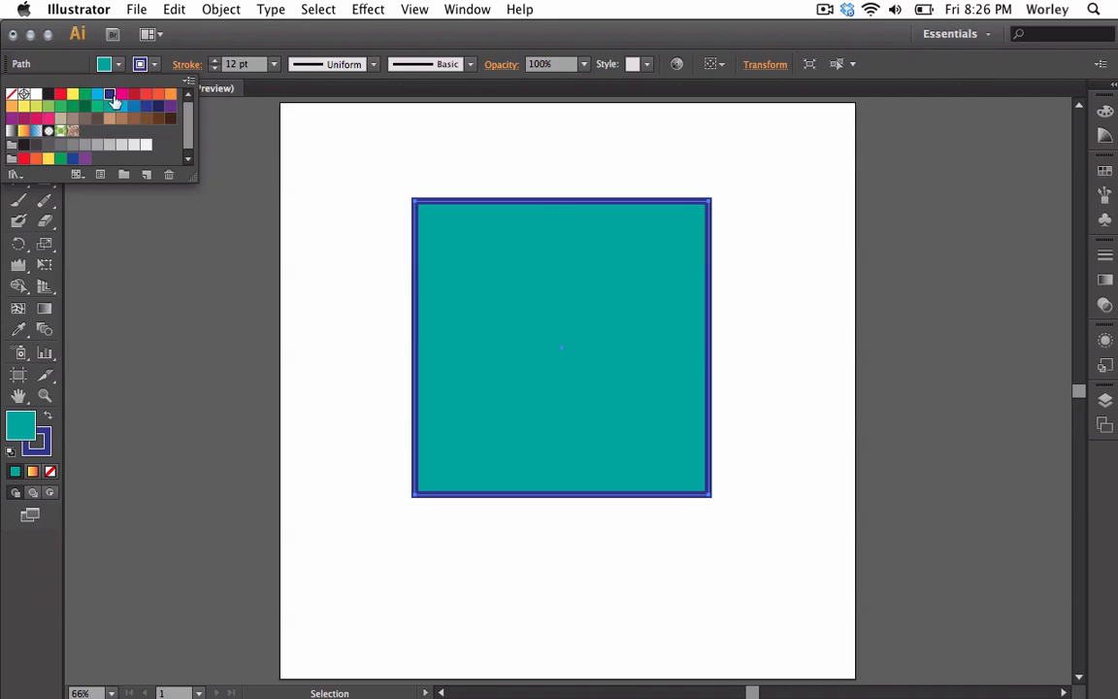
pyautogui.click(122, 95)
pyautogui.click(147, 100)
pyautogui.click(146, 97)
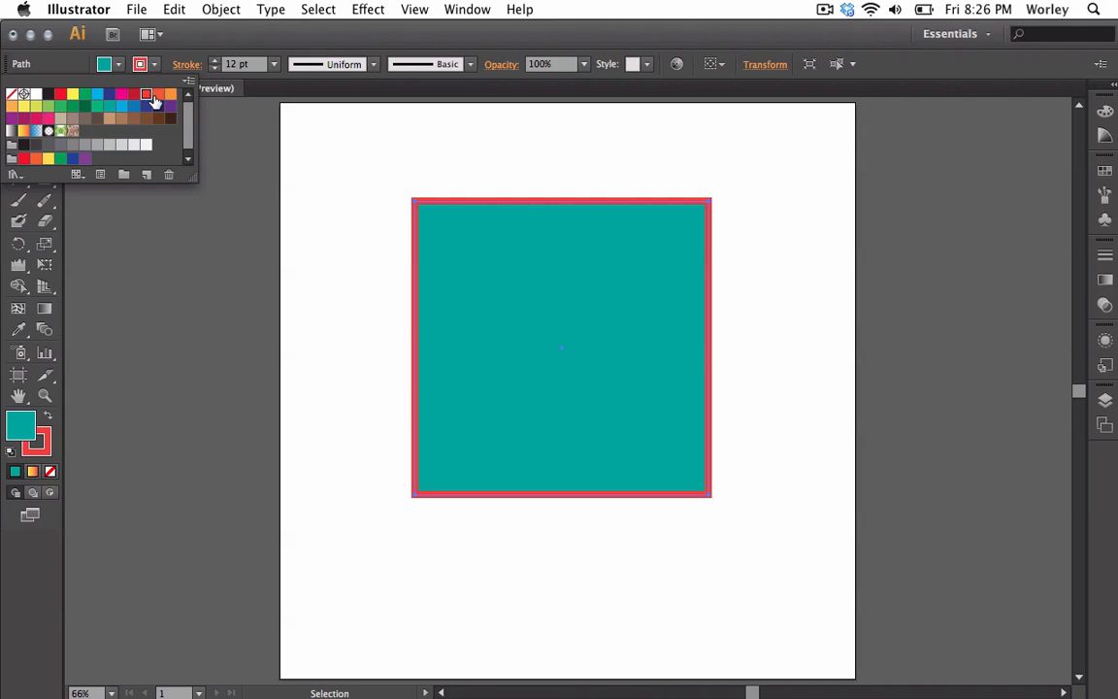
pyautogui.click(136, 94)
pyautogui.click(133, 105)
pyautogui.click(150, 72)
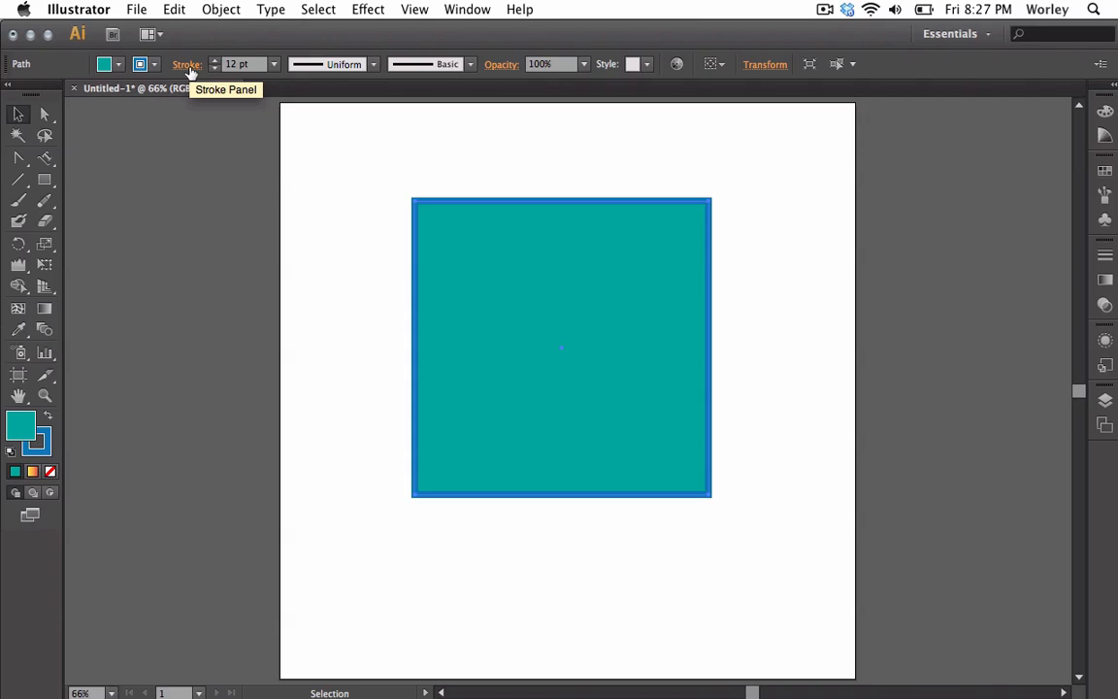
pyautogui.click(188, 66)
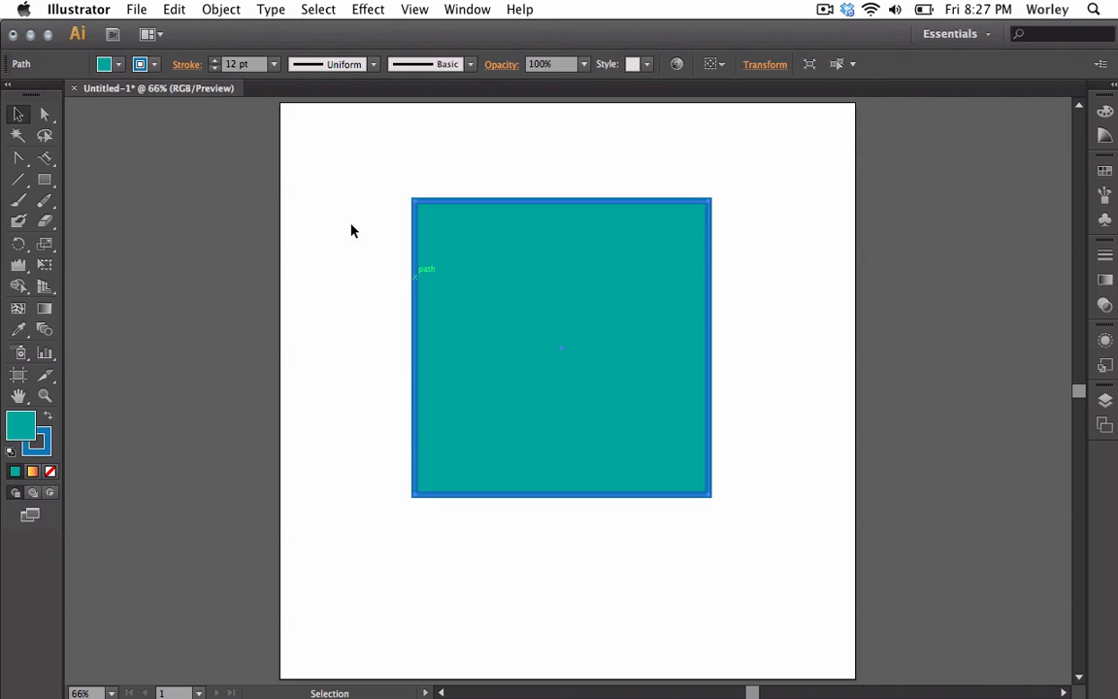
pyautogui.click(148, 68)
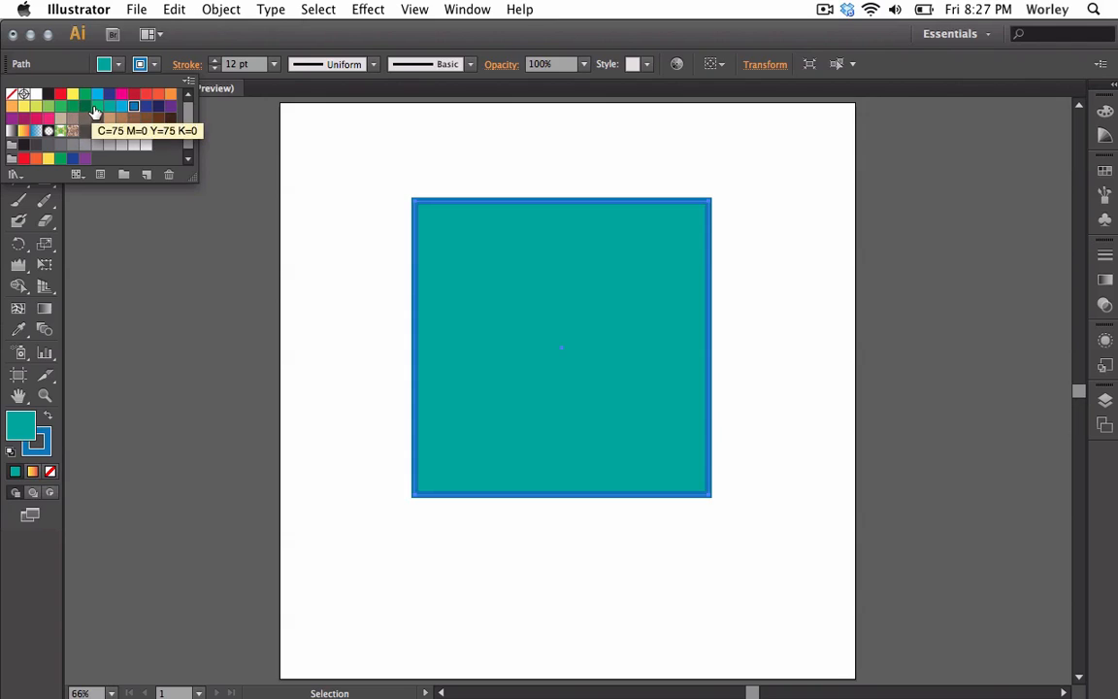
pyautogui.click(95, 109)
pyautogui.click(145, 97)
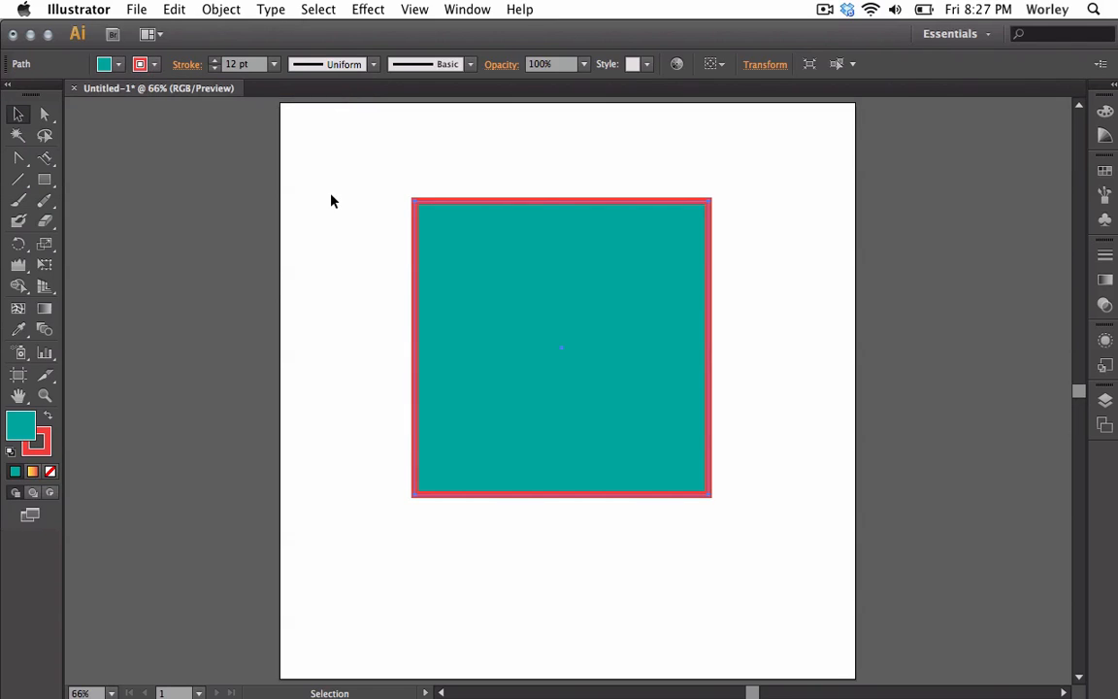
# Zoom in on the square's corner and compare the corner join options in the Stroke panel, leaving Round Join applied
pyautogui.press('super+equal')
pyautogui.press('super+equal')
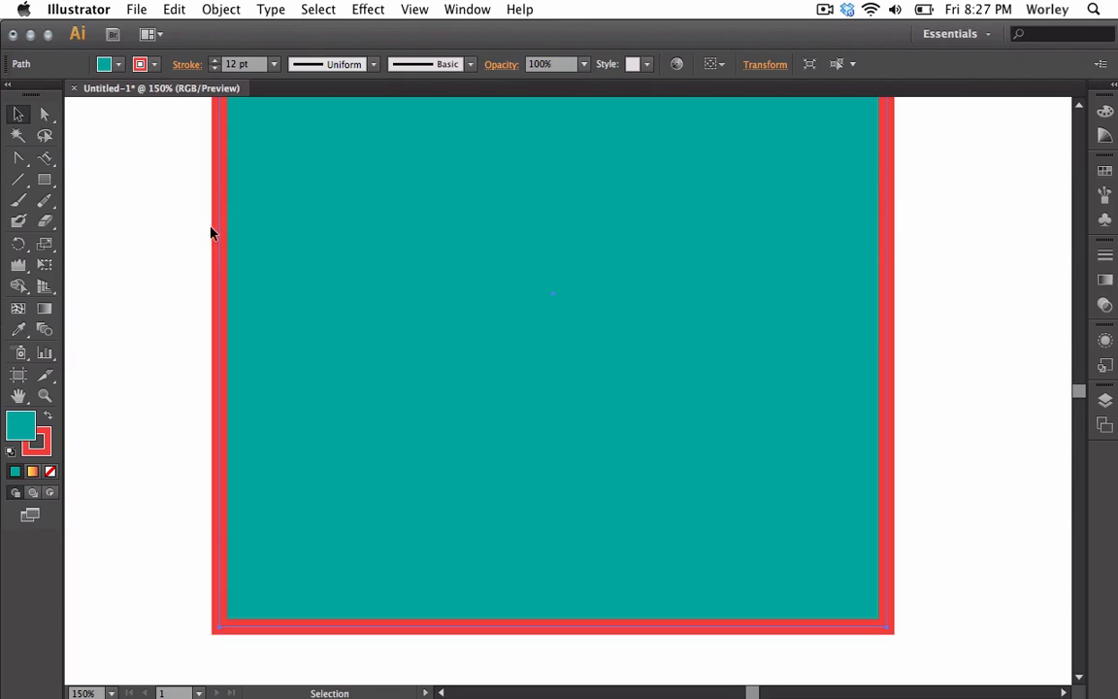
pyautogui.press('space')
pyautogui.moveTo(168, 205); pyautogui.dragTo(193, 447)
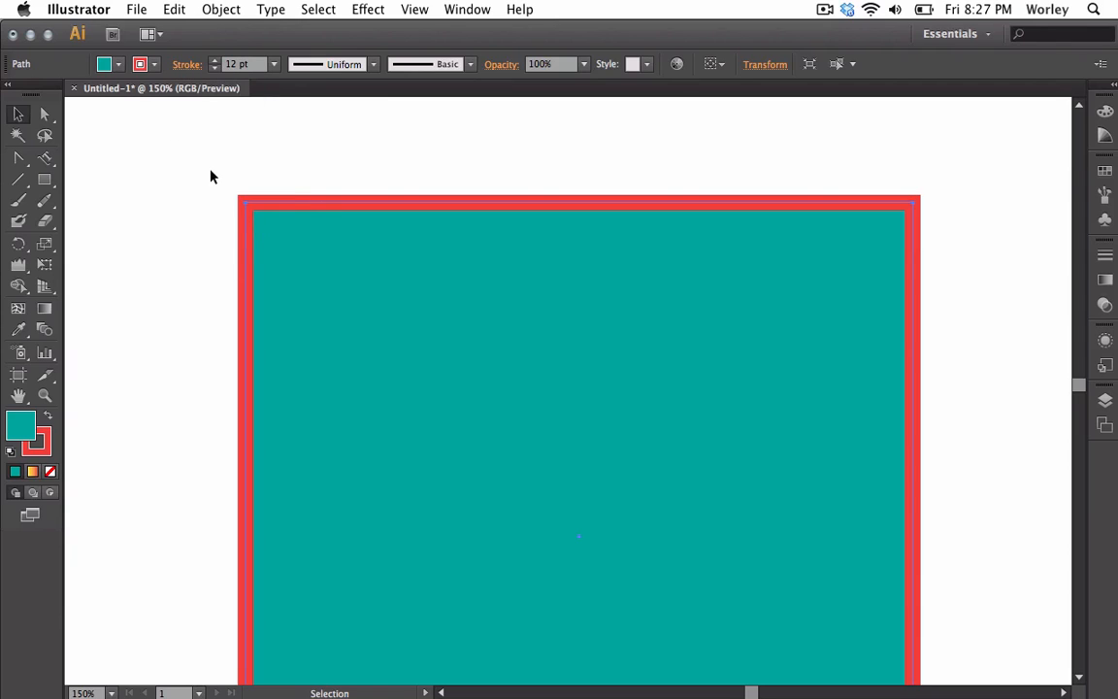
pyautogui.click(183, 67)
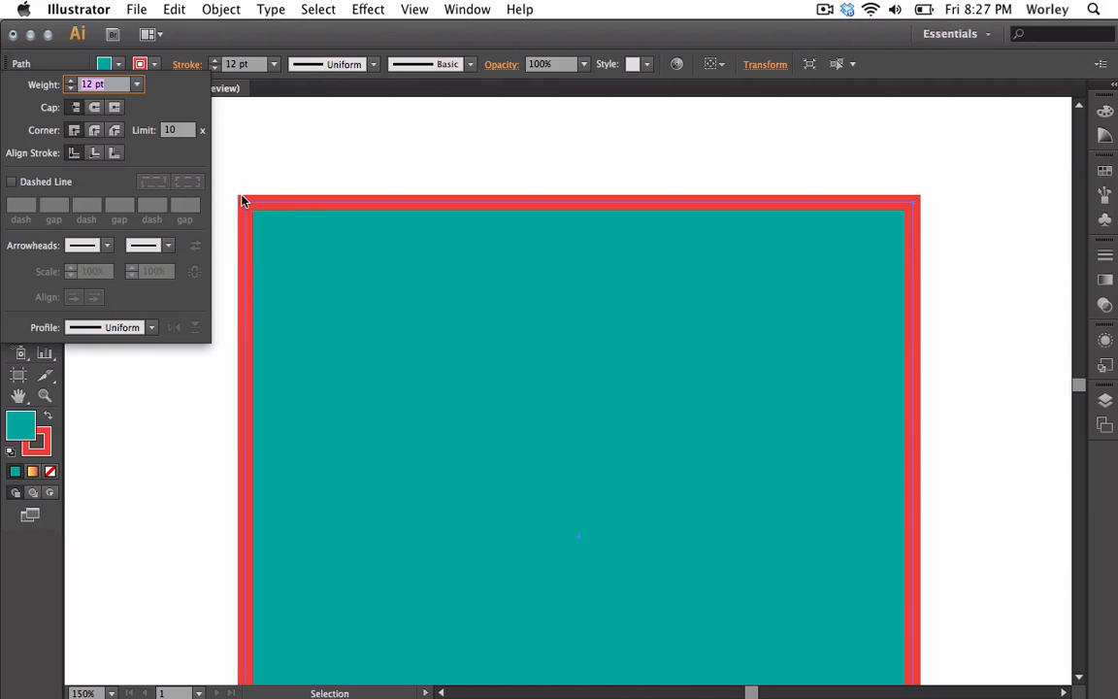
pyautogui.click(94, 130)
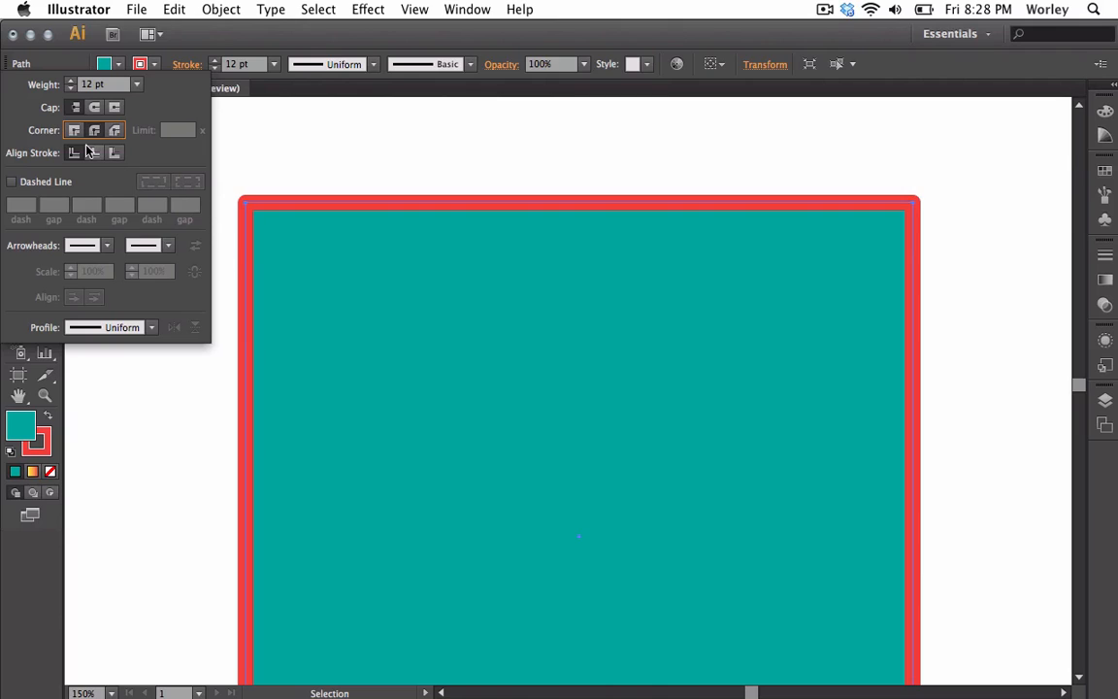
pyautogui.click(115, 130)
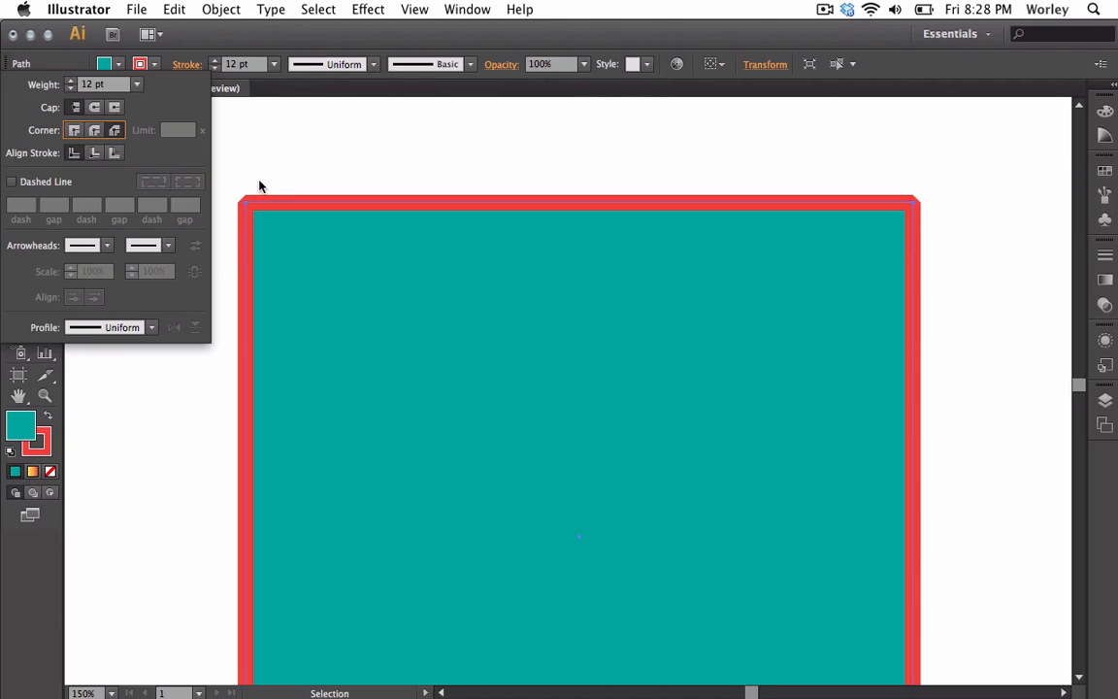
pyautogui.click(94, 130)
pyautogui.click(74, 130)
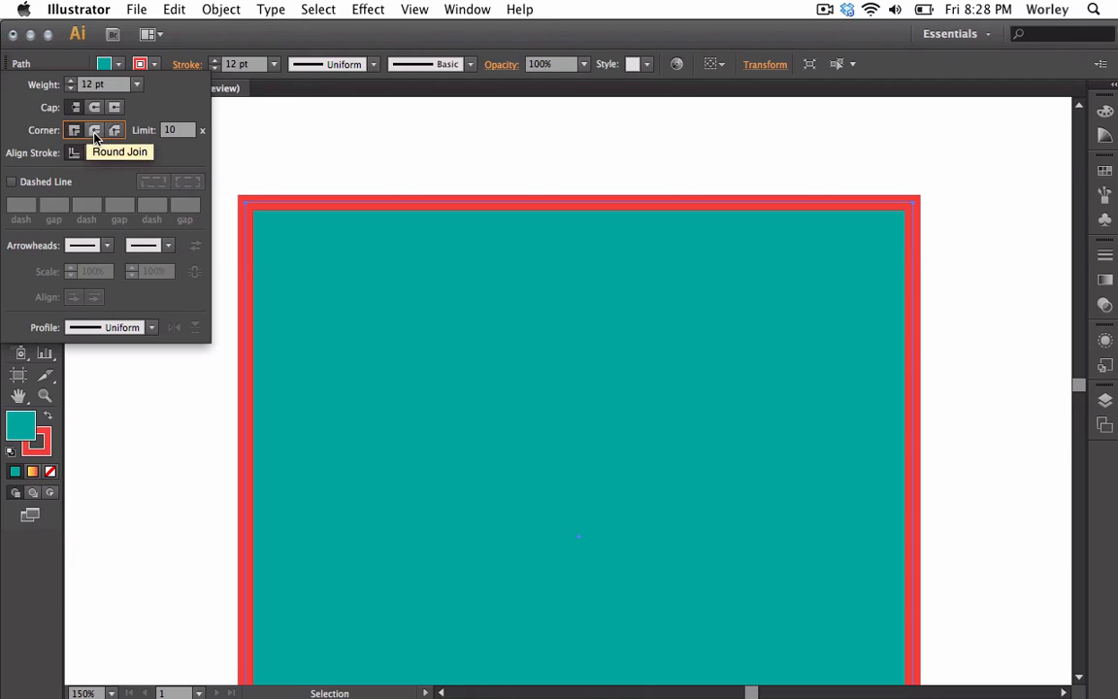
pyautogui.click(95, 130)
pyautogui.click(231, 187)
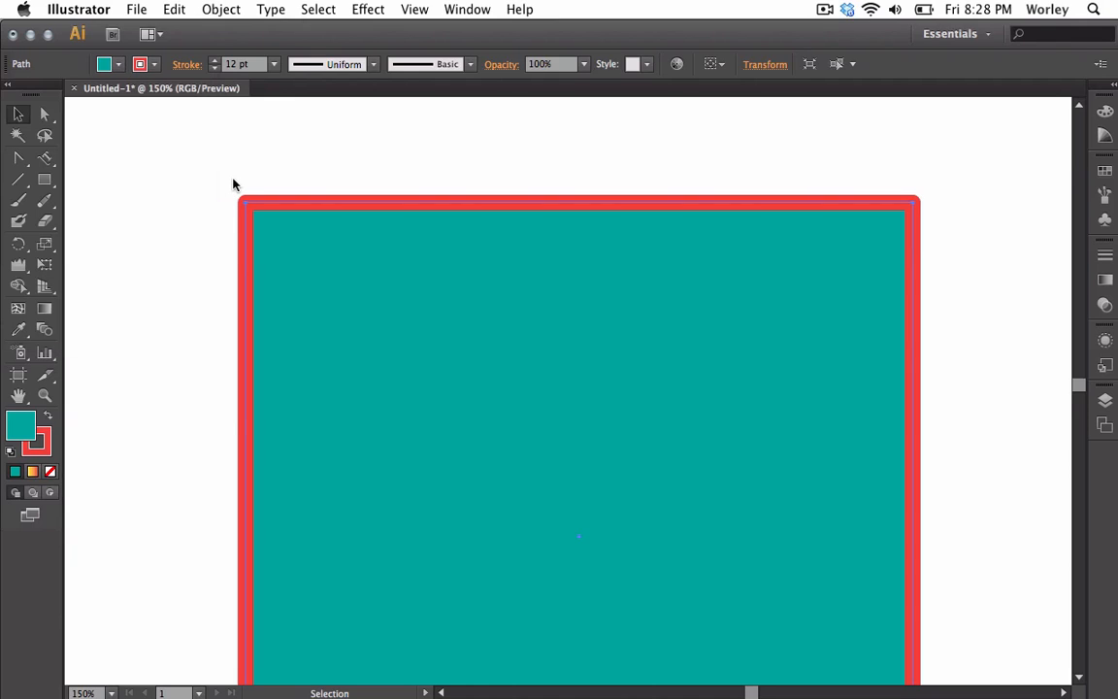
pyautogui.click(233, 184)
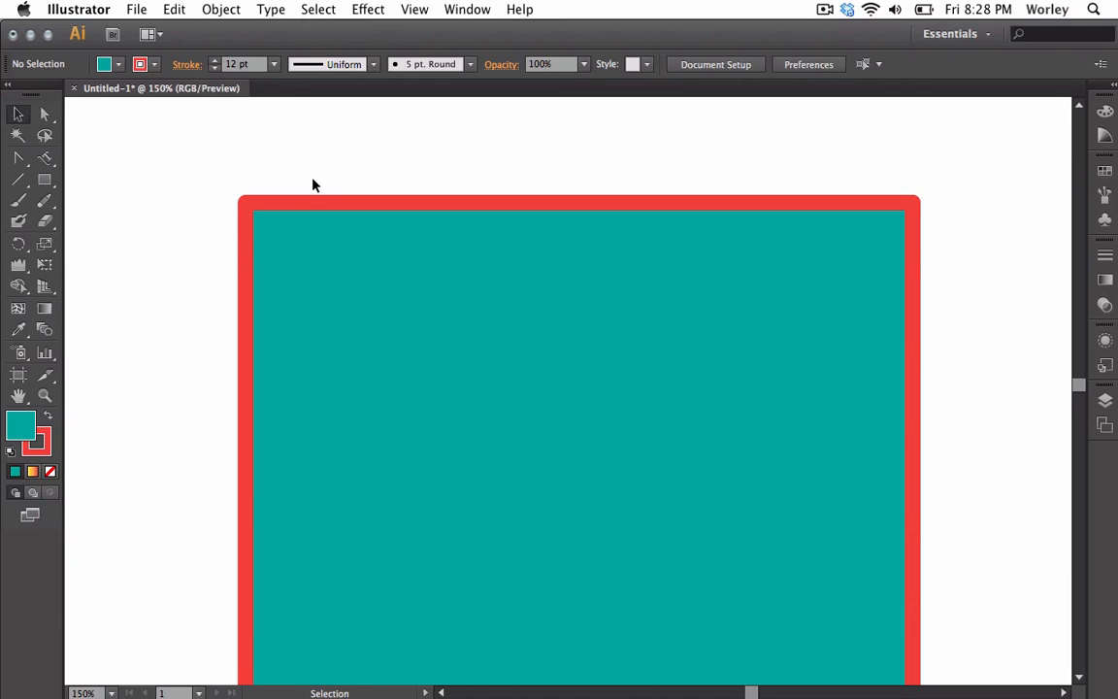
pyautogui.click(244, 246)
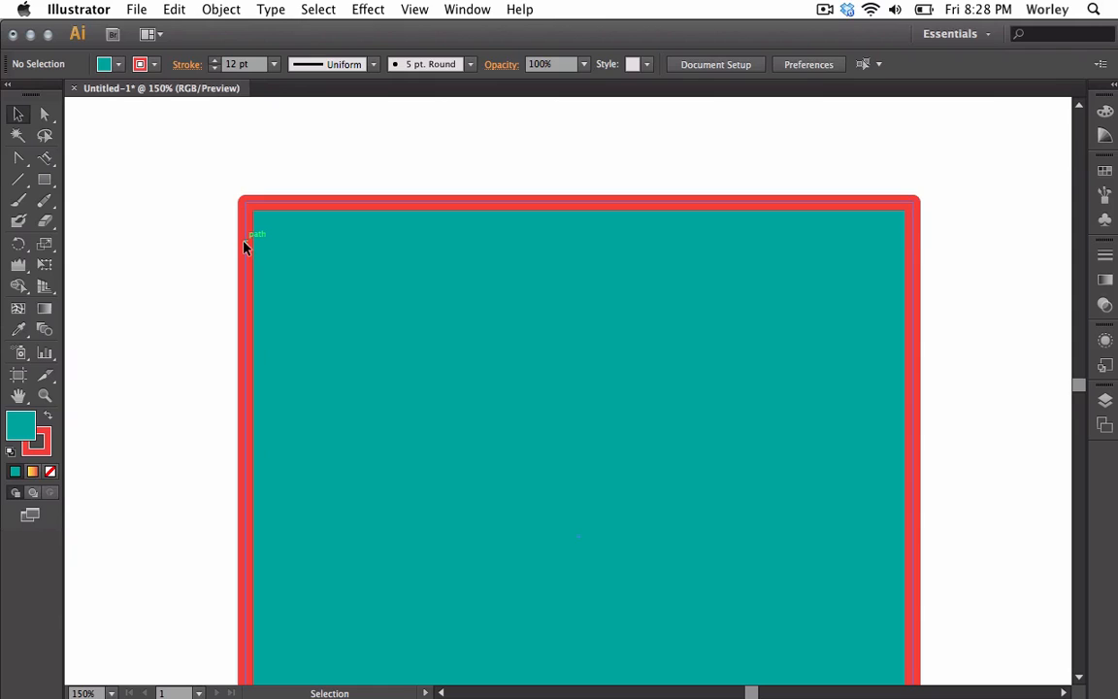
# Try the inside and outside Align Stroke options in the Stroke panel, returning to center alignment
pyautogui.click(189, 67)
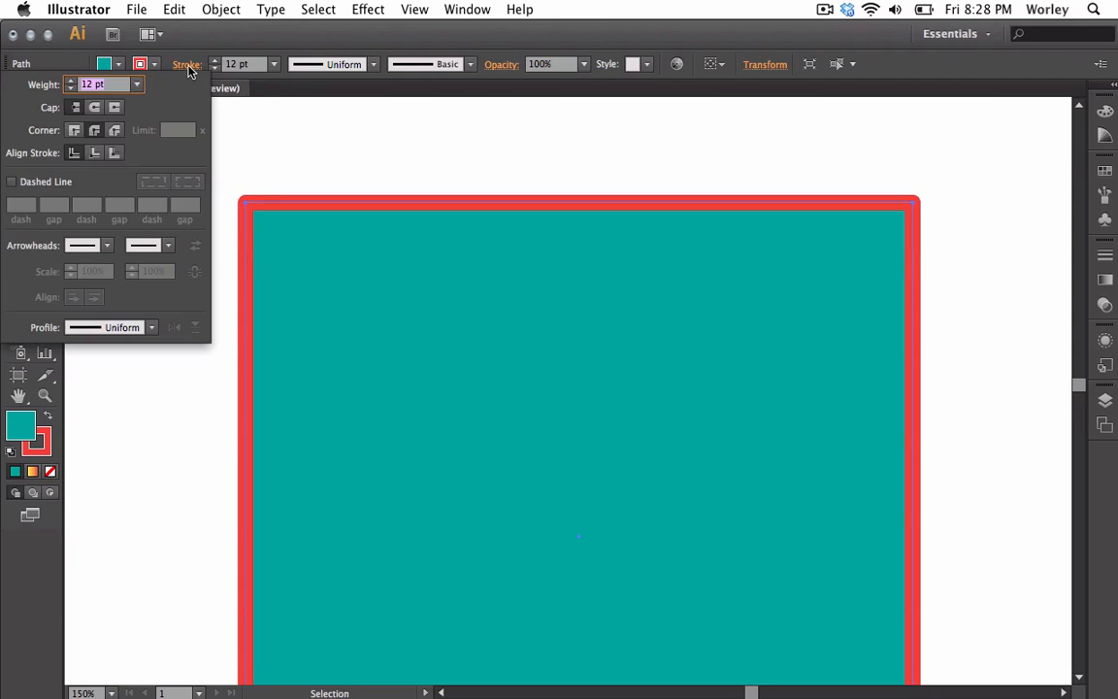
pyautogui.click(76, 131)
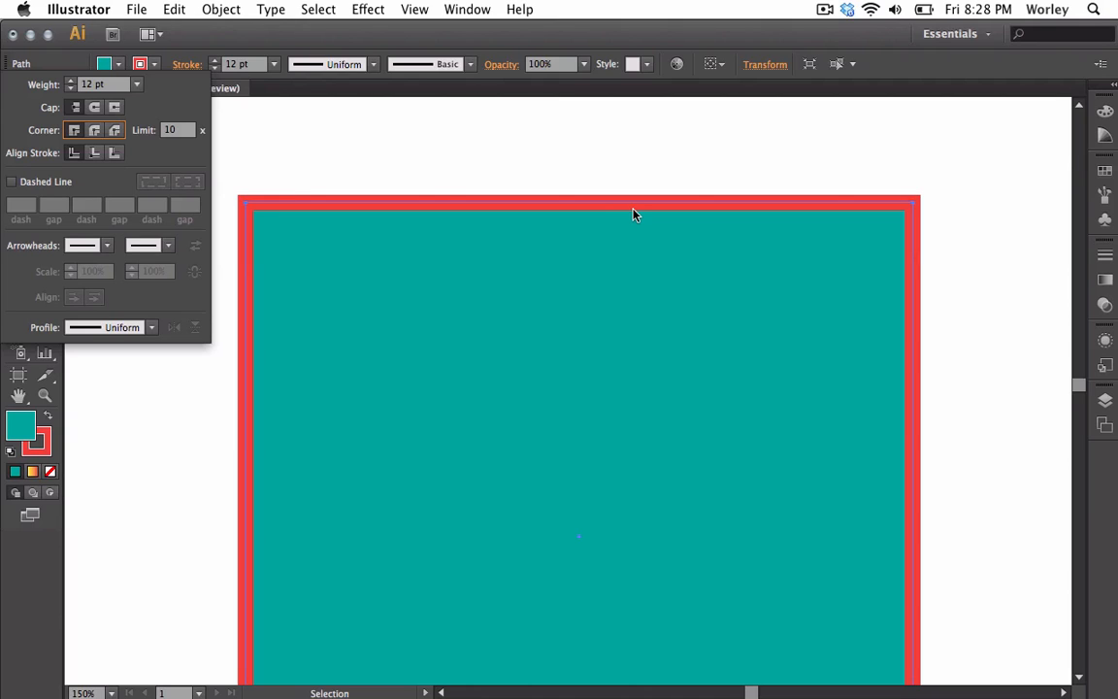
pyautogui.click(95, 132)
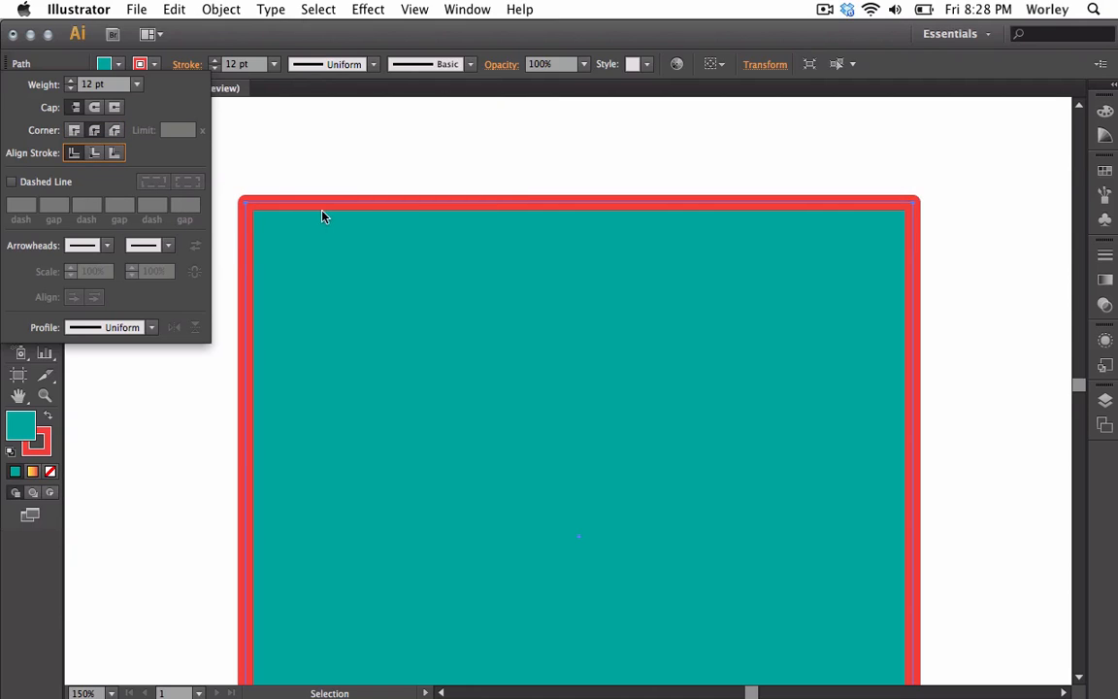
pyautogui.click(94, 154)
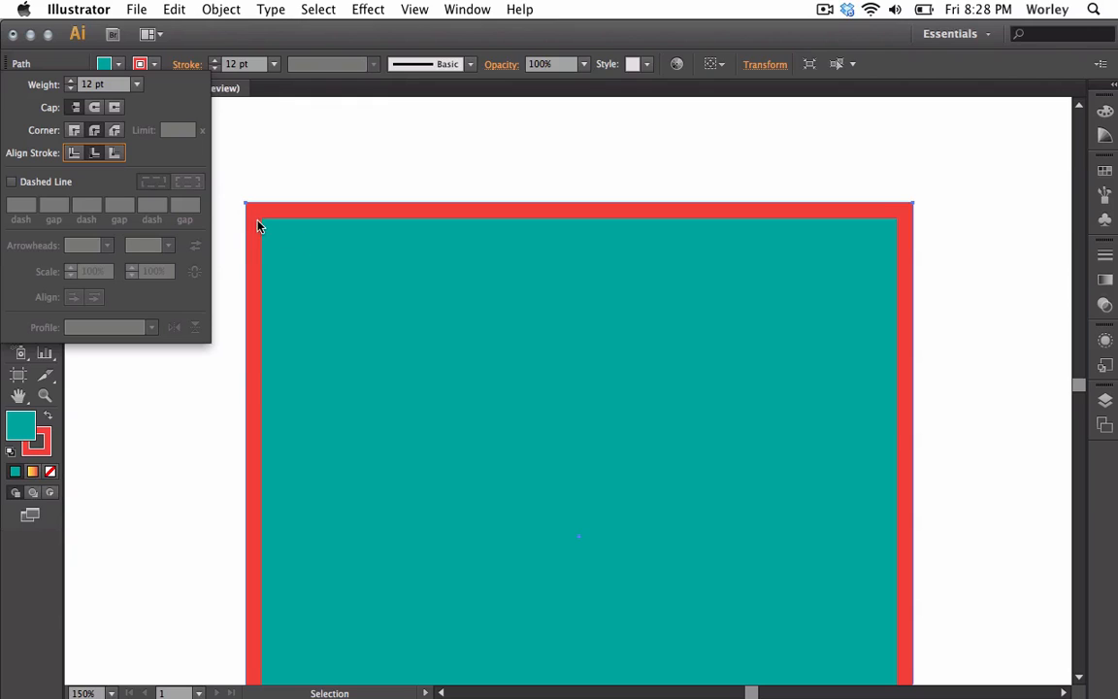
pyautogui.click(113, 153)
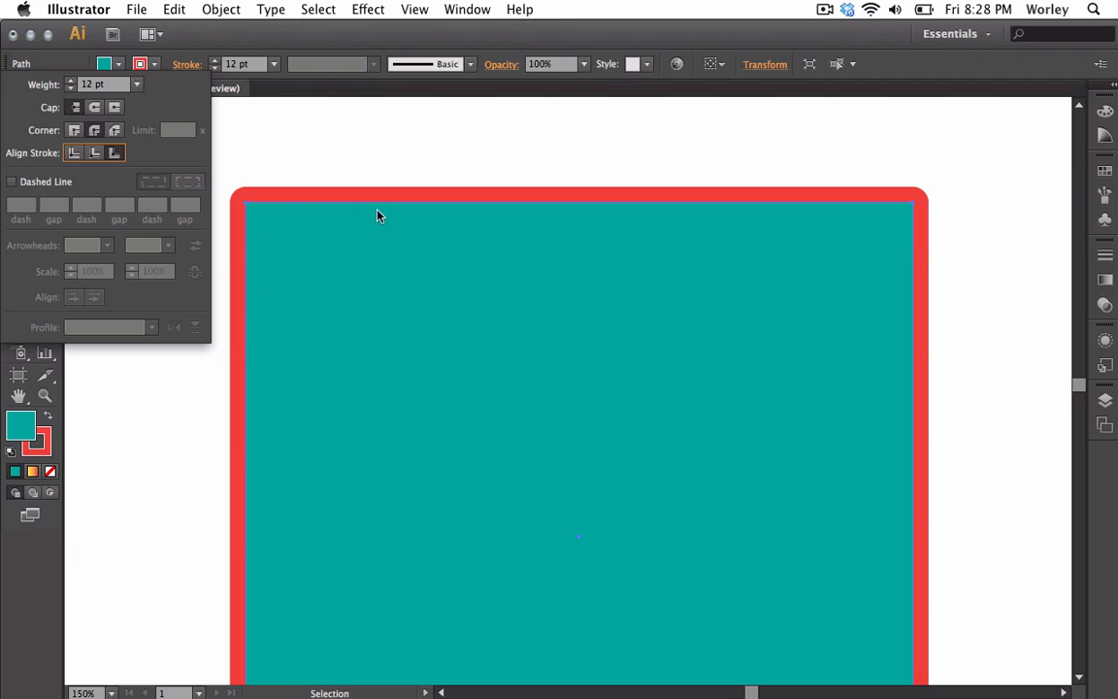
pyautogui.click(78, 153)
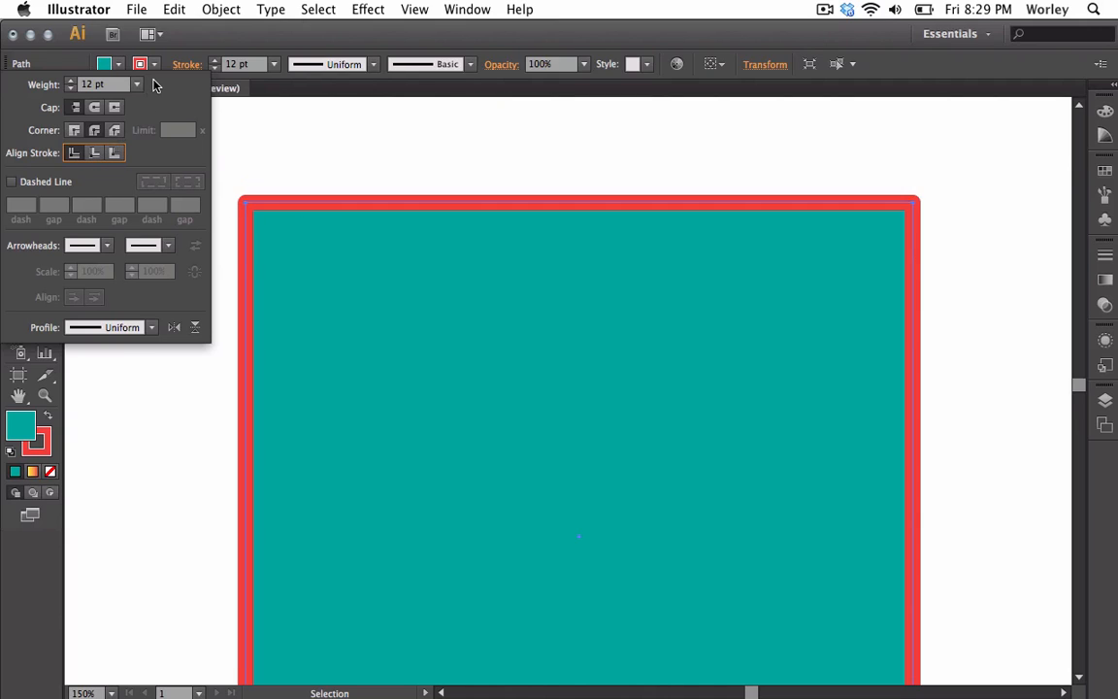
# Adjust the square's stroke weight with the stepper arrows, ending at 24 pt
pyautogui.click(216, 68)
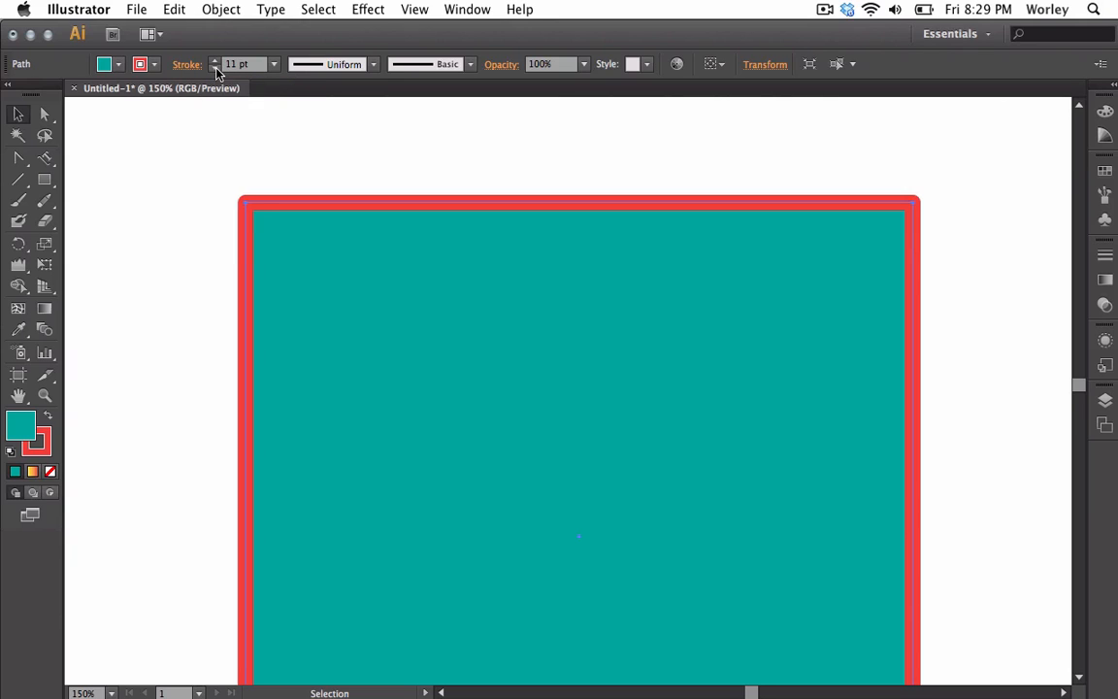
pyautogui.click(215, 68)
pyautogui.click(216, 68)
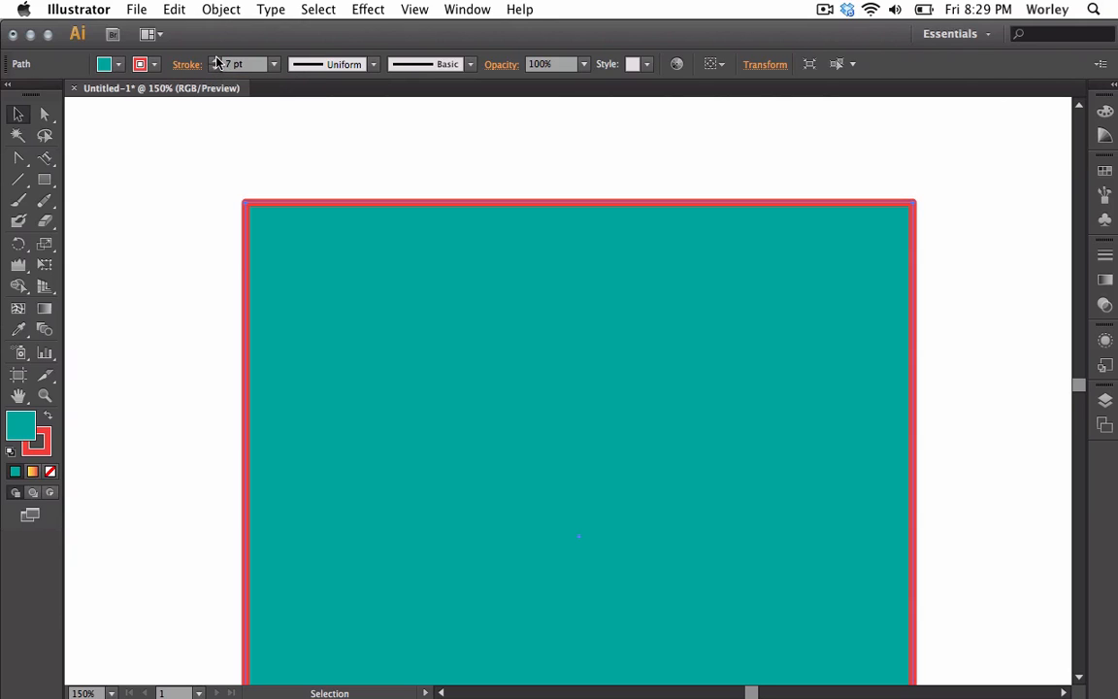
pyautogui.click(216, 62)
pyautogui.click(216, 61)
pyautogui.click(216, 61)
pyautogui.click(216, 61)
pyautogui.click(216, 61)
pyautogui.click(217, 61)
pyautogui.click(216, 61)
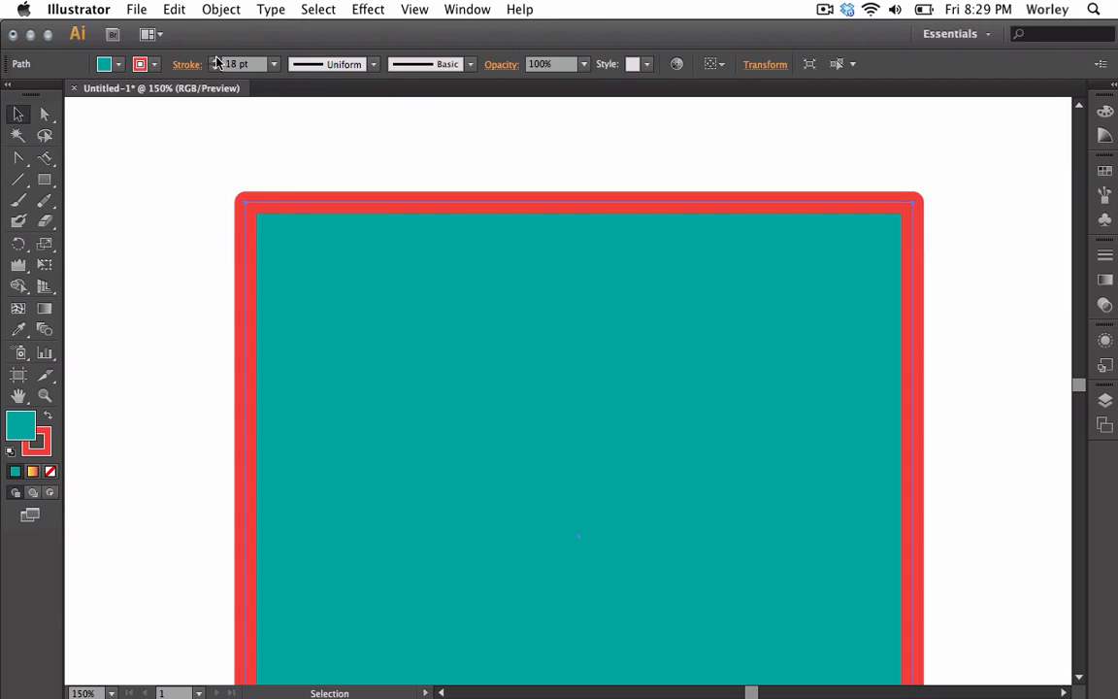
pyautogui.click(216, 61)
pyautogui.click(216, 61)
pyautogui.click(216, 61)
pyautogui.click(217, 62)
pyautogui.click(217, 61)
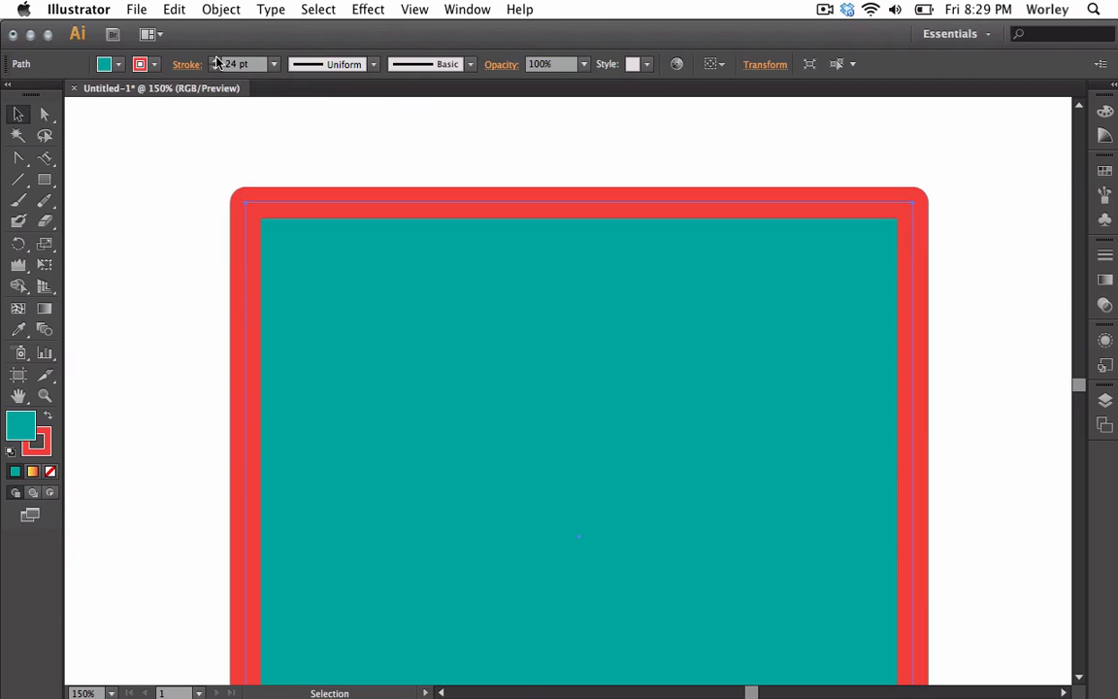
# Apply the first variable width profile to the square's stroke and zoom out to view it
pyautogui.click(373, 65)
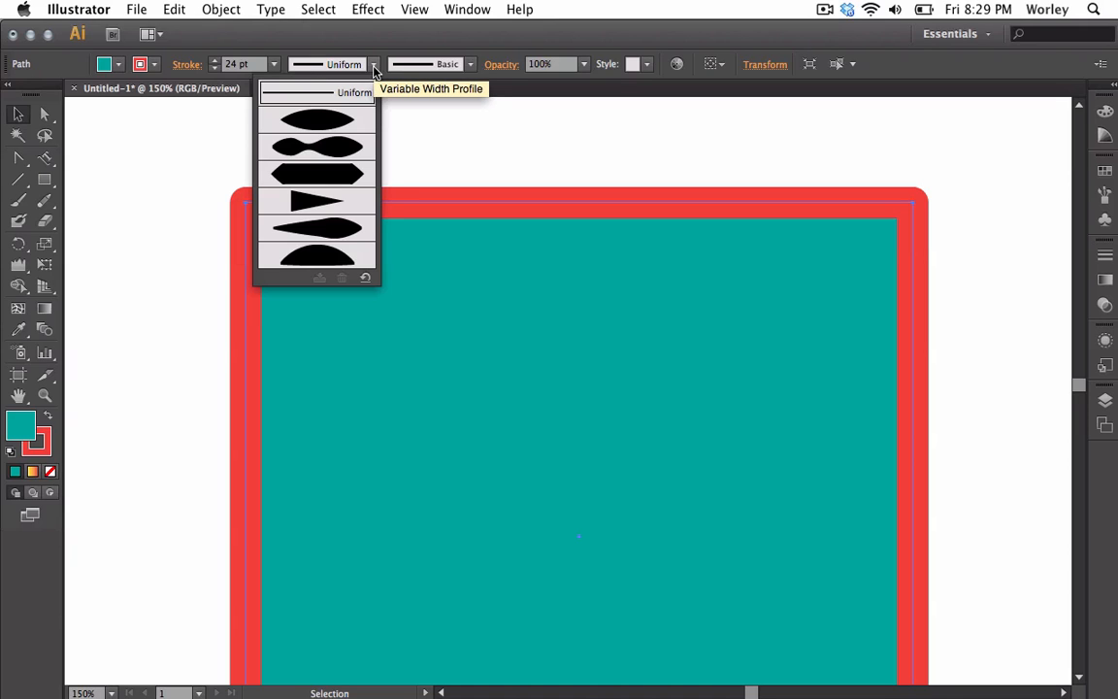
pyautogui.click(338, 120)
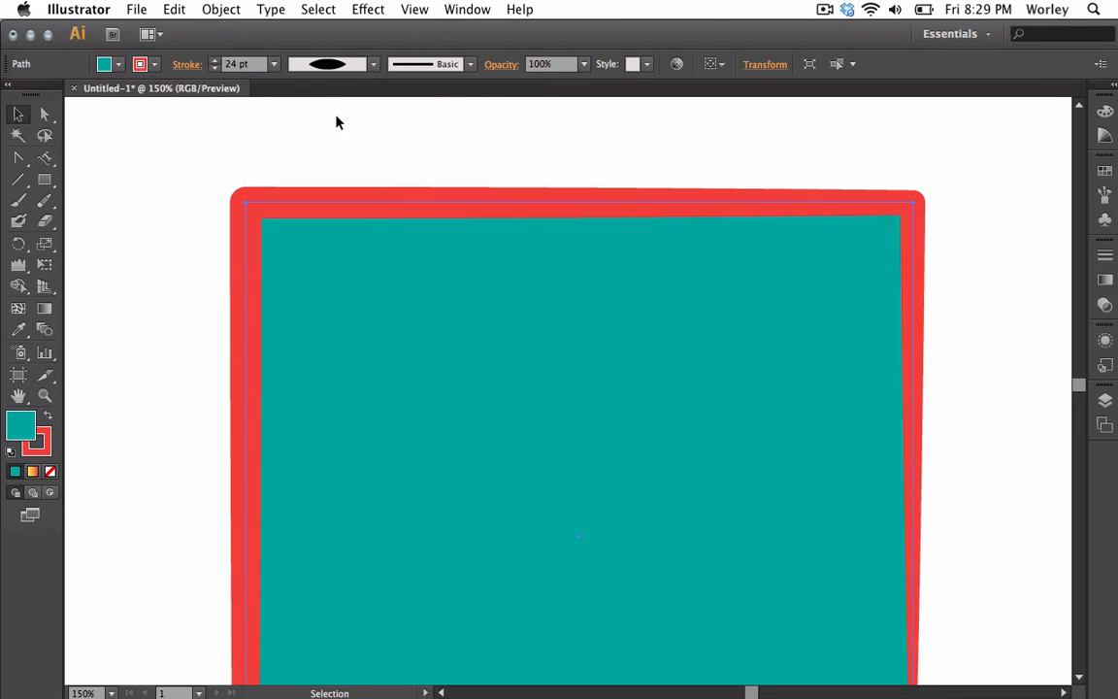
pyautogui.press('super+minus')
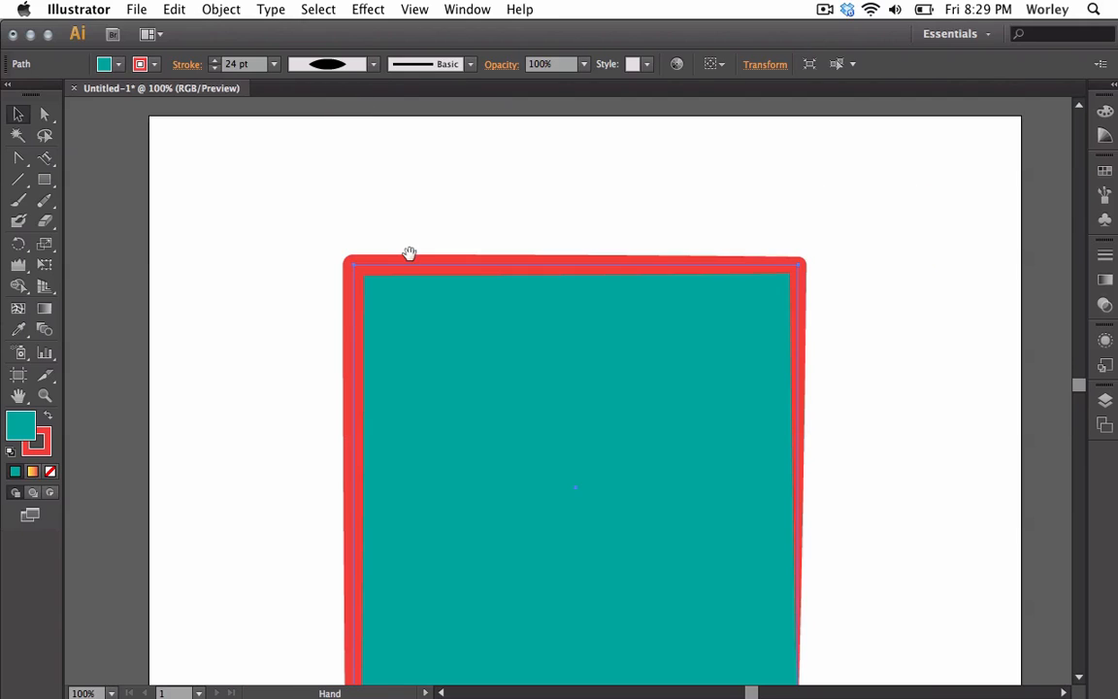
pyautogui.moveTo(411, 252); pyautogui.dragTo(364, 136)
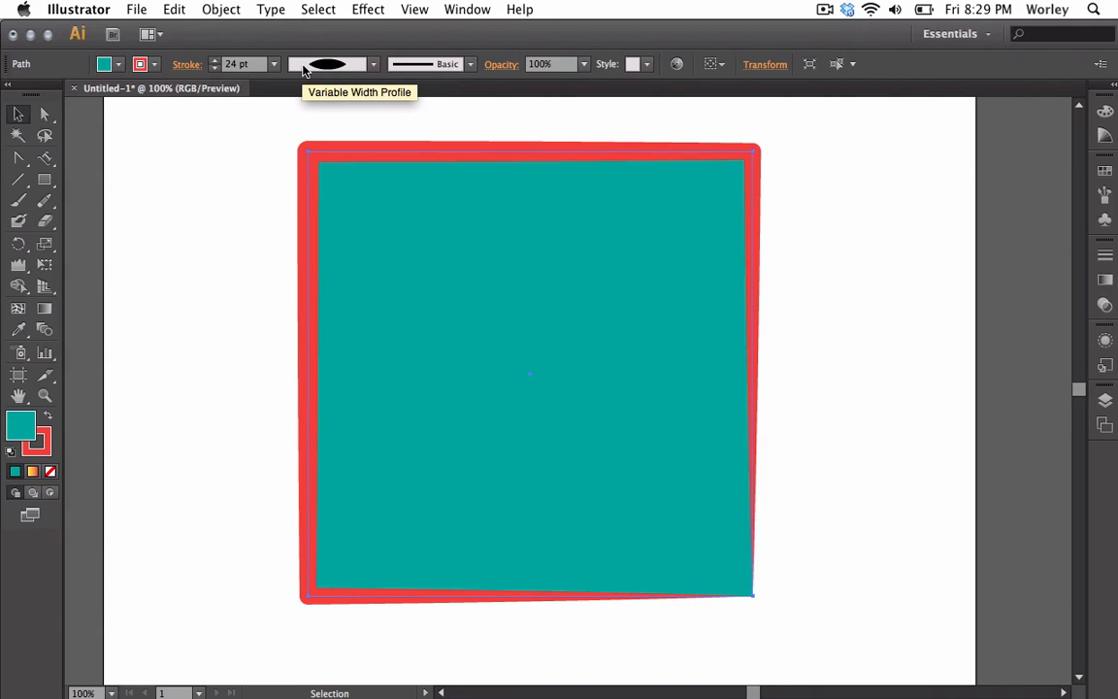
pyautogui.click(373, 64)
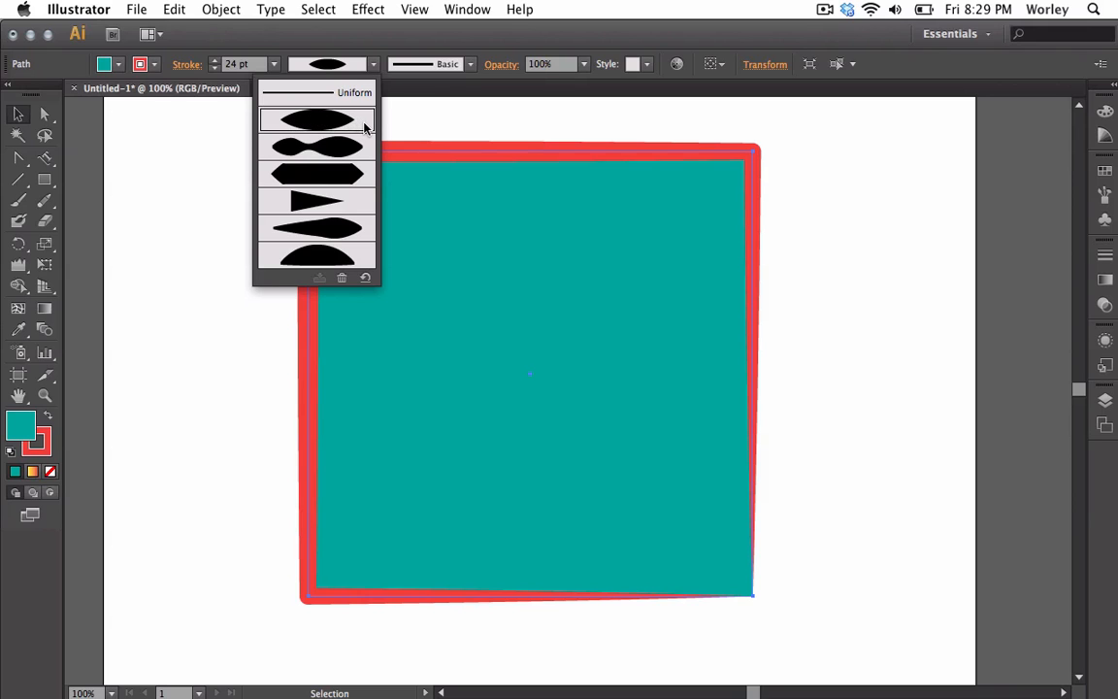
pyautogui.click(875, 494)
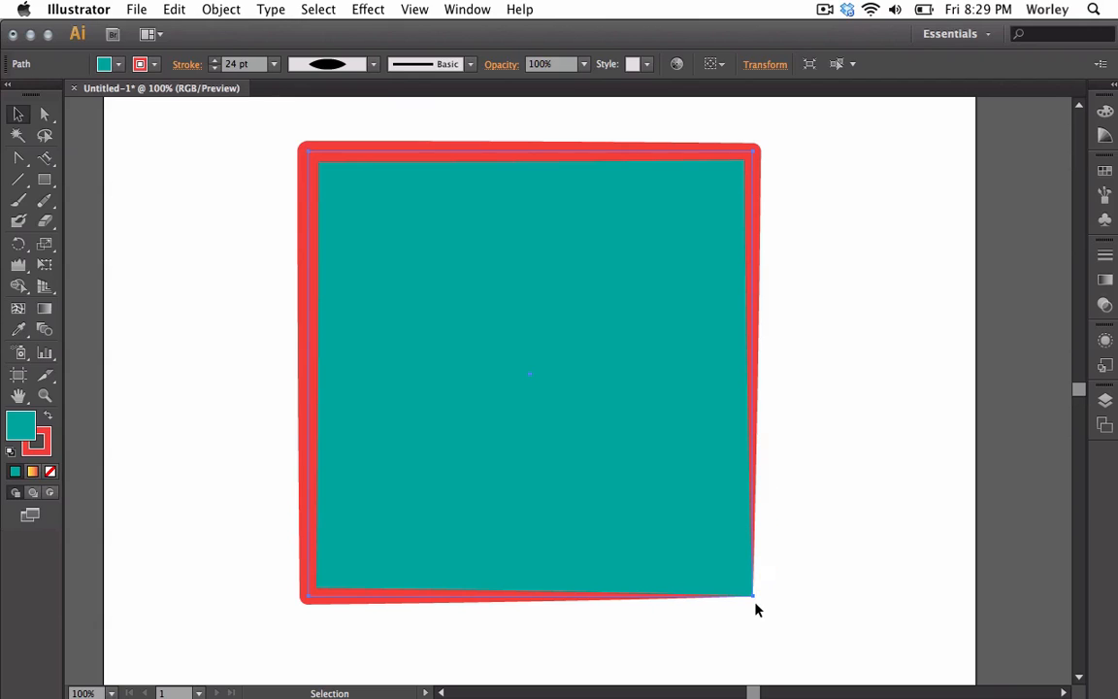
# Try the second and then the third variable width profile on the square's stroke
pyautogui.click(373, 66)
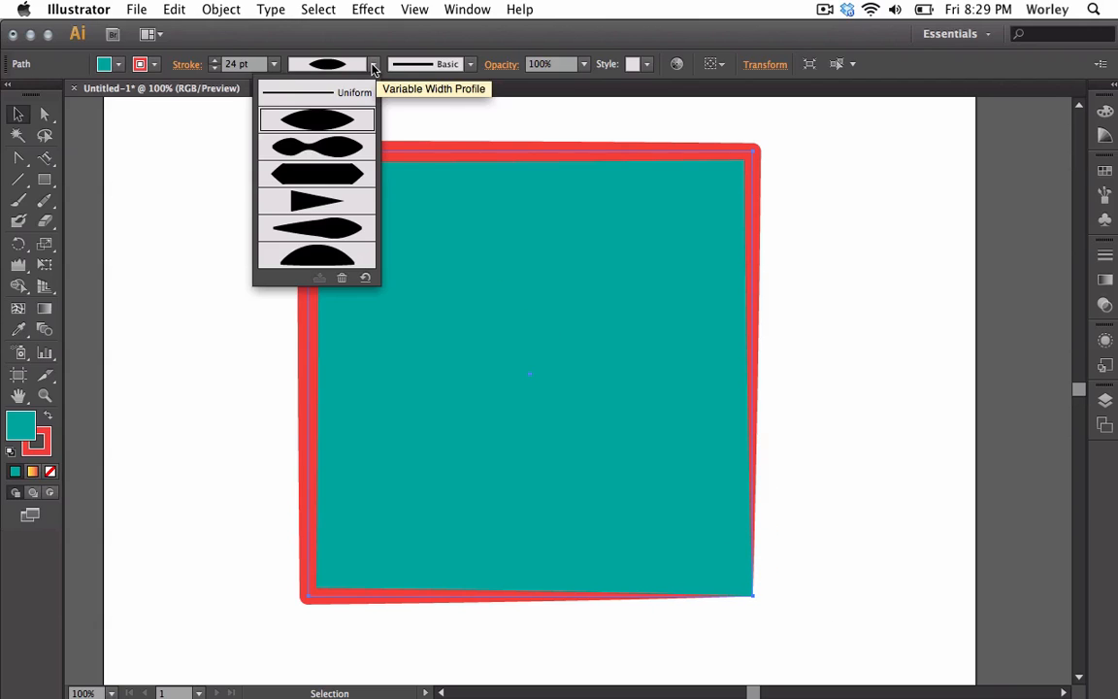
pyautogui.click(338, 149)
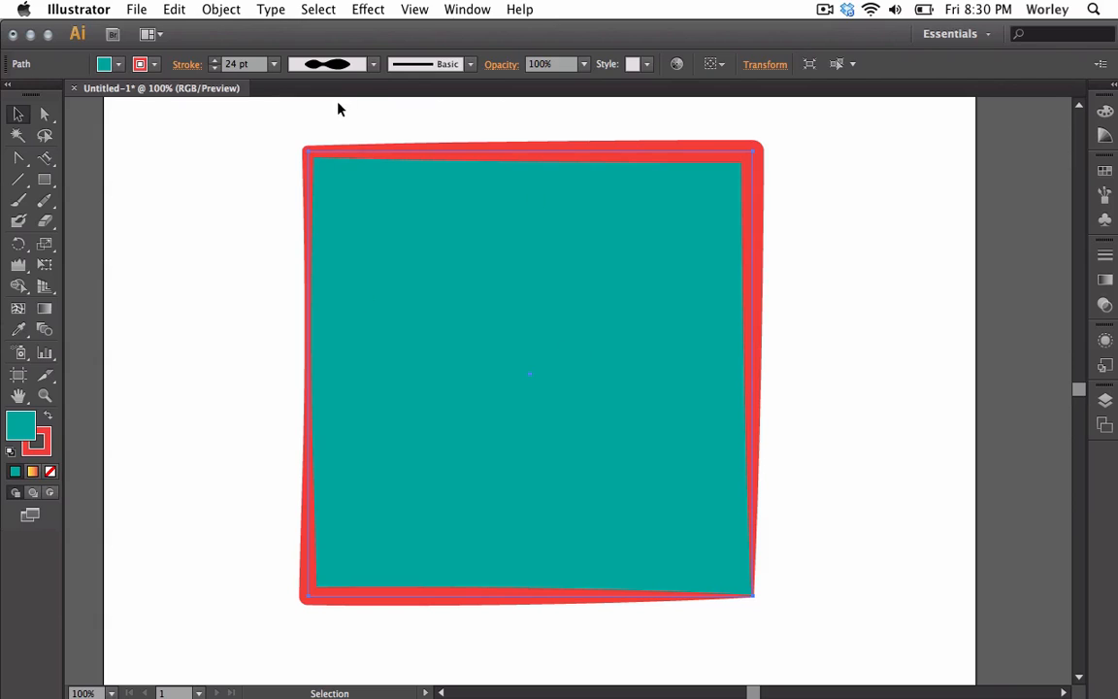
pyautogui.click(373, 64)
pyautogui.click(333, 185)
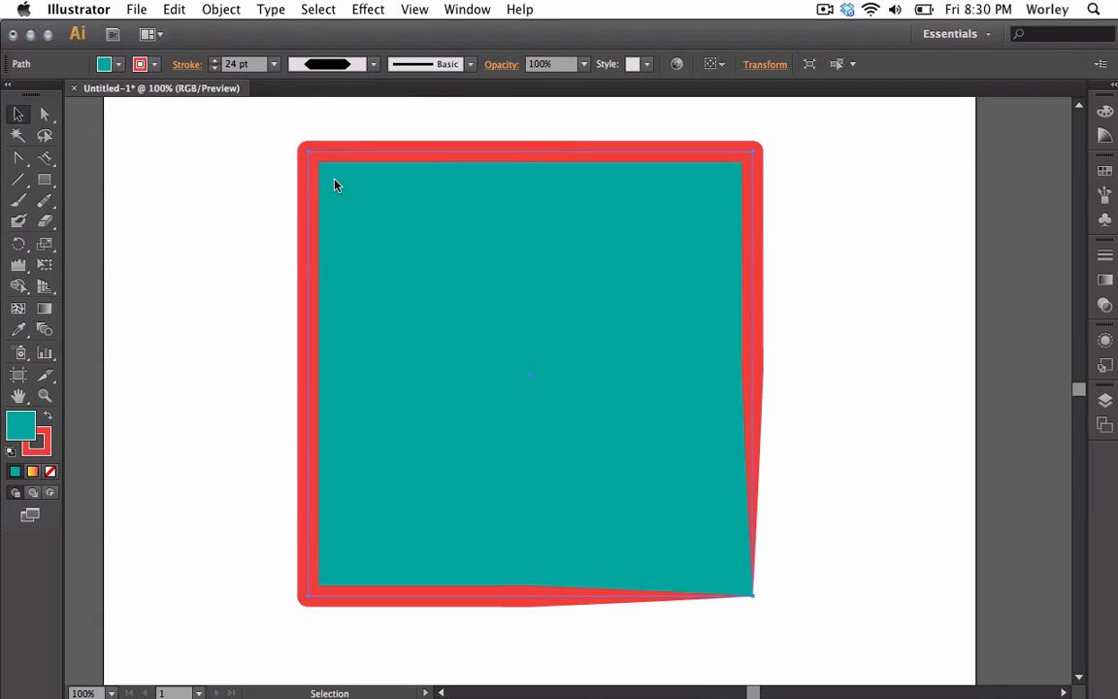
# Draw a vertical line to the left of the square with the Line Segment tool
pyautogui.click(18, 179)
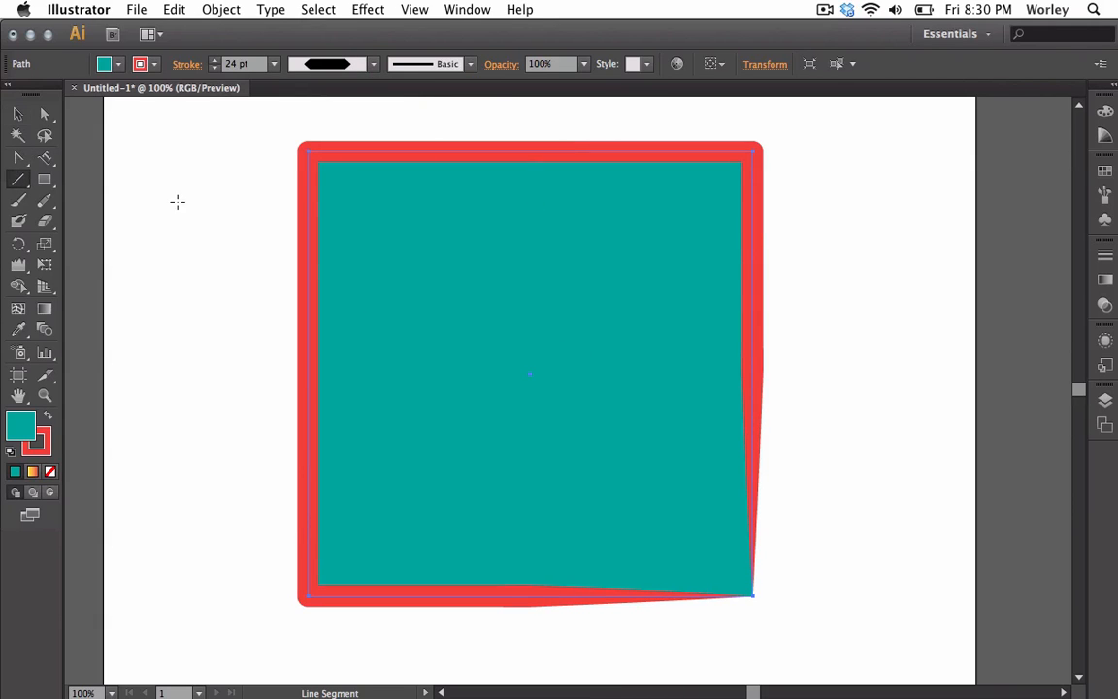
pyautogui.moveTo(187, 187); pyautogui.dragTo(191, 502)
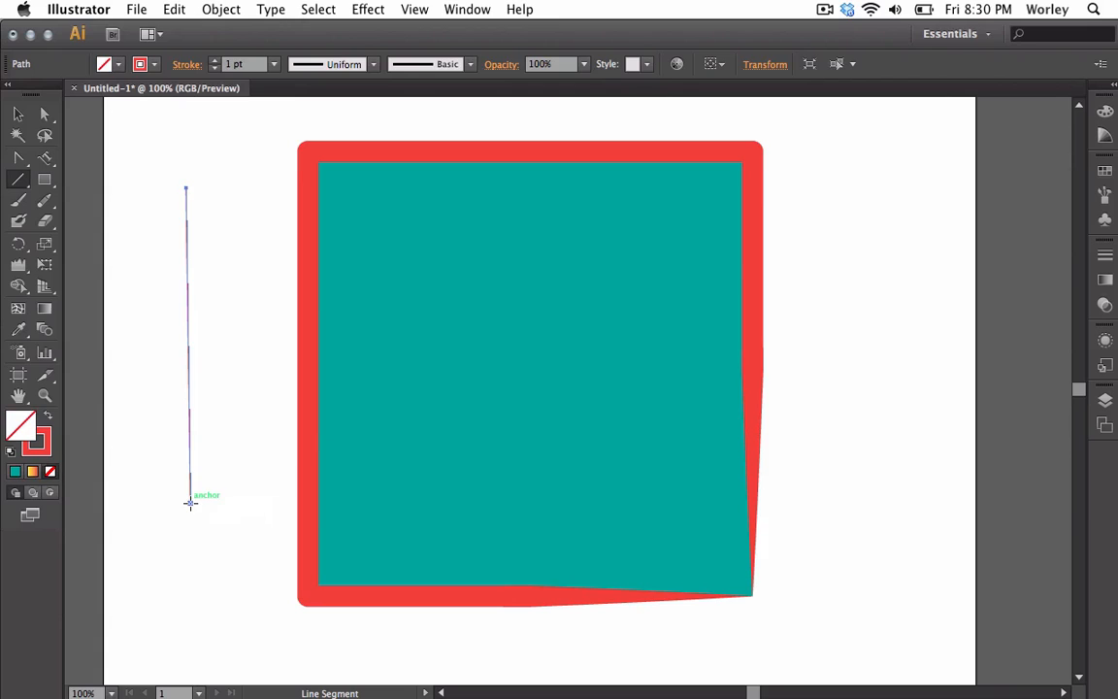
# Increase the line's stroke weight to 13 pt with the stepper arrows
pyautogui.click(216, 60)
pyautogui.click(216, 60)
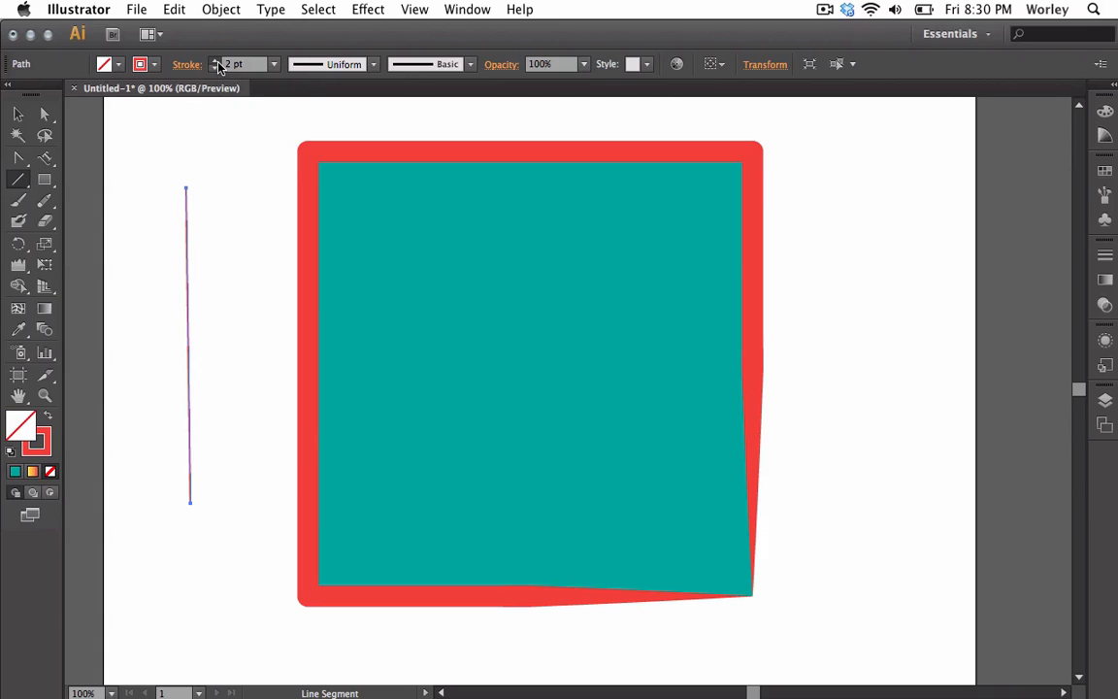
pyautogui.click(215, 60)
pyautogui.click(216, 60)
pyautogui.click(215, 60)
pyautogui.click(216, 61)
pyautogui.click(215, 60)
pyautogui.click(216, 60)
pyautogui.click(215, 60)
pyautogui.click(215, 60)
pyautogui.click(215, 60)
pyautogui.click(215, 60)
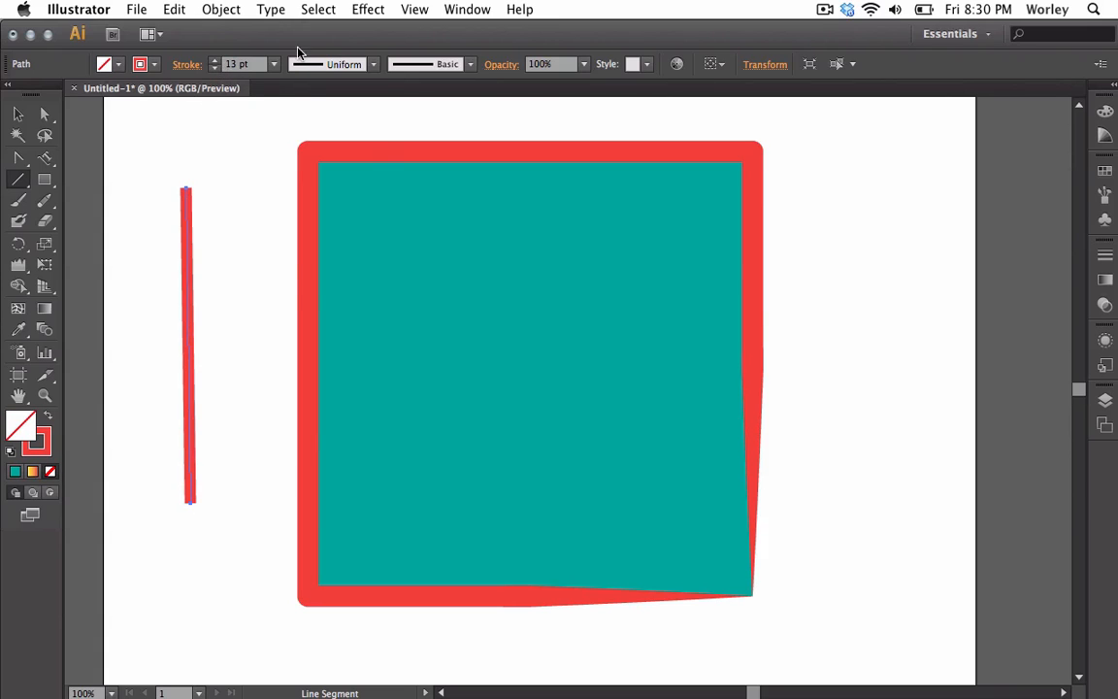
# Try the second, third and fourth variable width profiles on the line
pyautogui.click(373, 64)
pyautogui.click(341, 148)
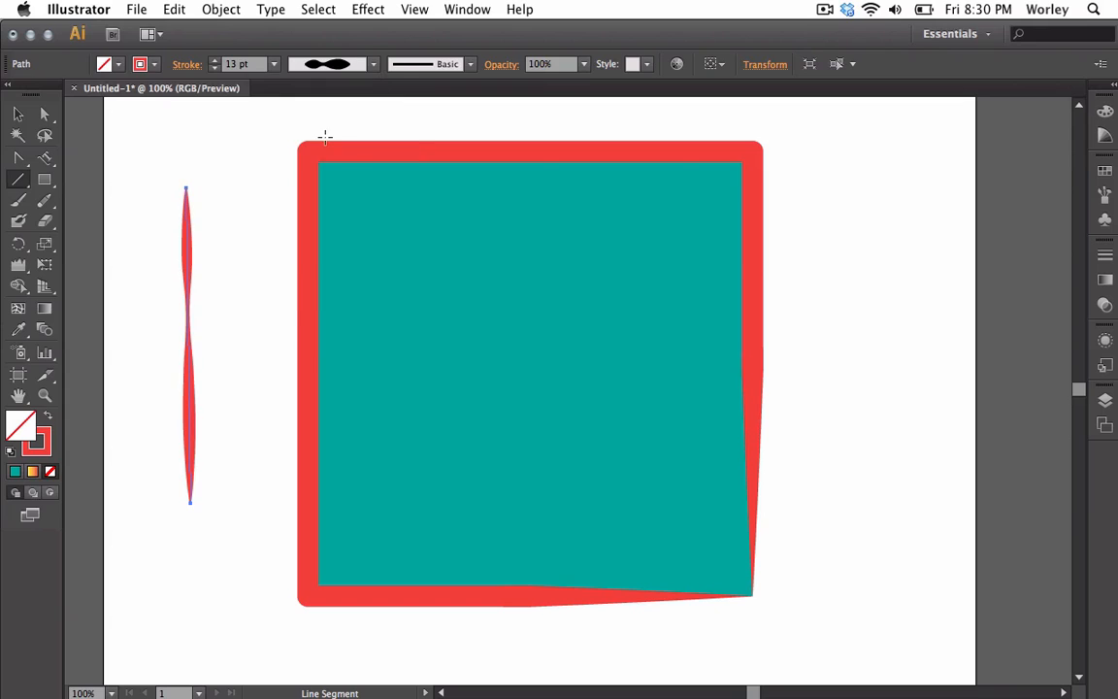
pyautogui.click(374, 64)
pyautogui.click(286, 131)
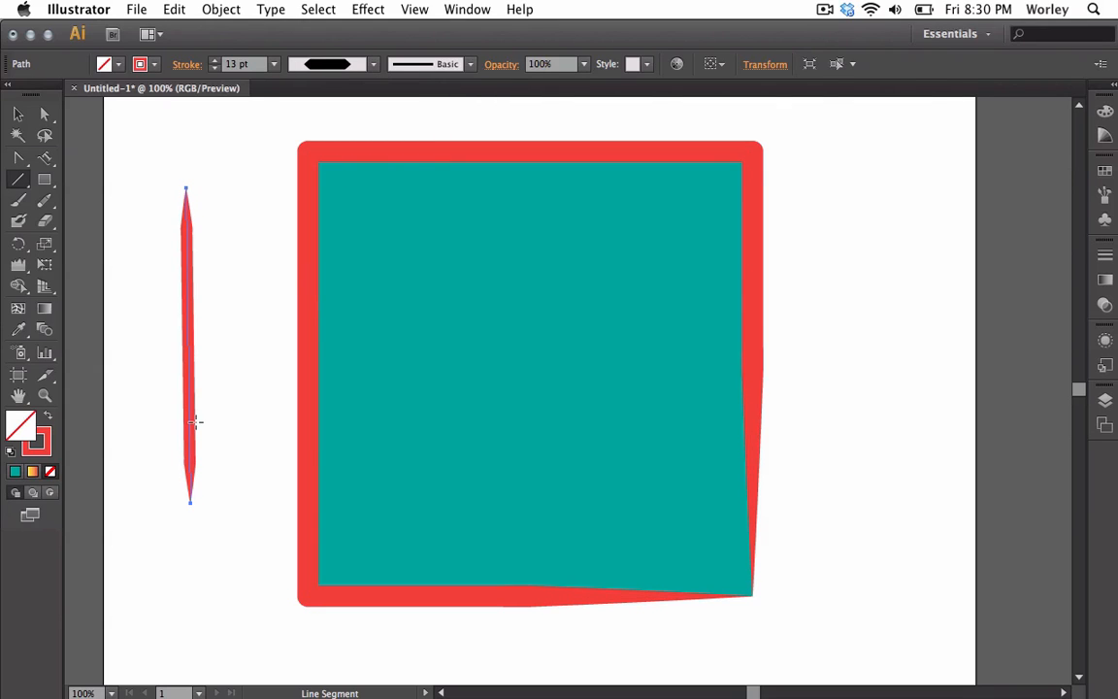
pyautogui.click(374, 65)
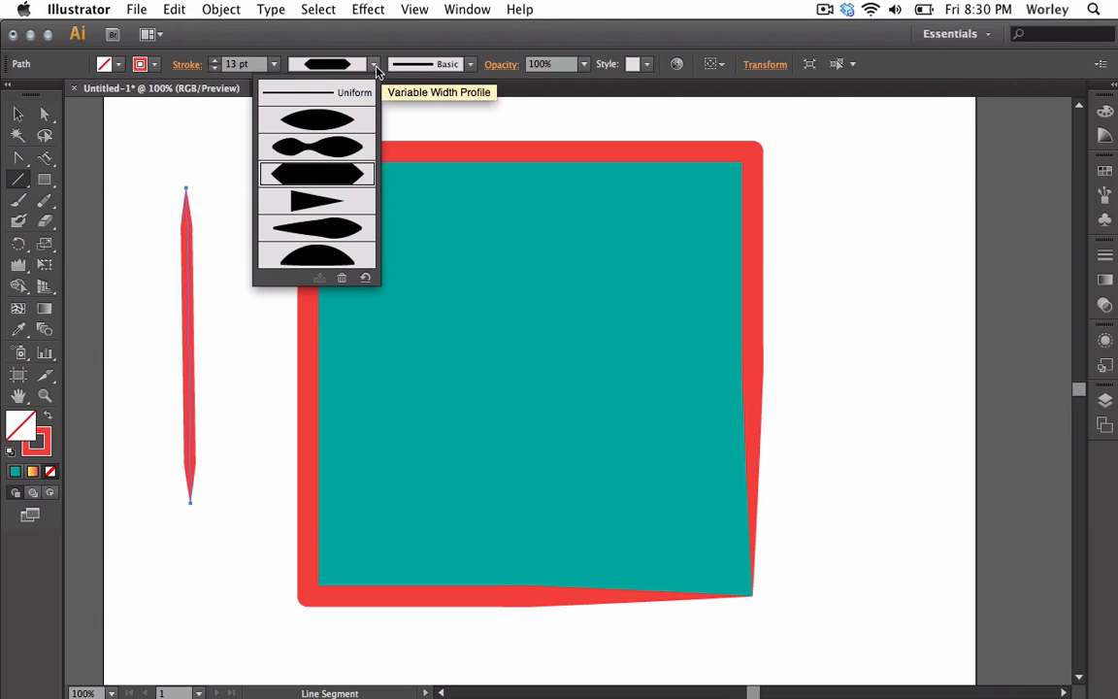
pyautogui.click(309, 201)
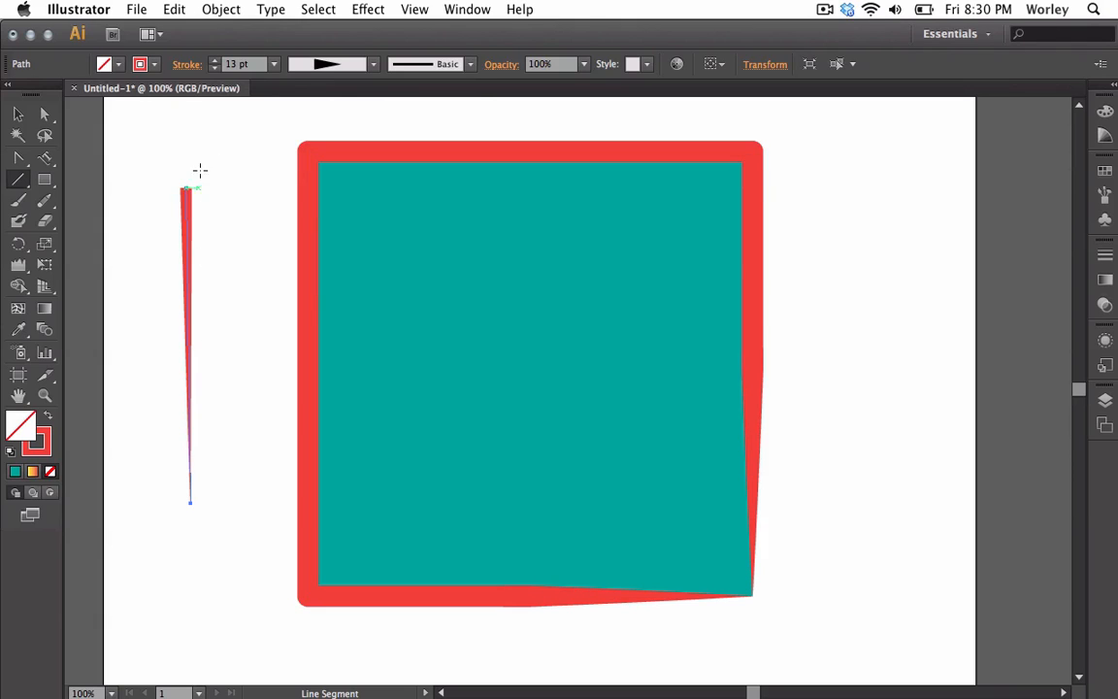
# Apply the fifth and then the last, arc-shaped width profile to the line
pyautogui.click(372, 65)
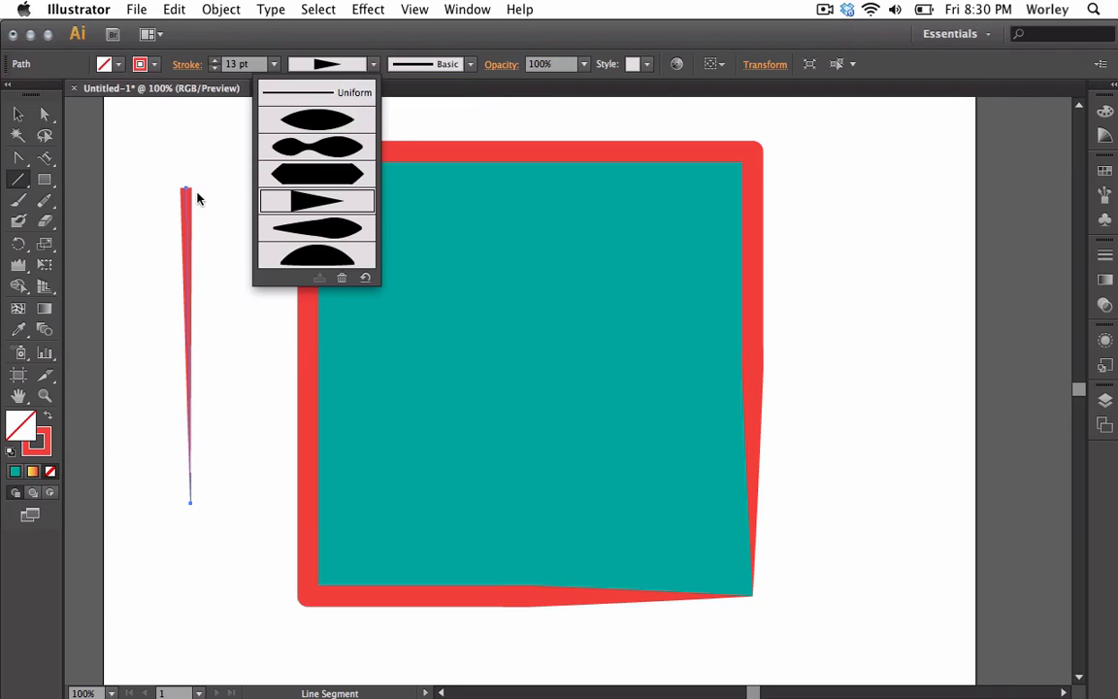
pyautogui.click(309, 225)
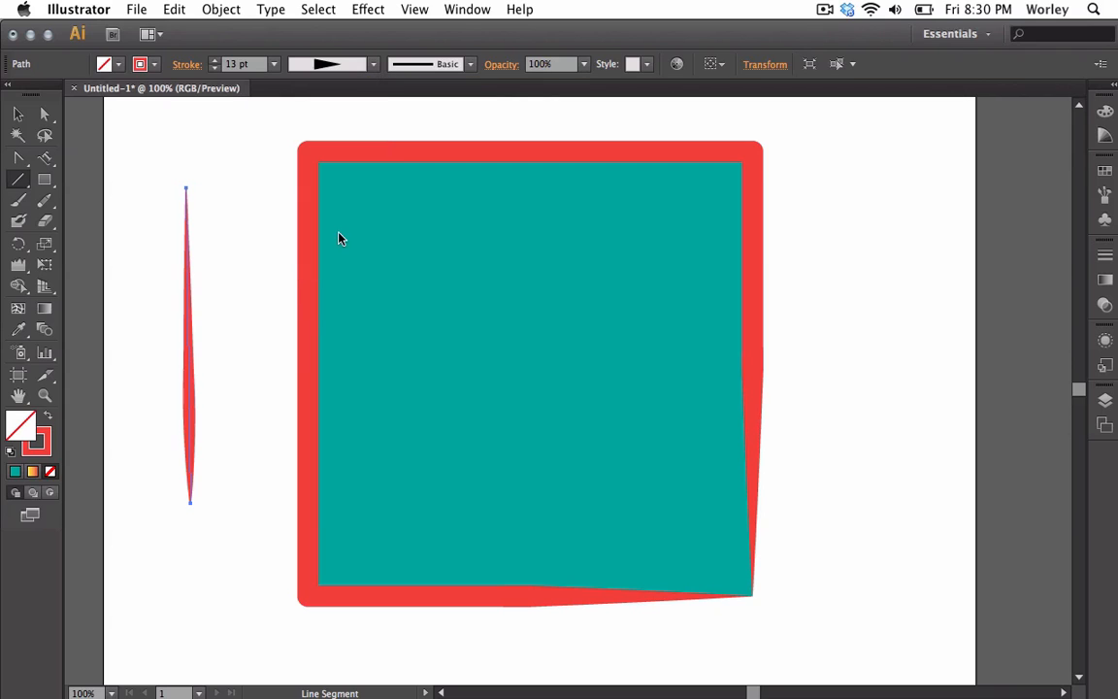
pyautogui.click(373, 64)
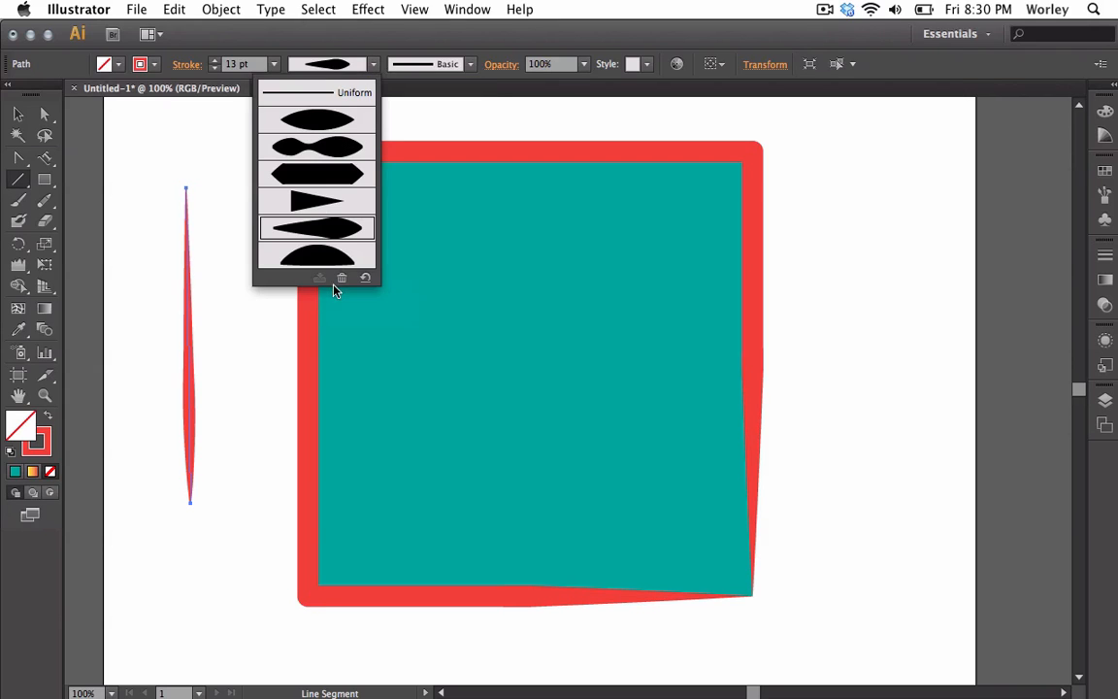
pyautogui.click(328, 251)
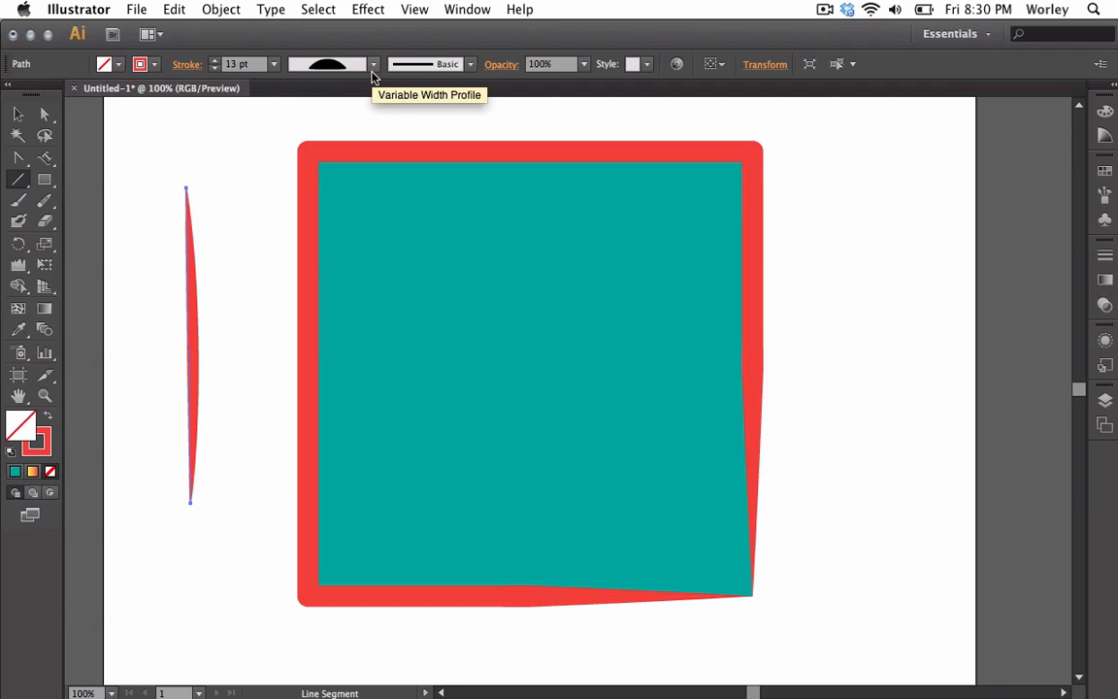
pyautogui.click(373, 66)
pyautogui.click(374, 66)
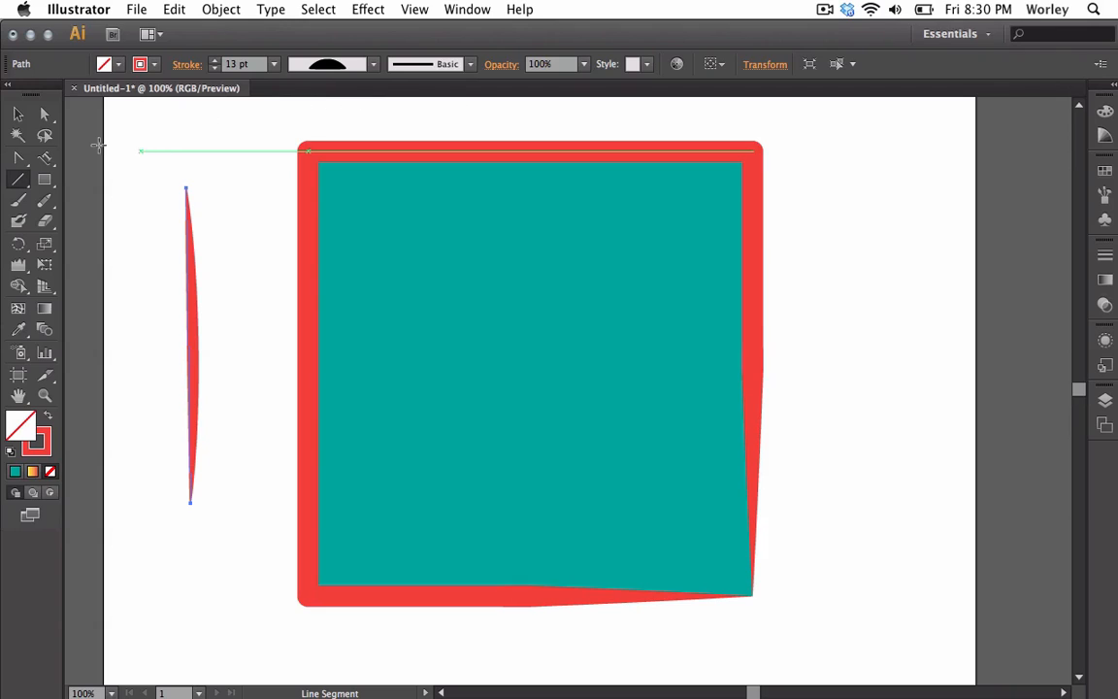
# Select the square and apply the rough charcoal brush from the brush definitions to its stroke
pyautogui.click(18, 114)
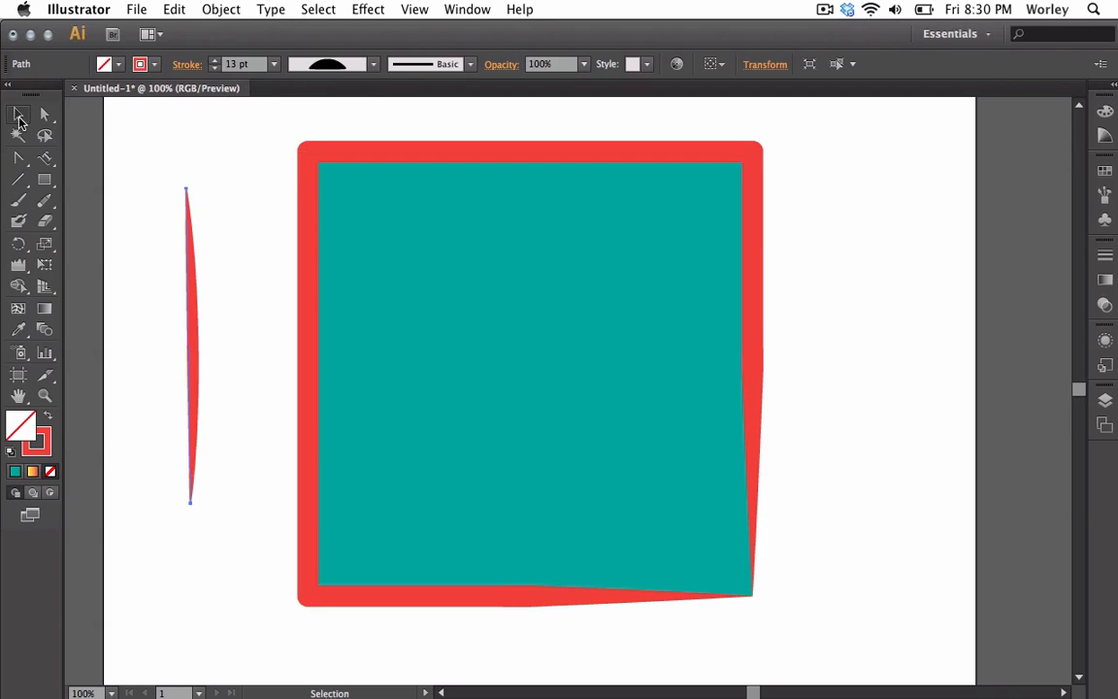
pyautogui.click(397, 162)
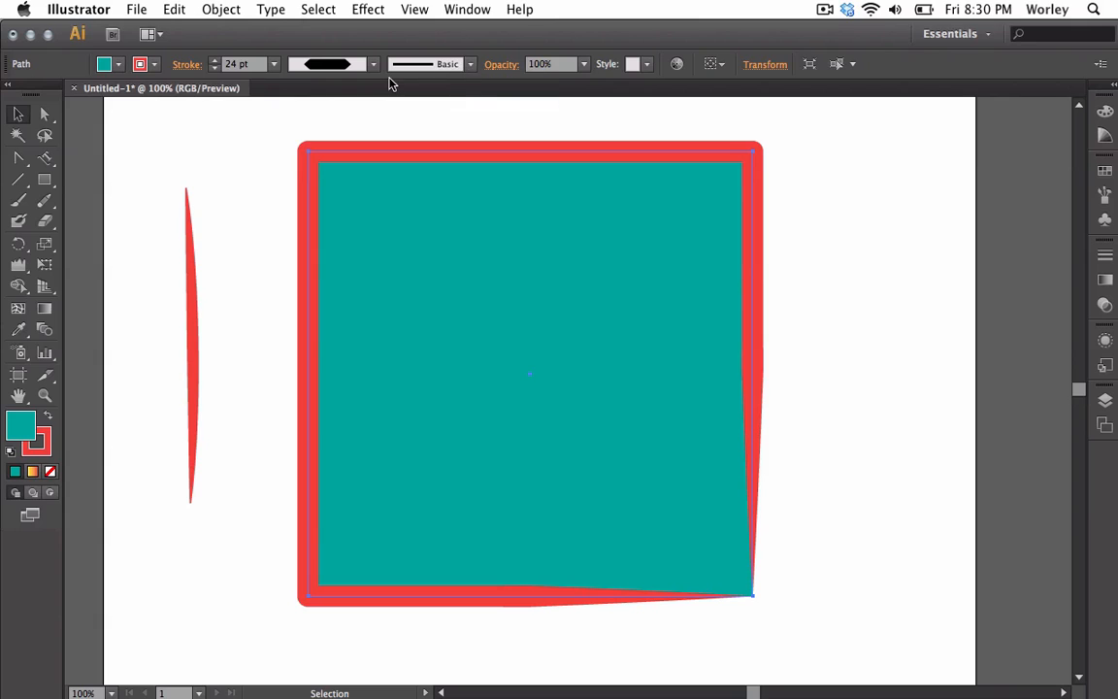
pyautogui.click(470, 68)
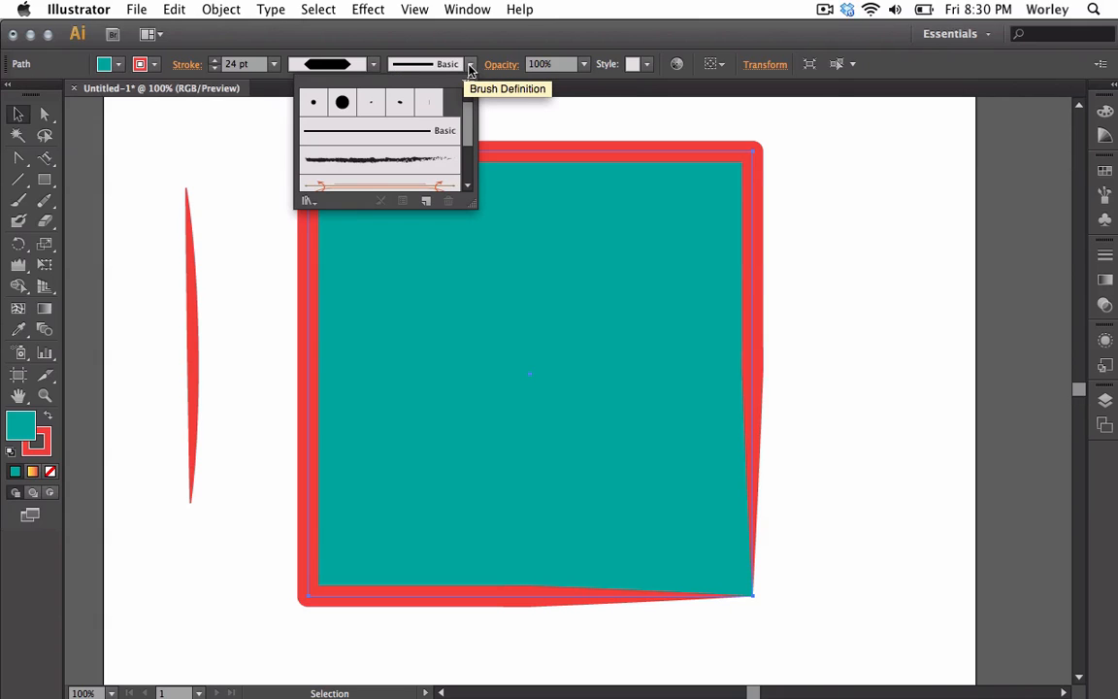
pyautogui.click(407, 158)
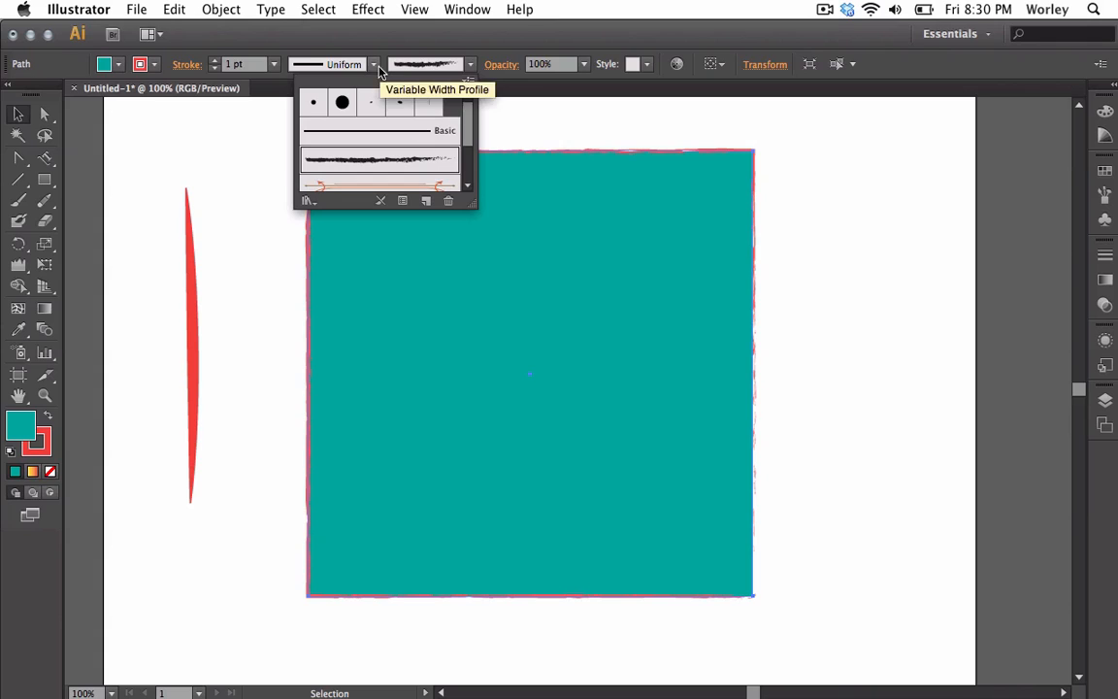
pyautogui.click(383, 137)
pyautogui.click(379, 160)
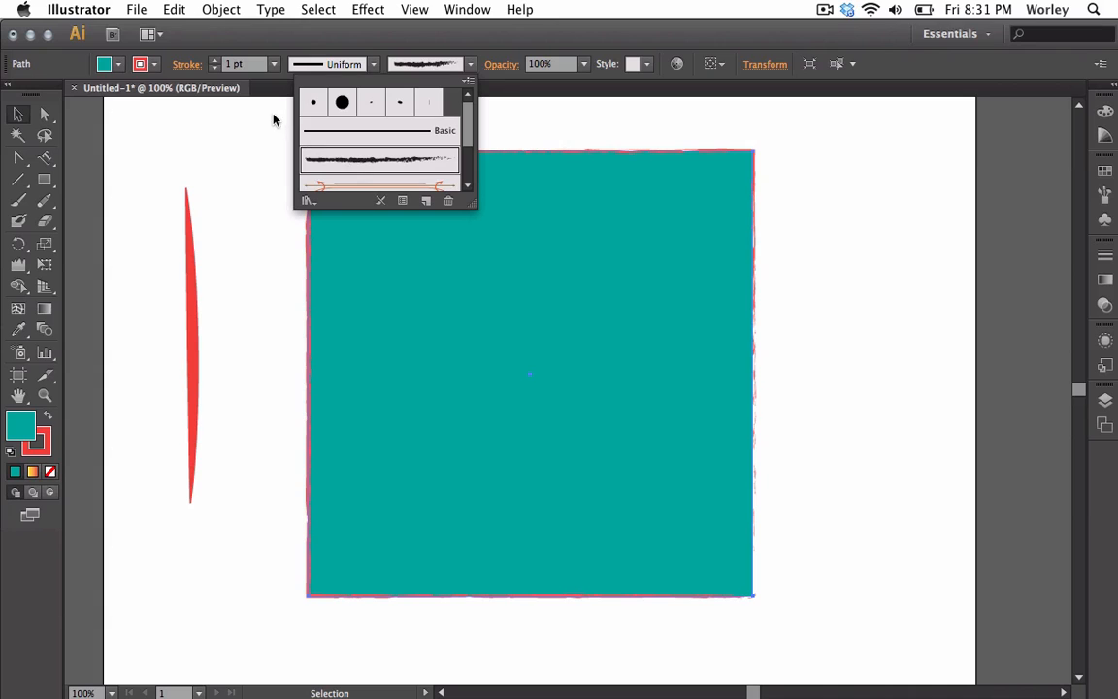
# Raise the square's brush stroke weight to 7 pt
pyautogui.click(215, 60)
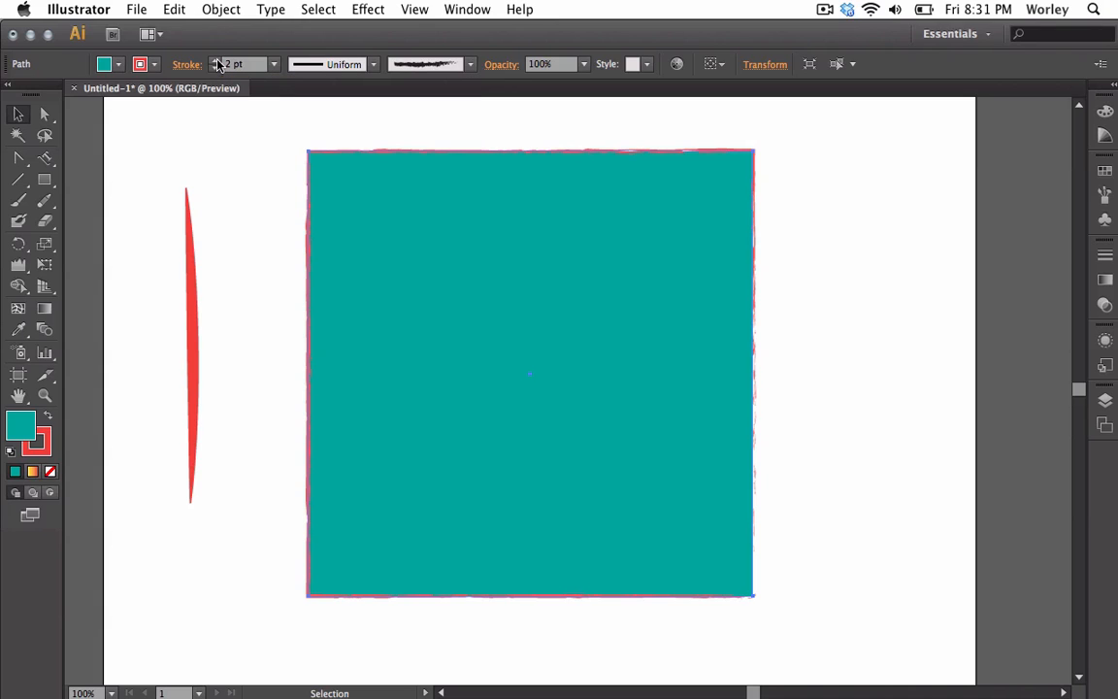
pyautogui.click(216, 60)
pyautogui.click(216, 60)
pyautogui.click(215, 60)
pyautogui.click(216, 60)
pyautogui.click(216, 60)
pyautogui.click(216, 60)
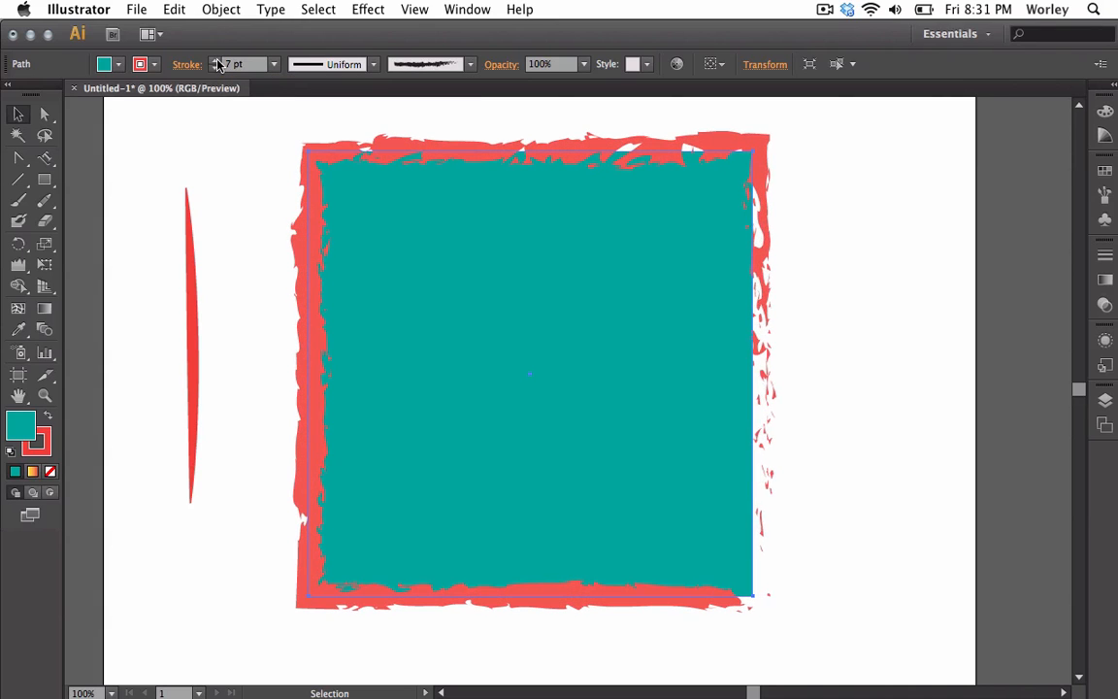
# Scroll the brush definitions and apply the Divider brush to the square's stroke
pyautogui.click(472, 70)
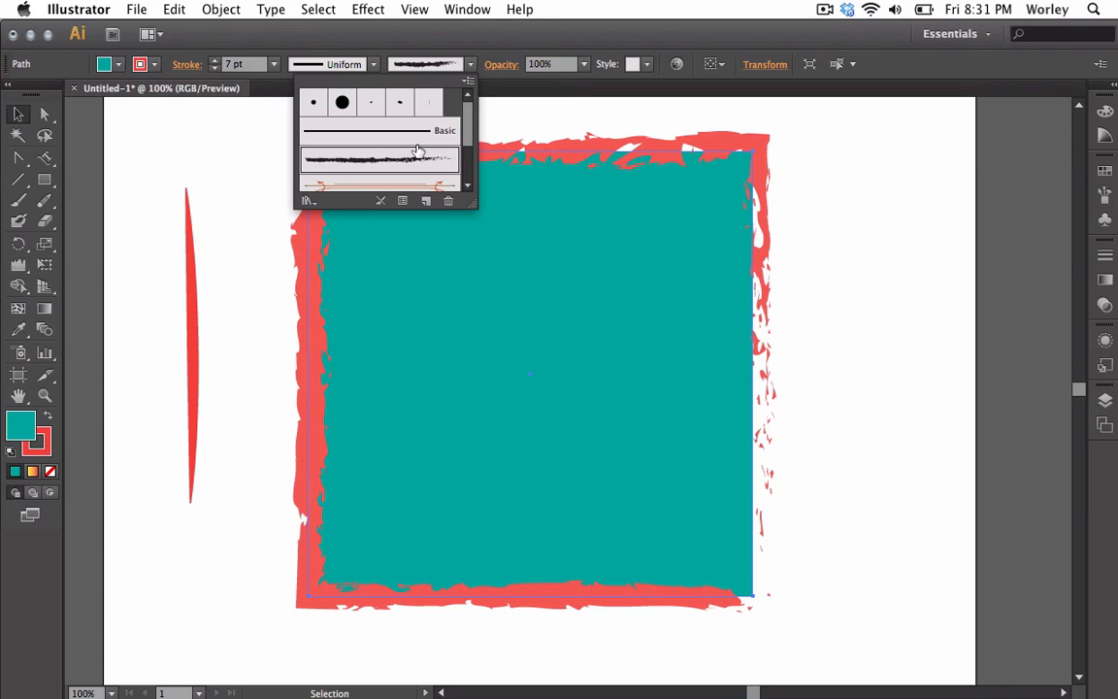
pyautogui.scroll(-3, 418, 149)
pyautogui.click(399, 114)
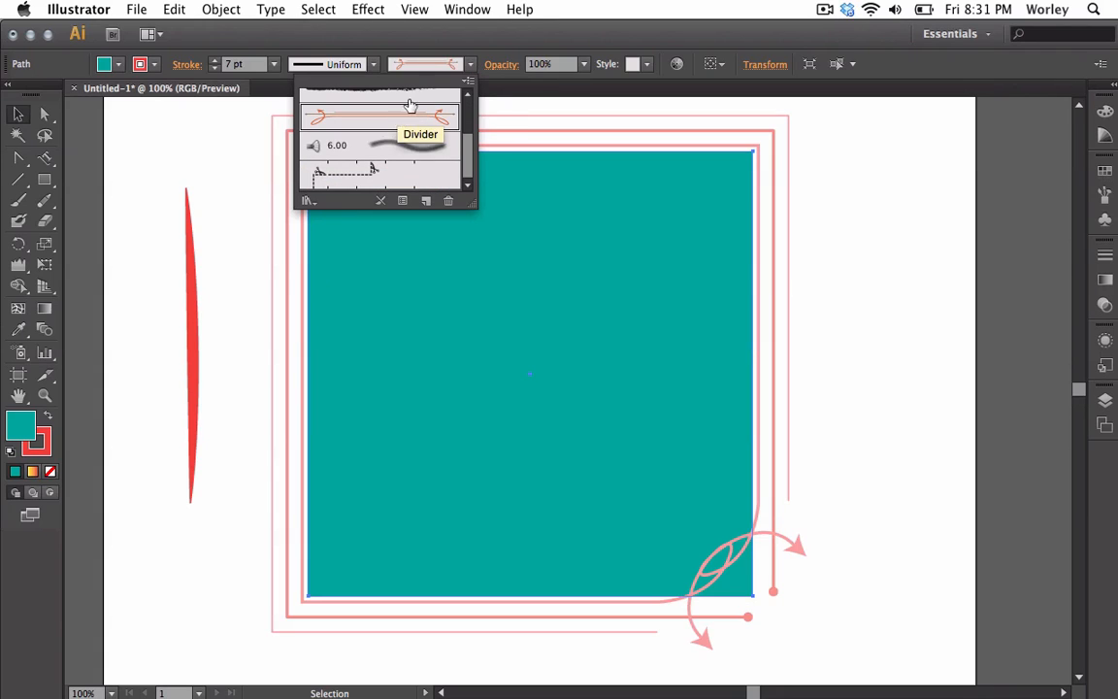
pyautogui.click(469, 66)
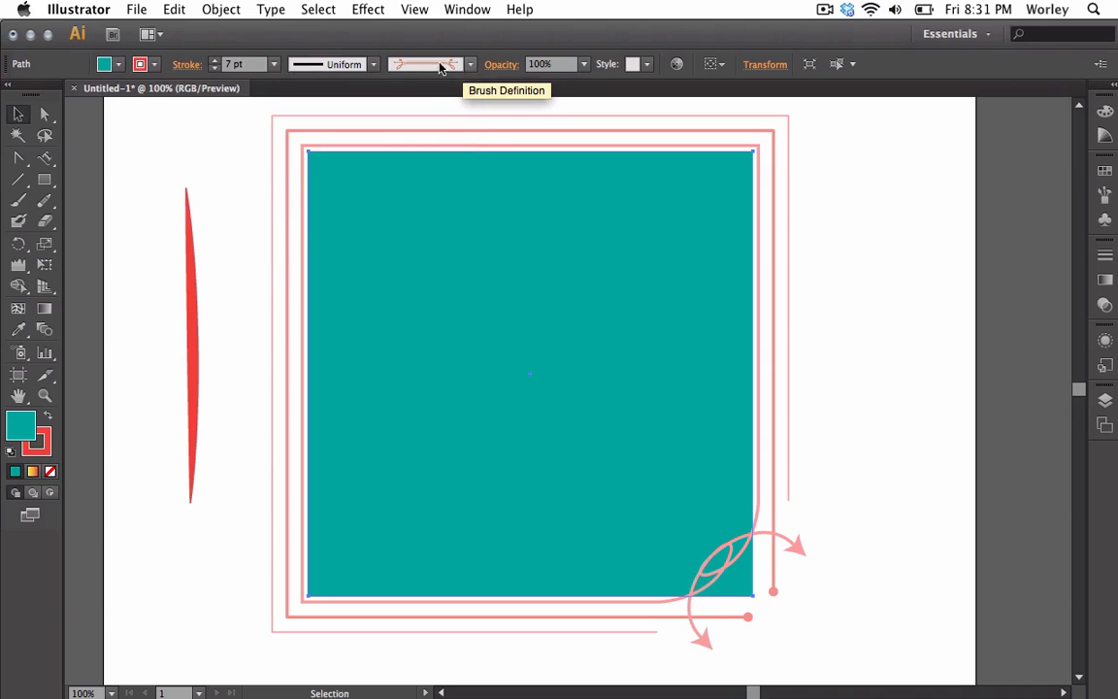
# Adjust the square's Divider stroke weight with the stepper arrows, ending at 6 pt
pyautogui.click(214, 68)
pyautogui.click(215, 68)
pyautogui.click(215, 68)
pyautogui.click(214, 68)
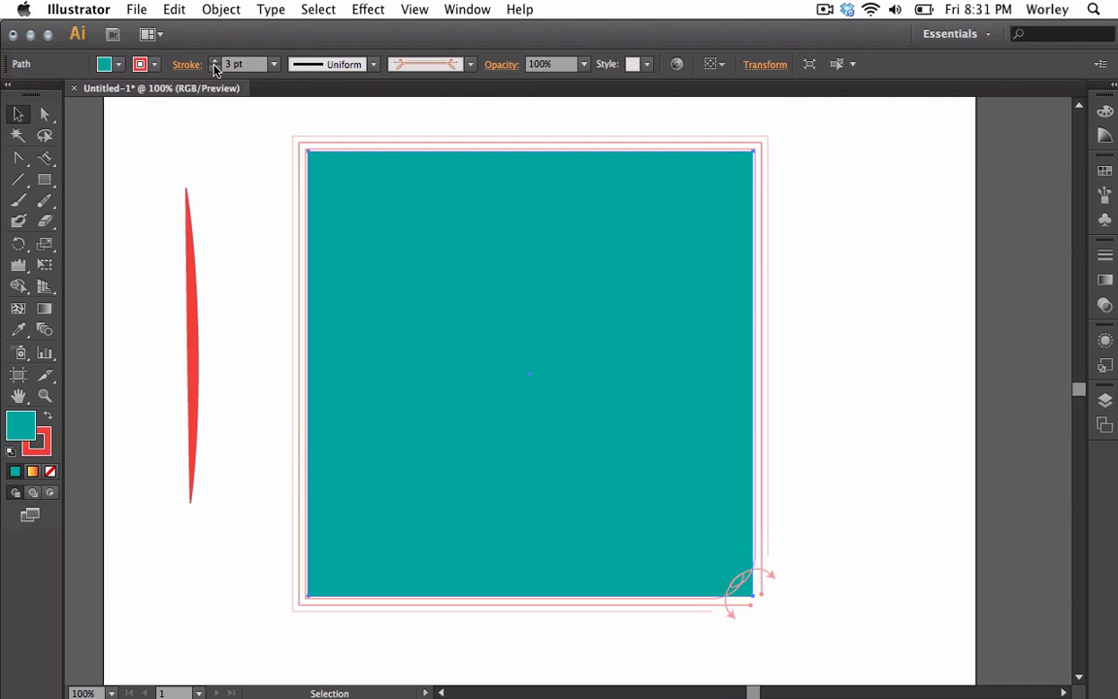
pyautogui.click(214, 61)
pyautogui.click(214, 62)
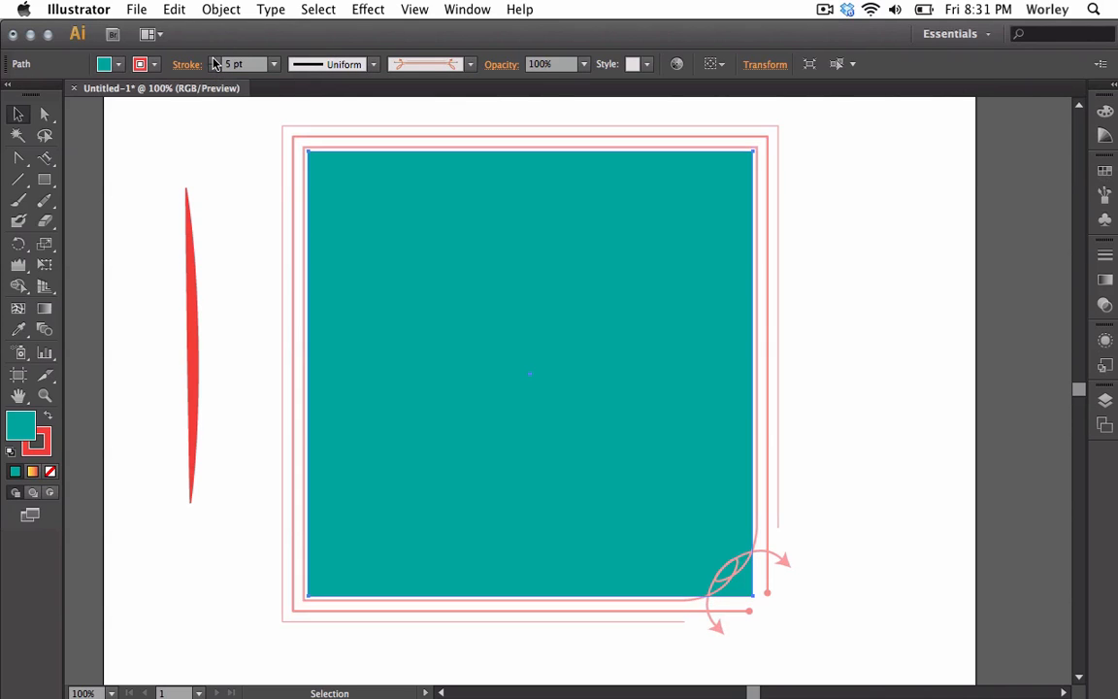
pyautogui.click(214, 61)
# Apply the 6.00 soft brush from the brush definitions to the square's stroke
pyautogui.click(470, 64)
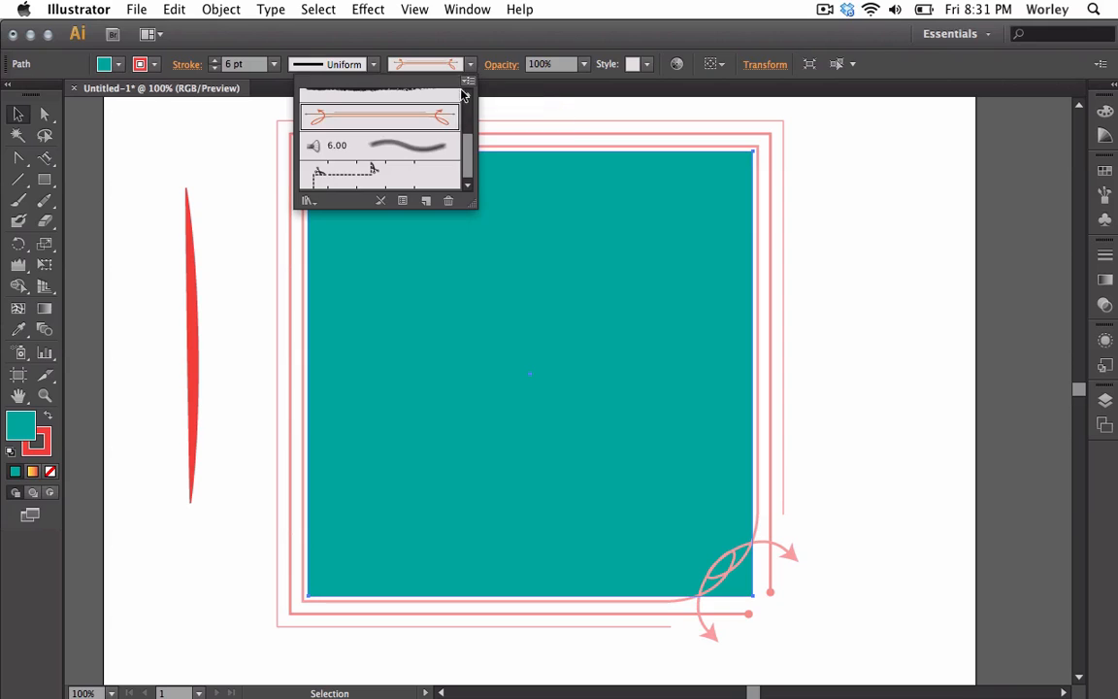
pyautogui.click(414, 163)
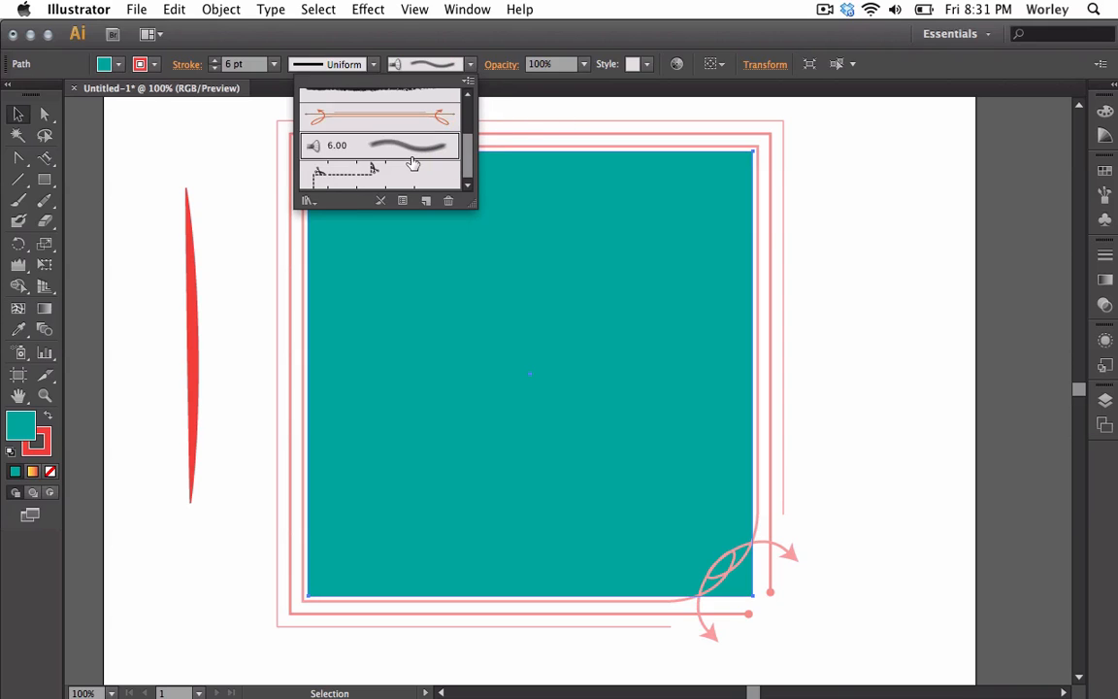
pyautogui.click(470, 64)
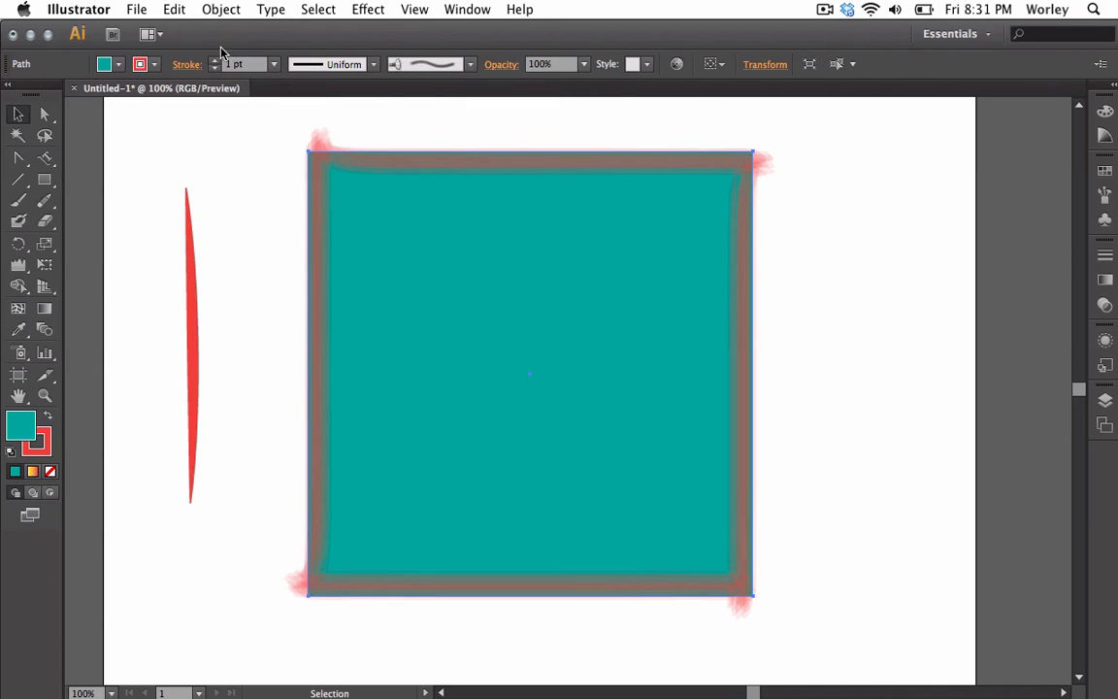
# Increase the square's brush stroke weight to 4 pt
pyautogui.click(215, 60)
pyautogui.click(214, 60)
pyautogui.click(215, 60)
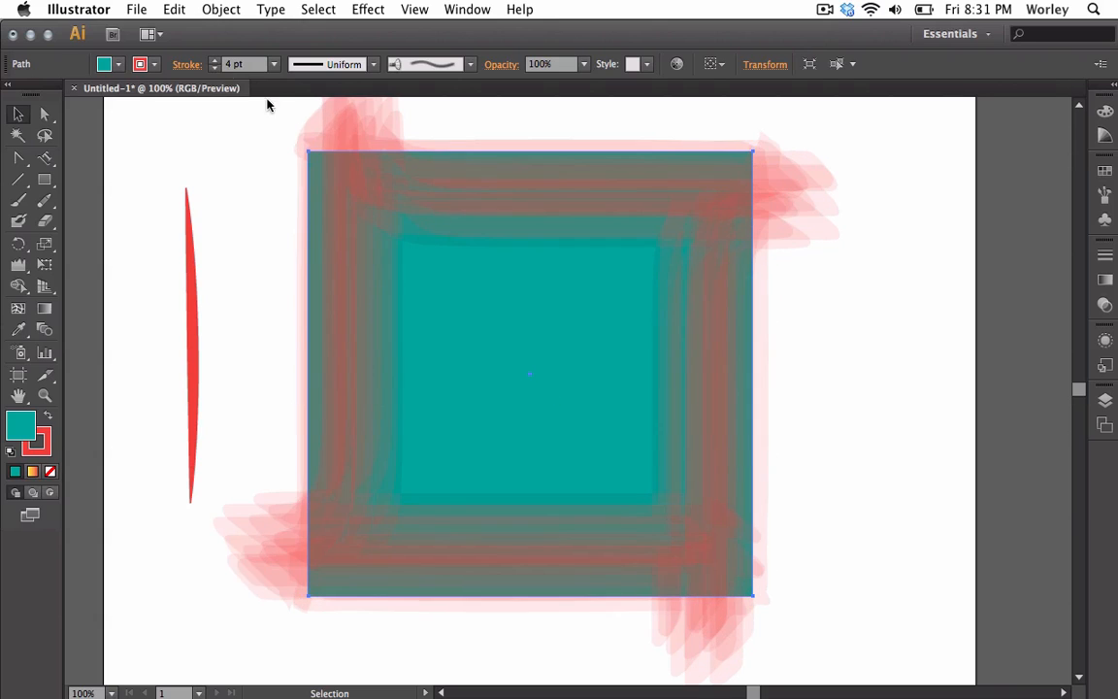
# Apply the dashed border brush from the brush definitions to the square's stroke
pyautogui.click(470, 64)
pyautogui.scroll(3, 396, 142)
pyautogui.scroll(-4, 396, 139)
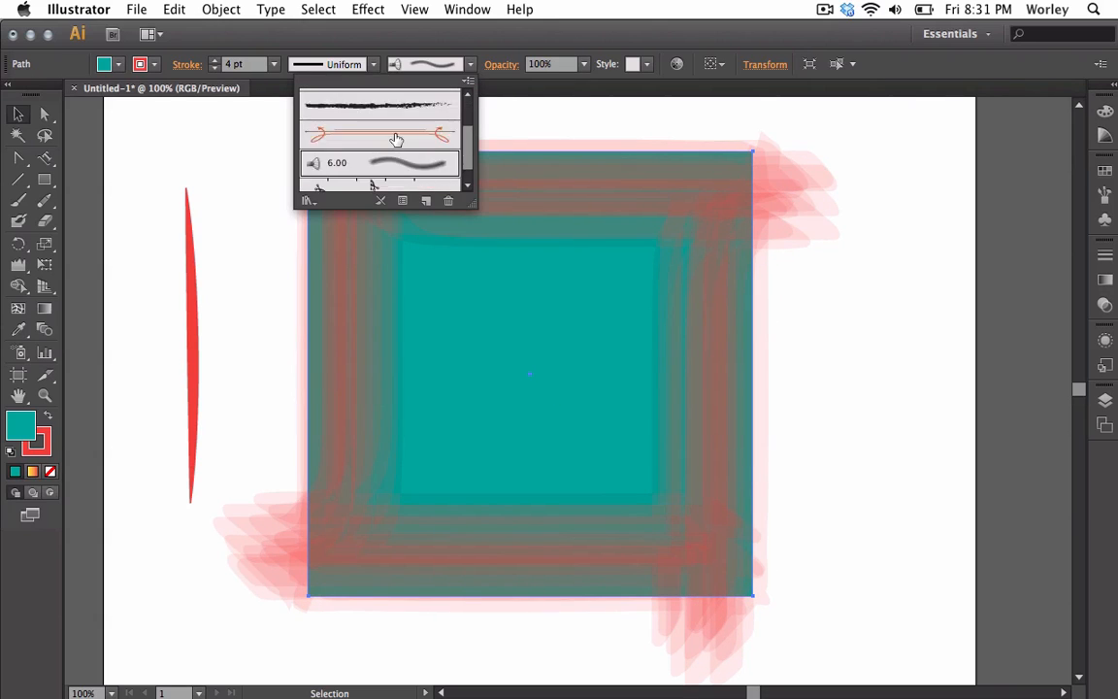
pyautogui.click(345, 179)
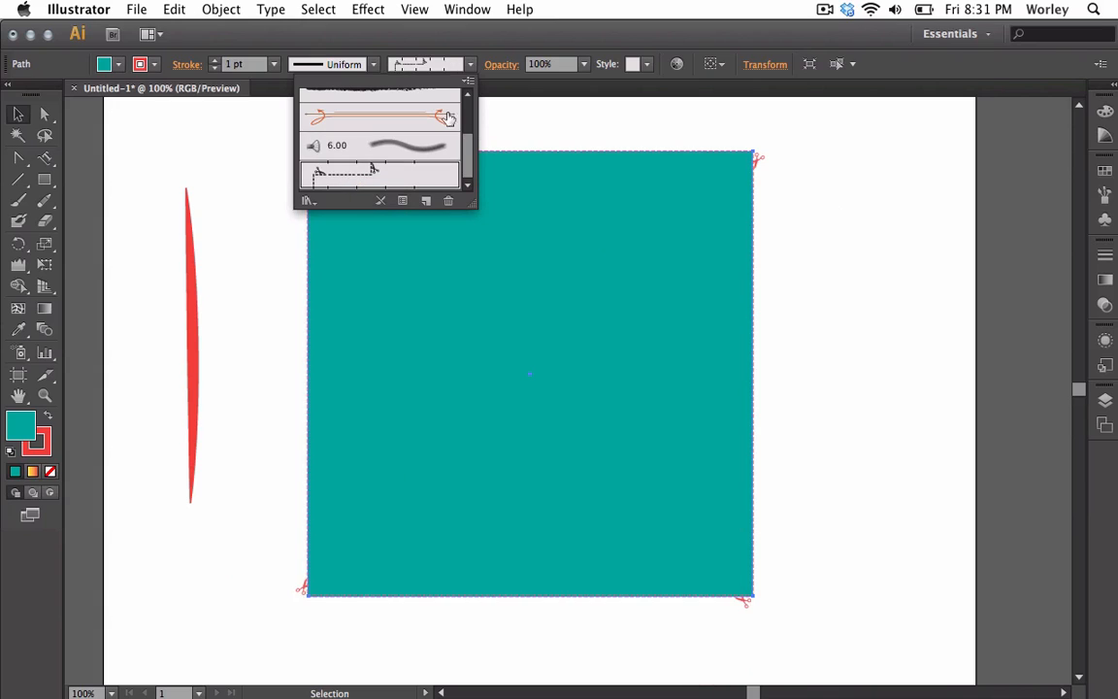
pyautogui.click(469, 64)
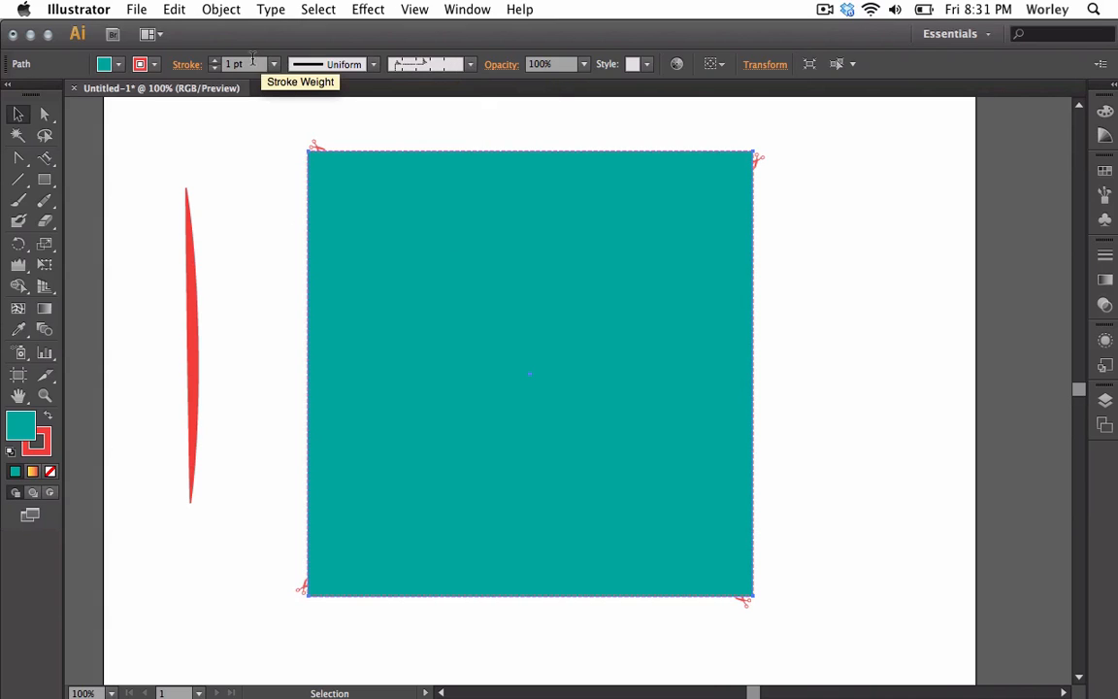
# Raise the square's dashed brush stroke weight to 4 pt
pyautogui.click(215, 61)
pyautogui.click(215, 60)
pyautogui.click(215, 60)
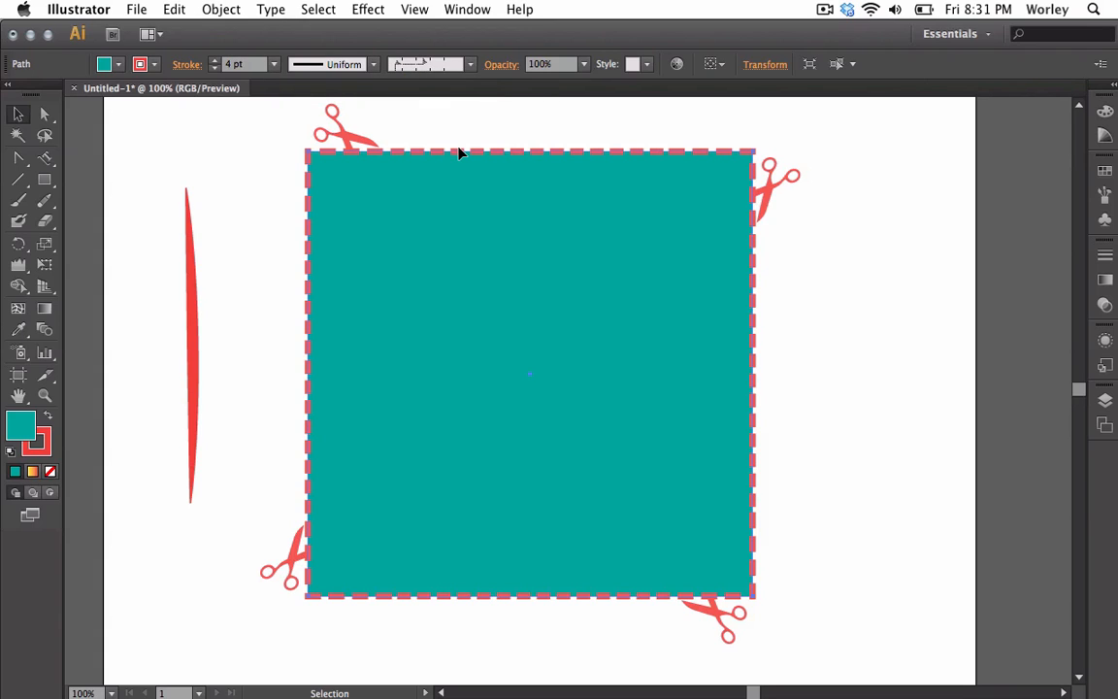
# Try opacity values of 40% and 0% on the square, returning it to 100%
pyautogui.click(502, 66)
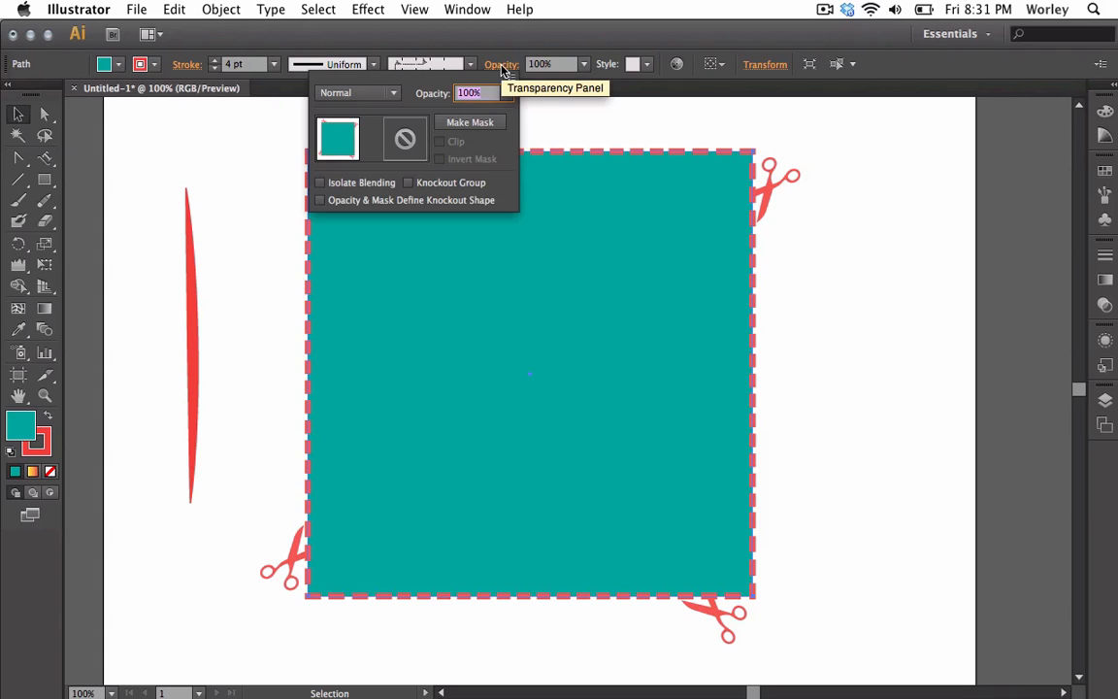
pyautogui.click(506, 93)
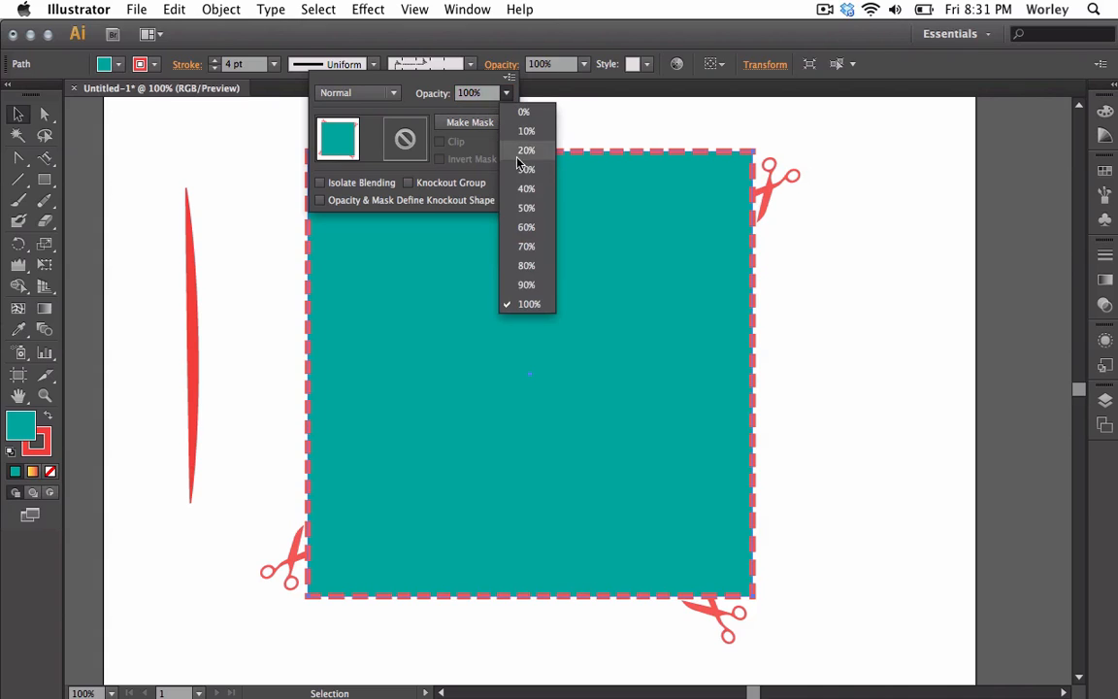
pyautogui.click(523, 187)
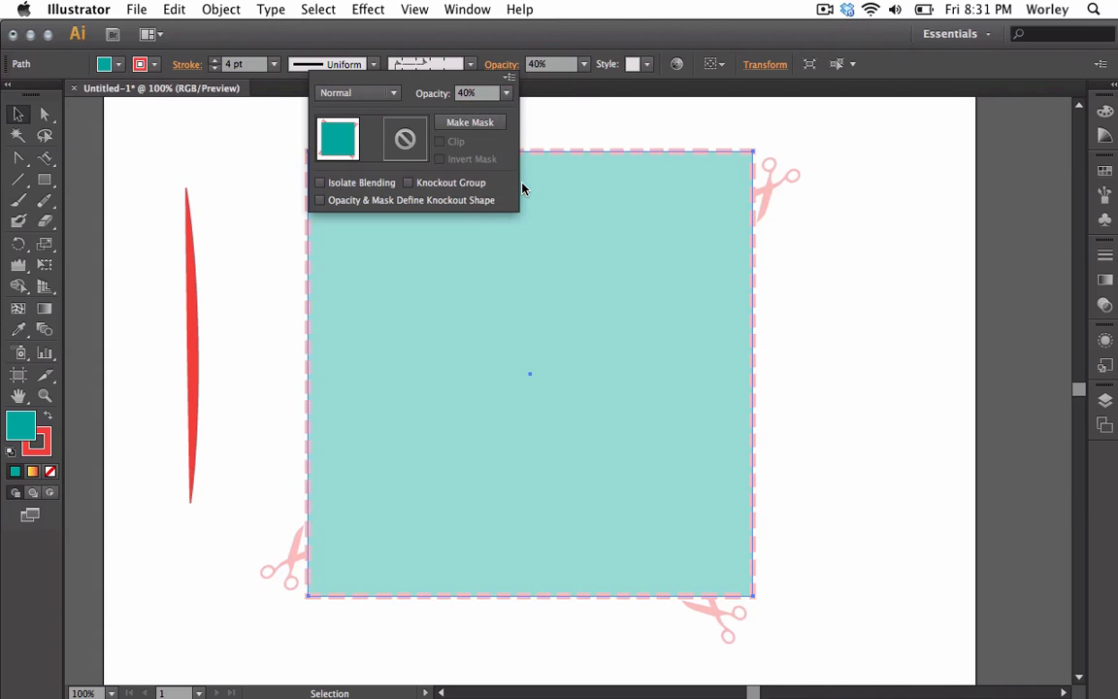
pyautogui.click(506, 93)
pyautogui.click(515, 111)
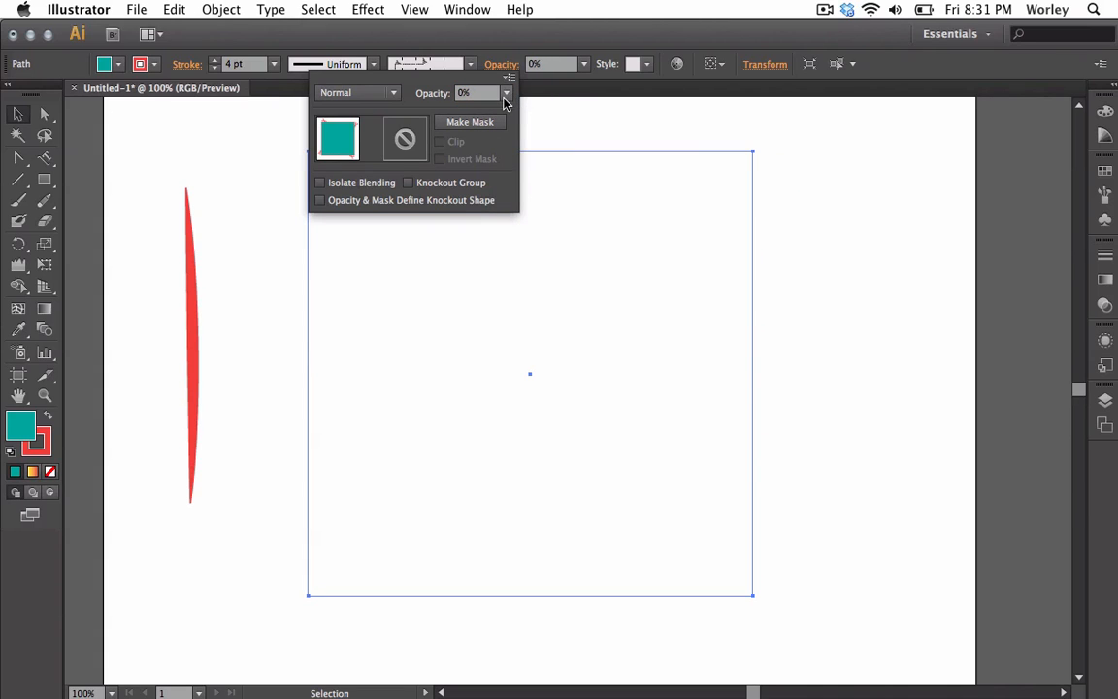
pyautogui.click(505, 93)
pyautogui.click(525, 305)
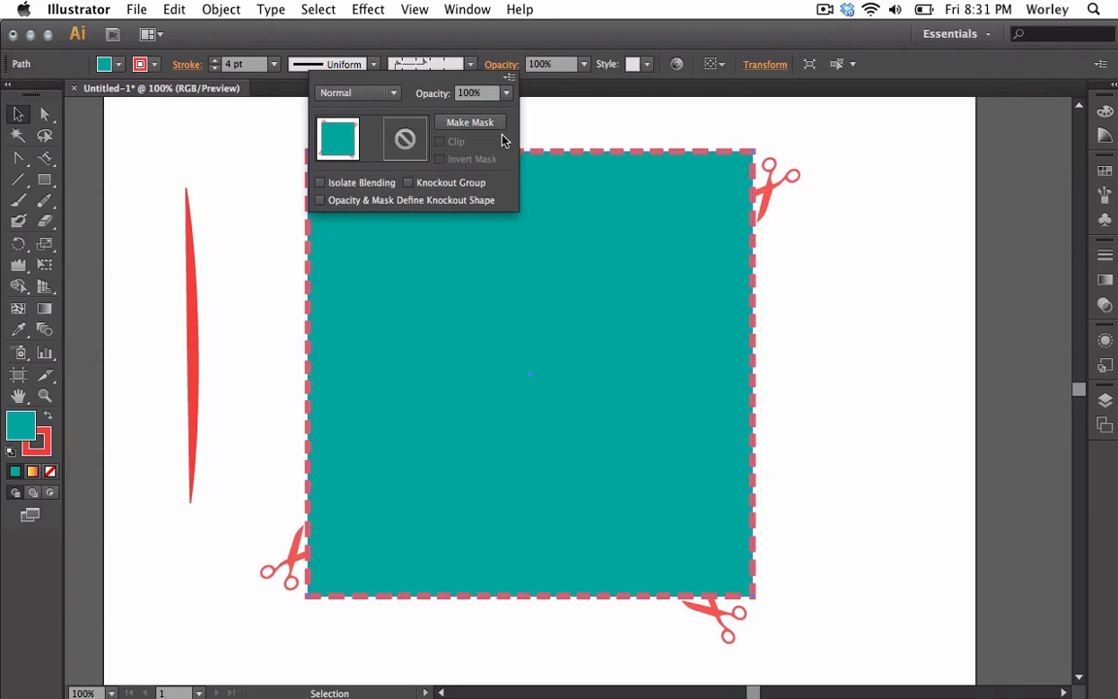
# Try 50% and 0% opacity on the square, restoring it to 100% each time
pyautogui.click(506, 93)
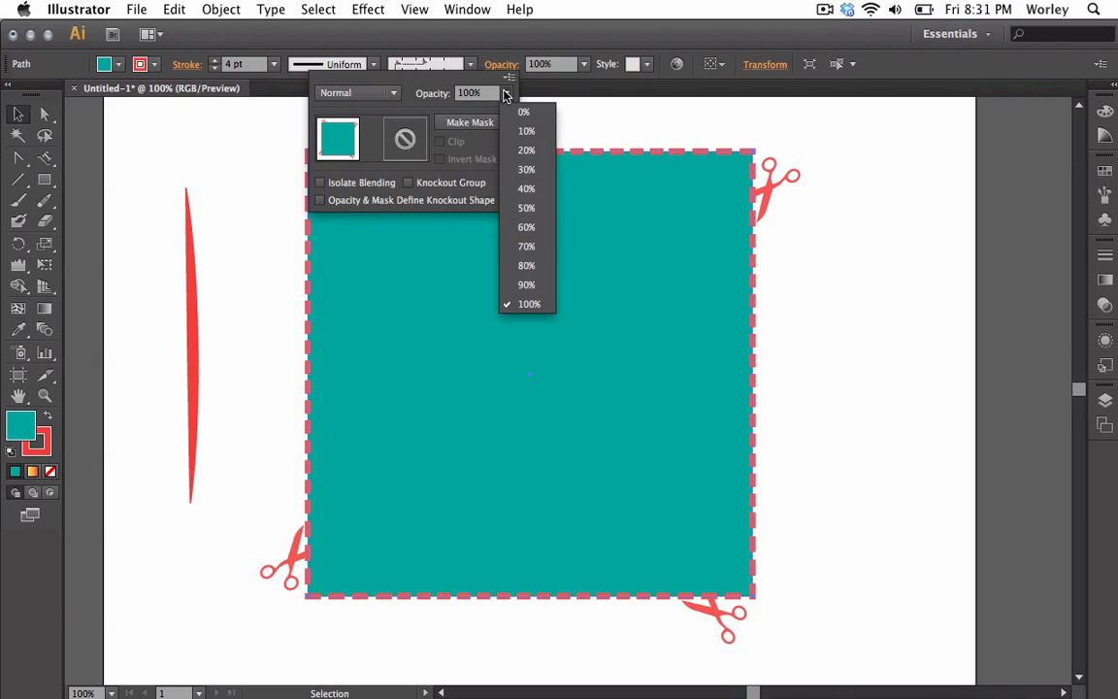
pyautogui.click(512, 209)
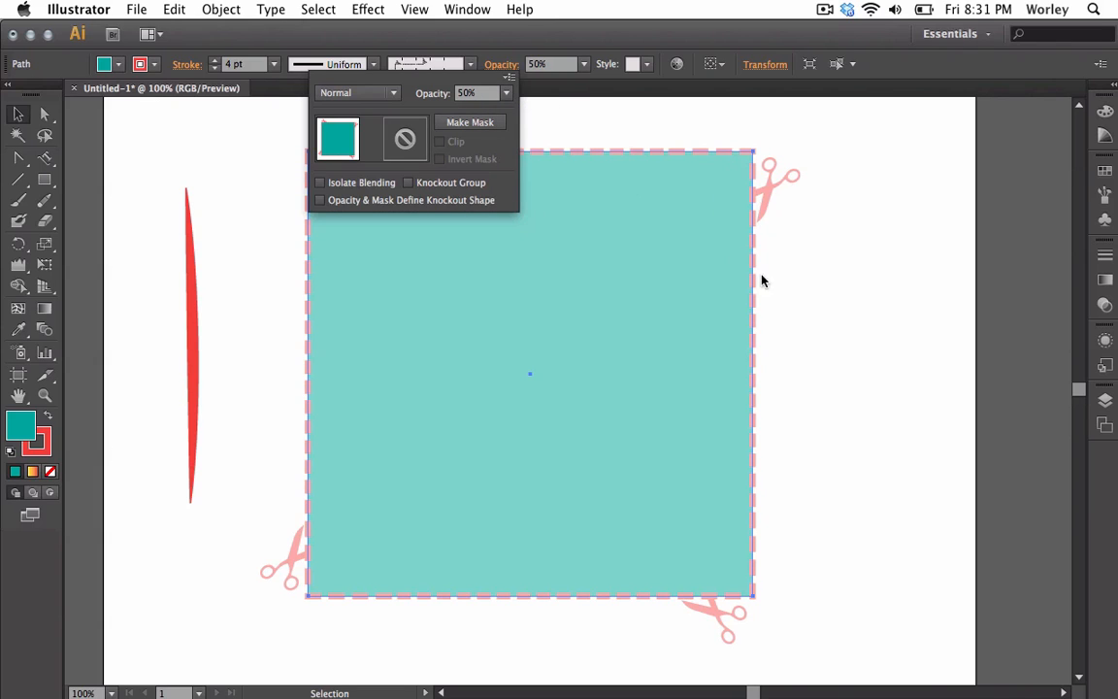
pyautogui.click(506, 93)
pyautogui.click(512, 304)
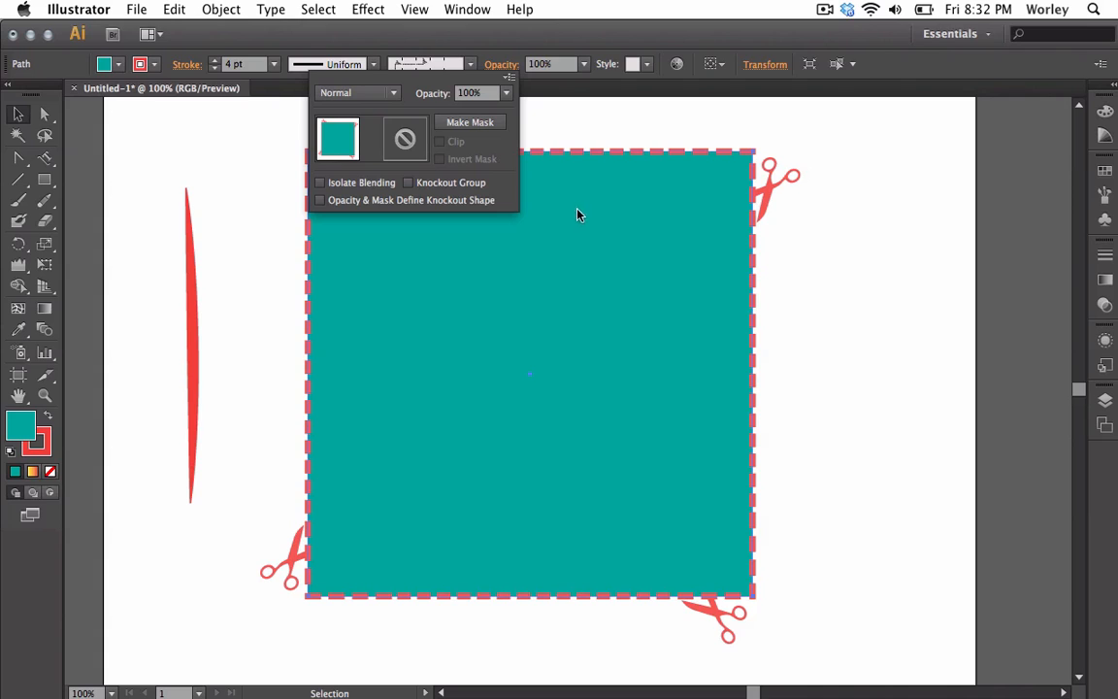
pyautogui.click(506, 93)
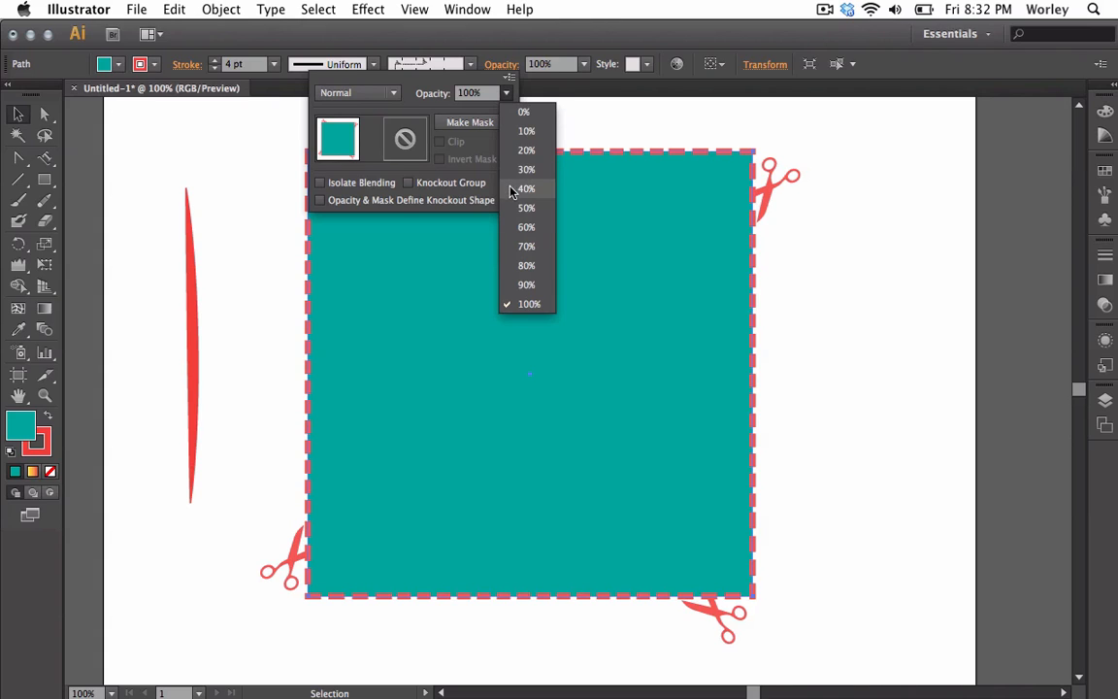
pyautogui.click(511, 113)
pyautogui.click(505, 93)
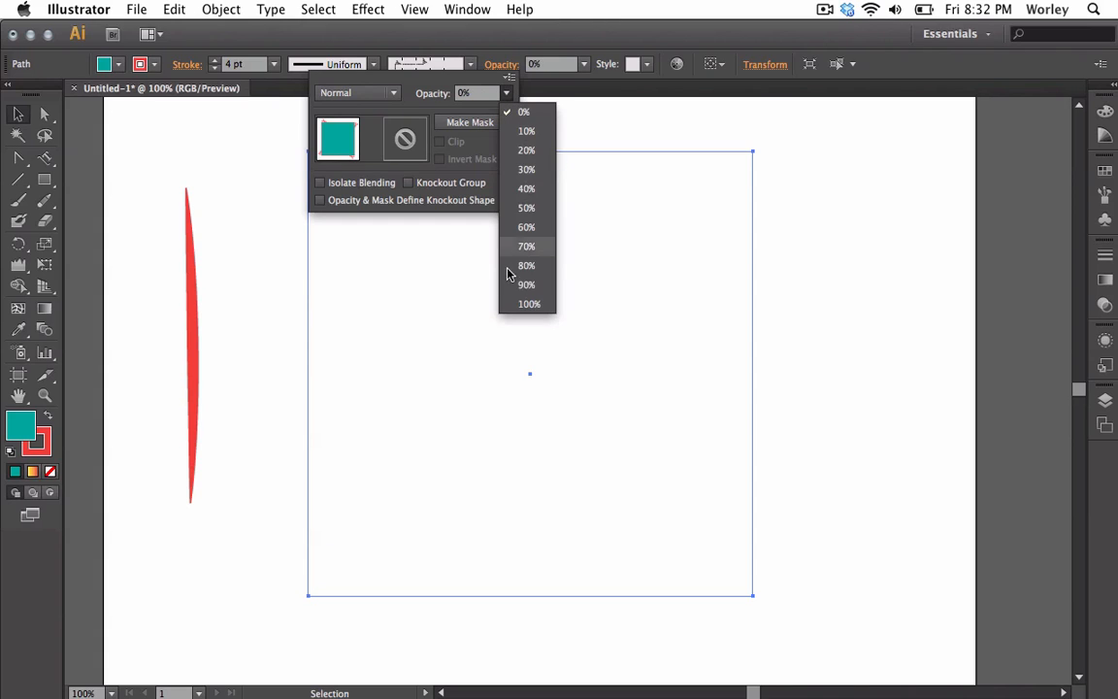
pyautogui.click(511, 305)
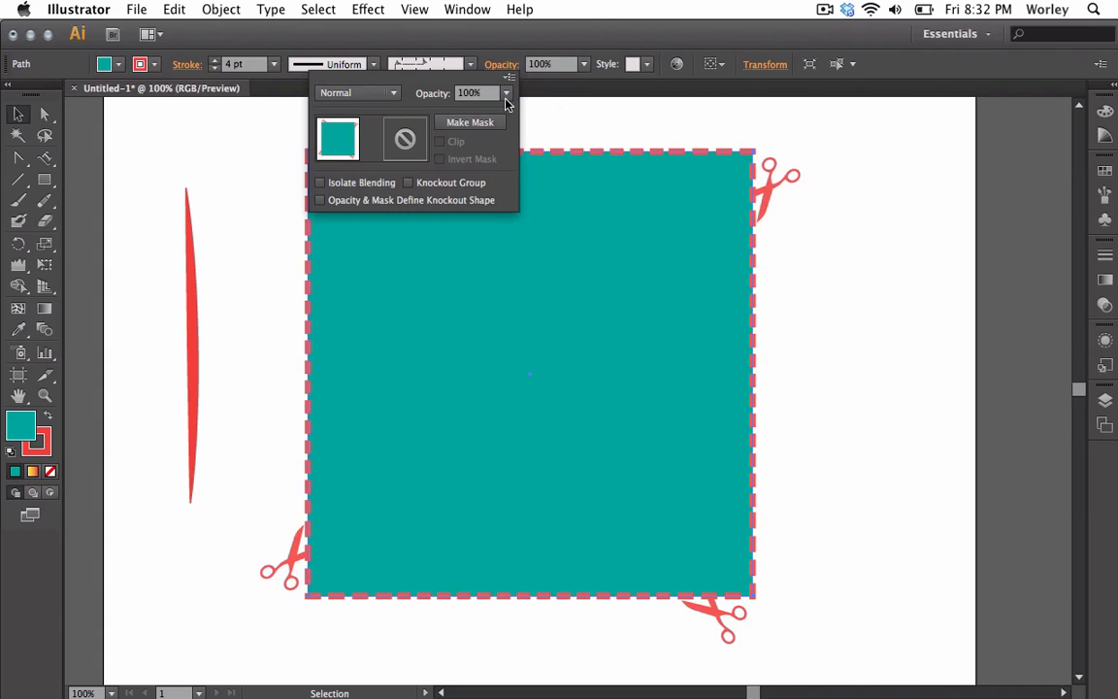
# Open the graphic styles list for the square and close it again
pyautogui.click(648, 65)
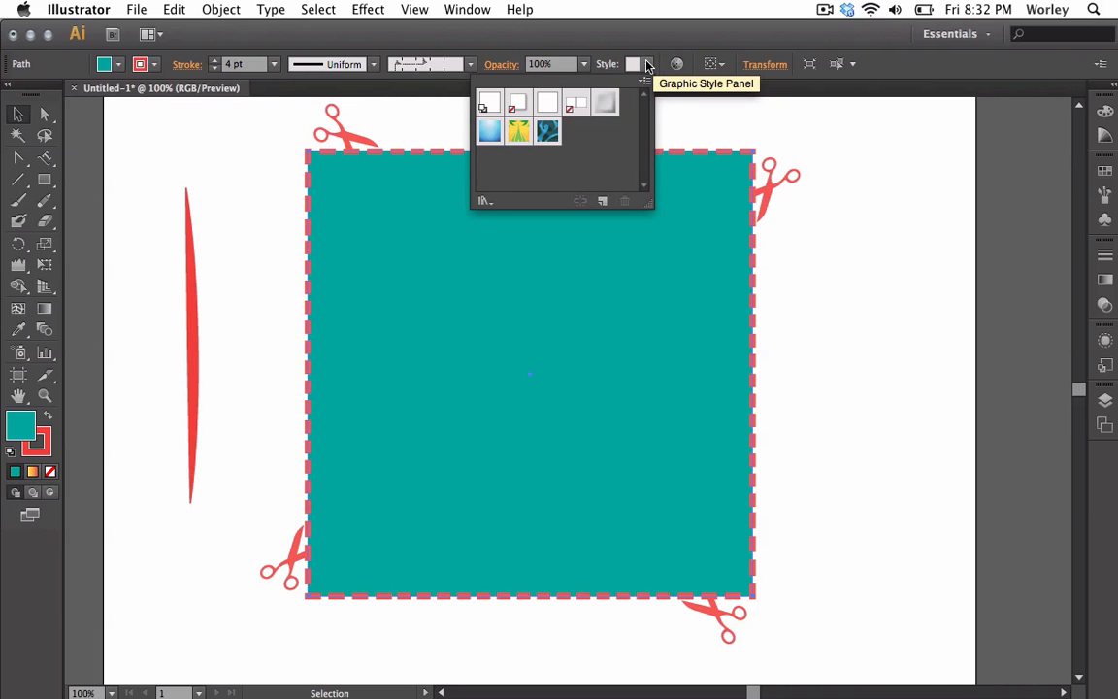
pyautogui.click(648, 65)
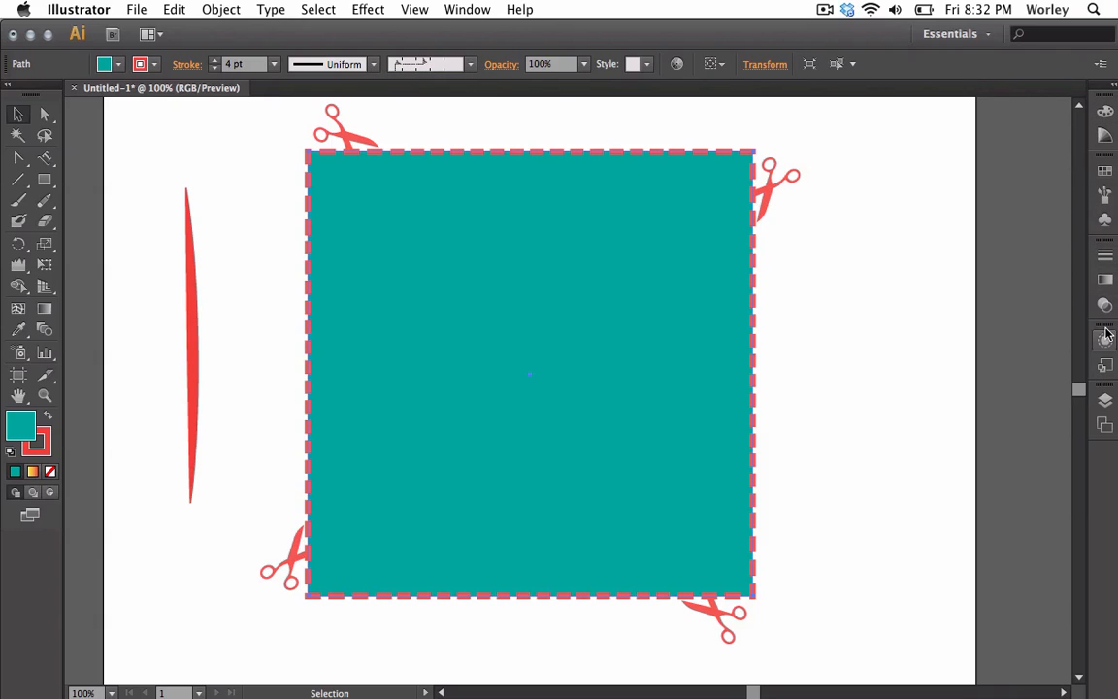
# Adjust the square's stroke weight with the weight stepper, ending at 6 pt
pyautogui.click(1105, 255)
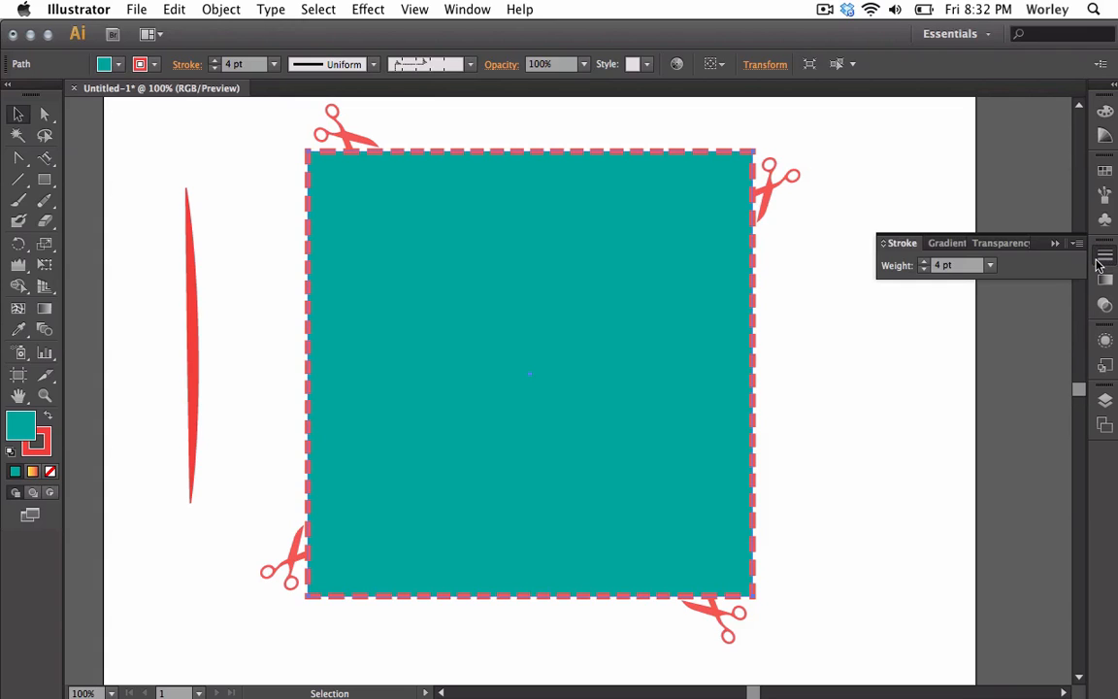
pyautogui.click(923, 271)
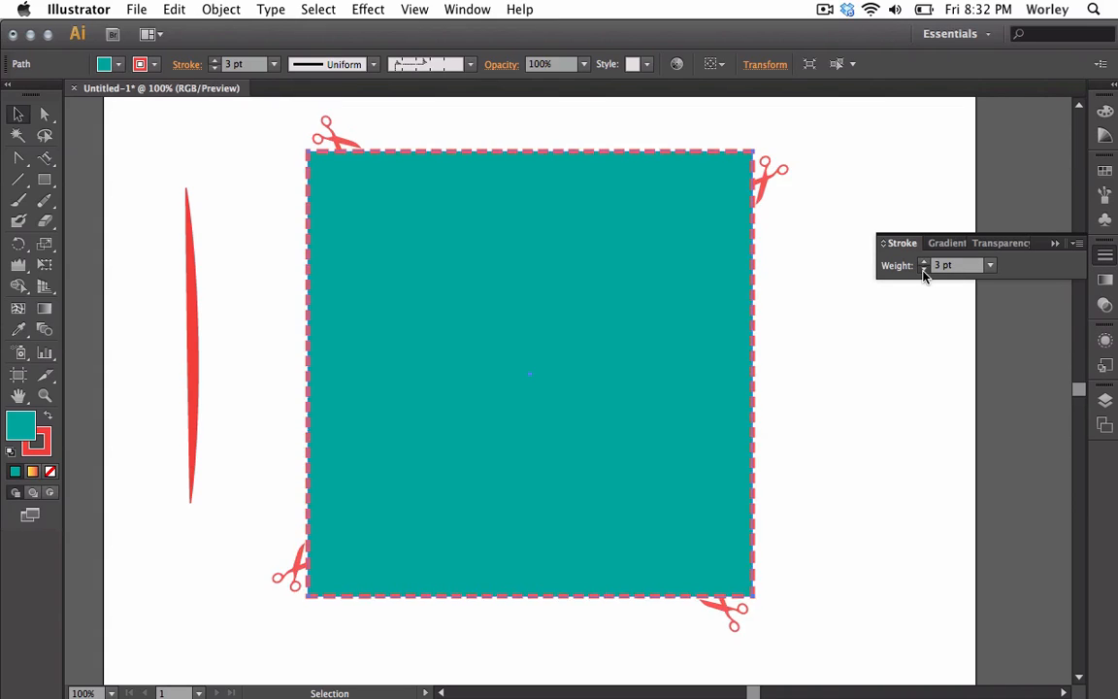
pyautogui.click(923, 270)
pyautogui.click(922, 260)
pyautogui.click(922, 260)
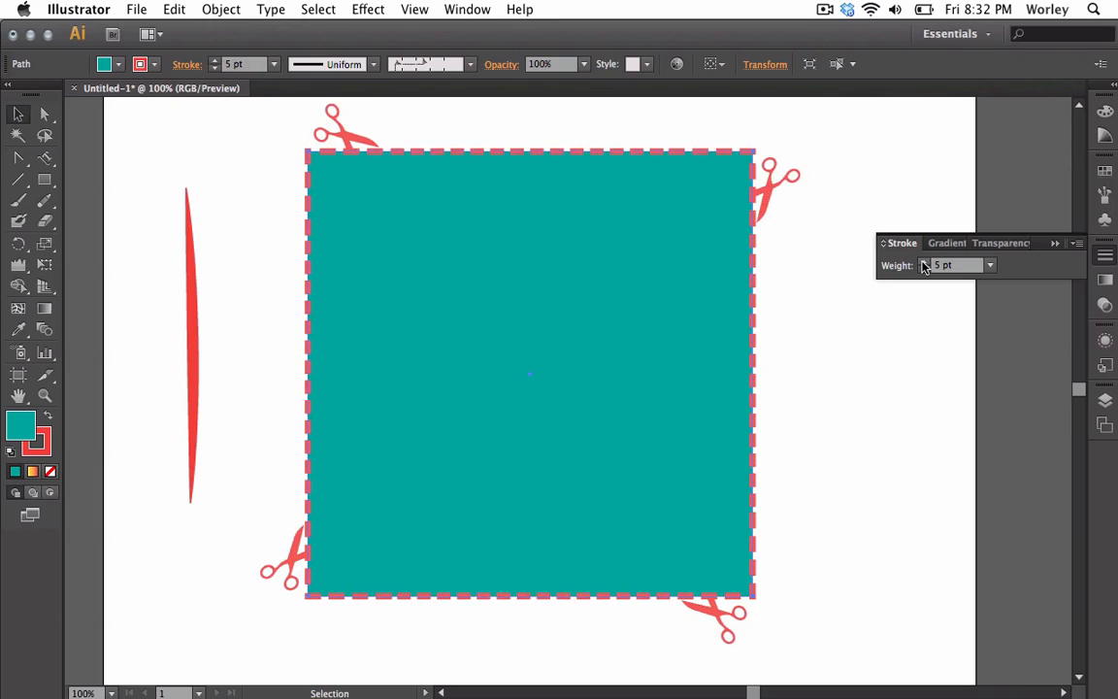
pyautogui.click(923, 260)
pyautogui.click(923, 260)
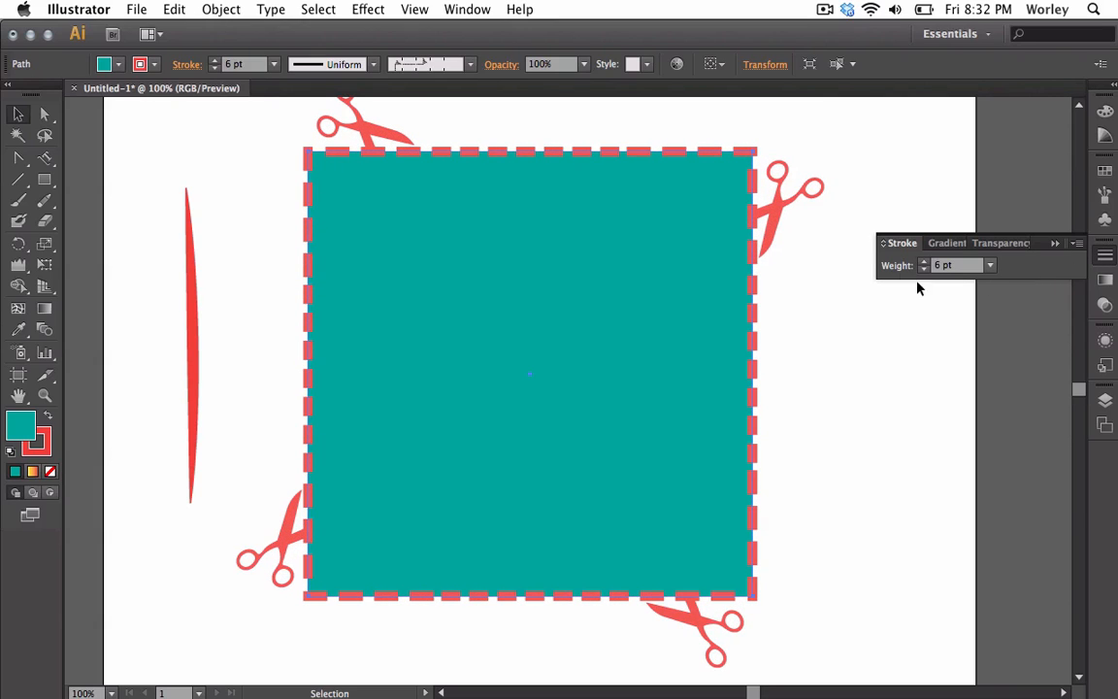
pyautogui.click(1104, 254)
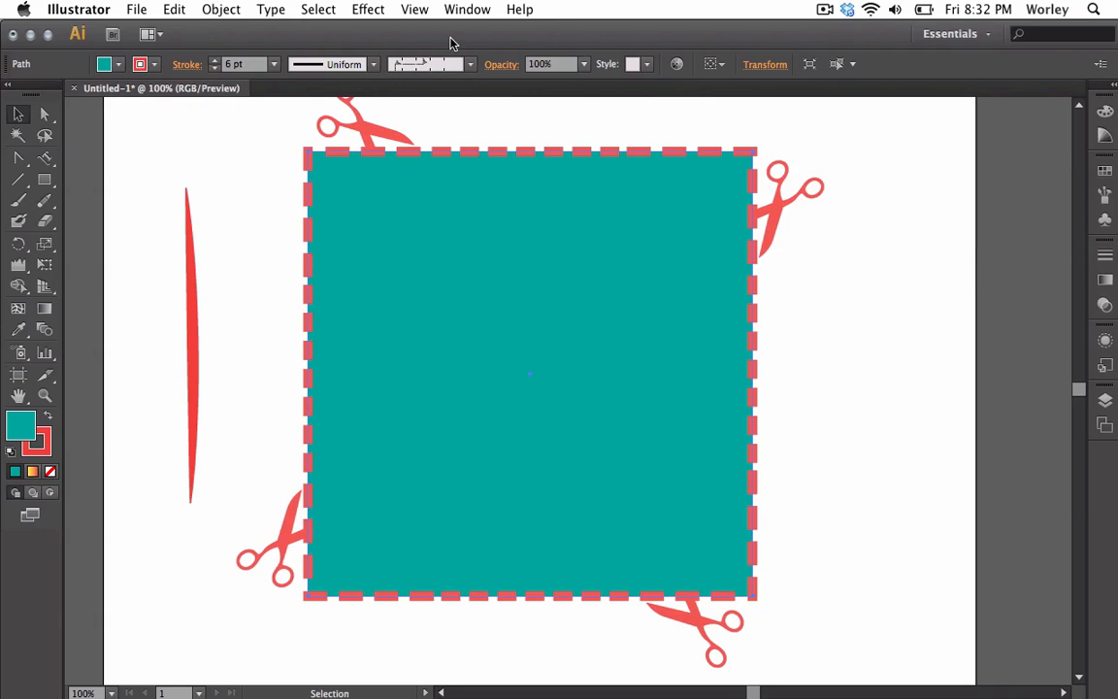
# Browse the variable width profiles and brush definitions available for the square's stroke
pyautogui.click(372, 65)
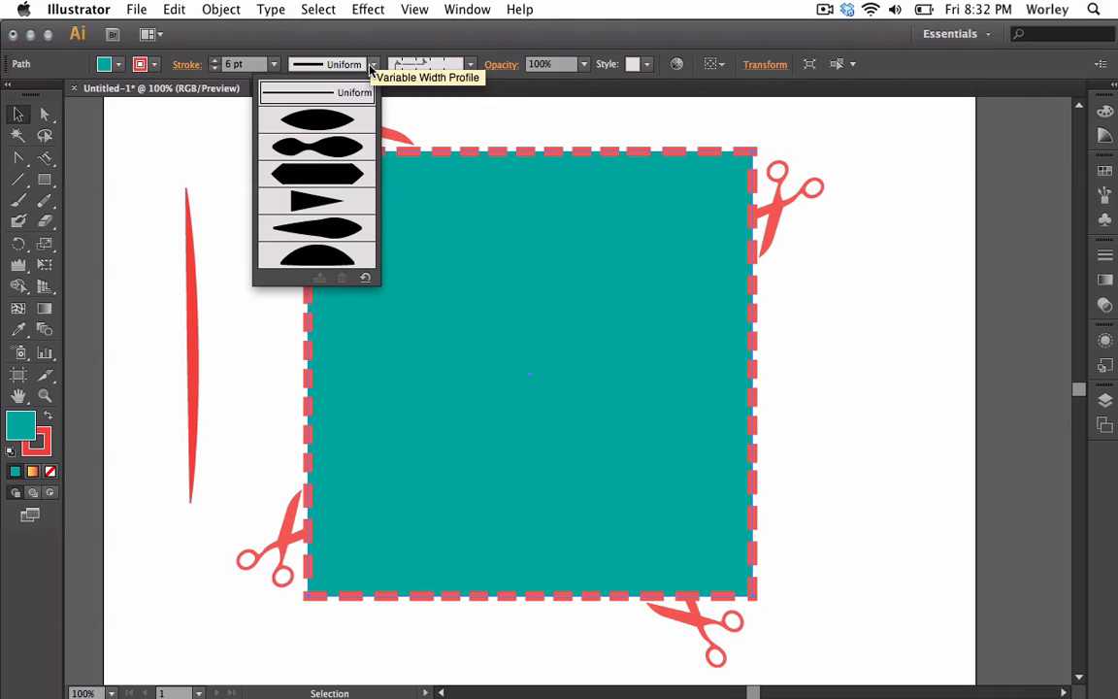
pyautogui.click(471, 66)
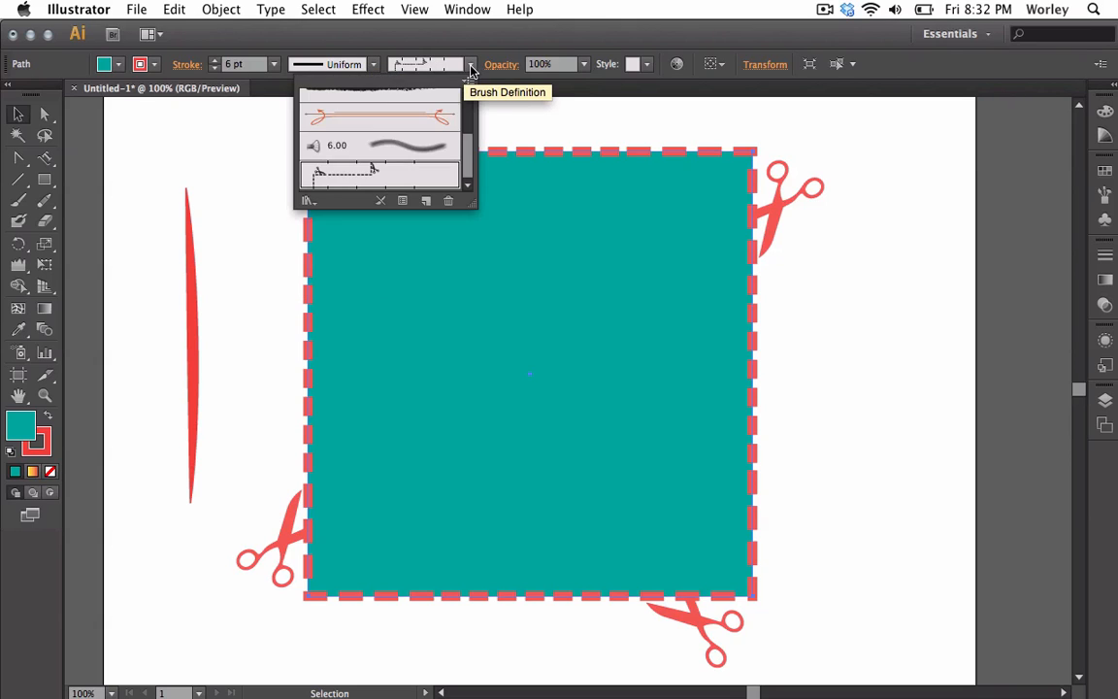
pyautogui.click(470, 66)
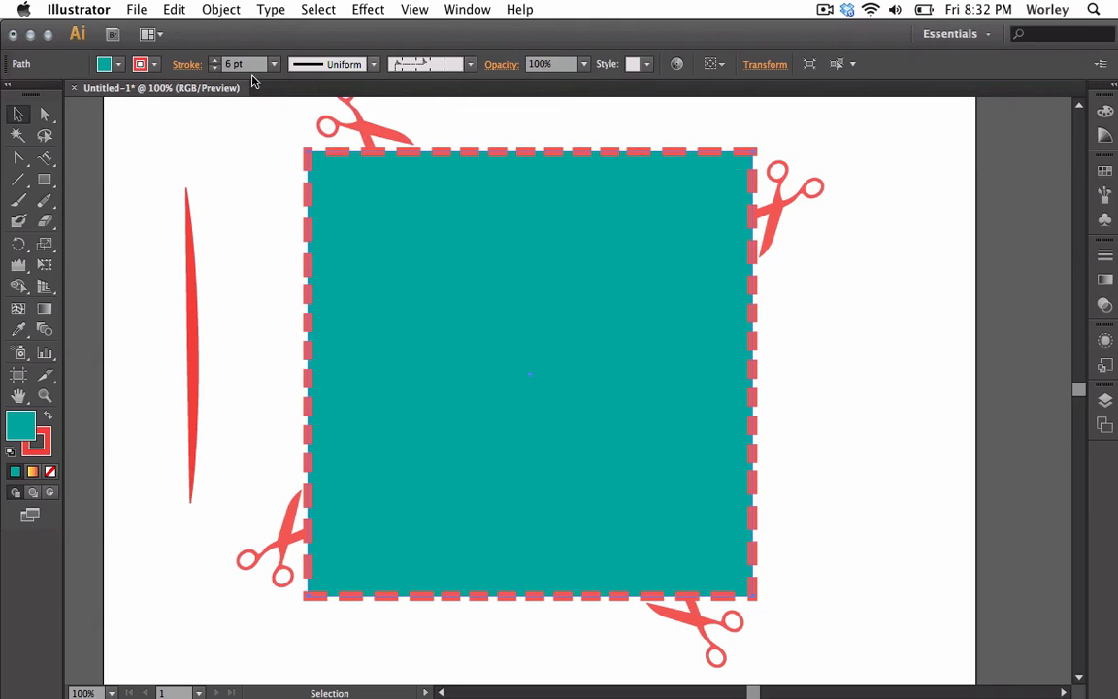
# Set the square's stroke cap to Projecting Cap
pyautogui.click(182, 68)
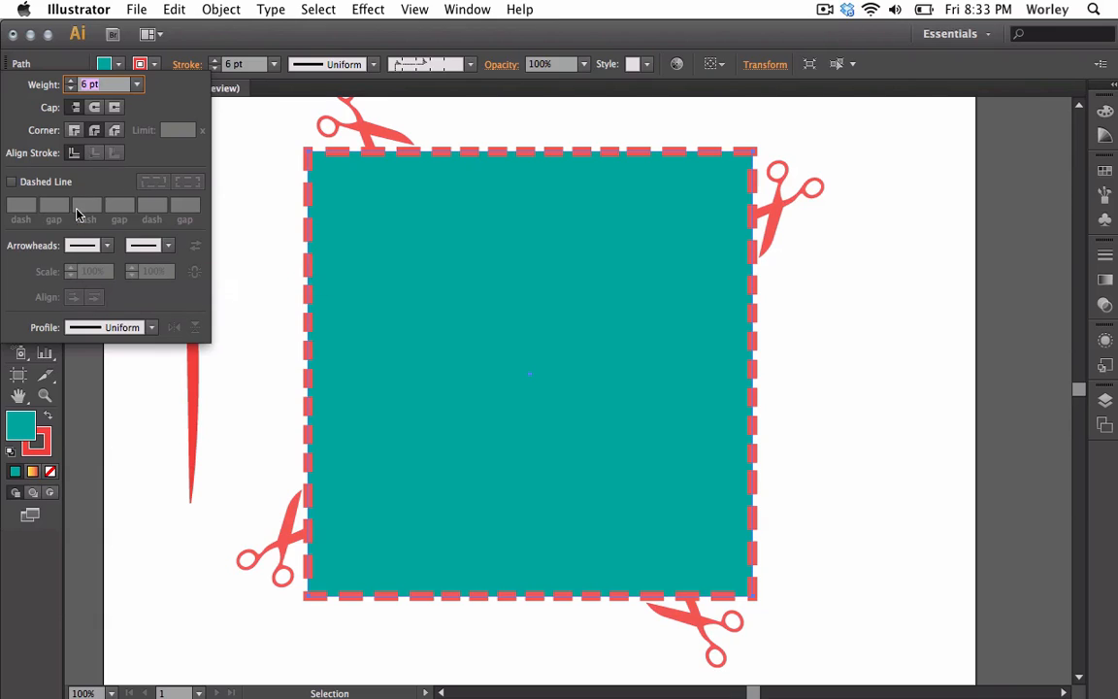
pyautogui.click(113, 108)
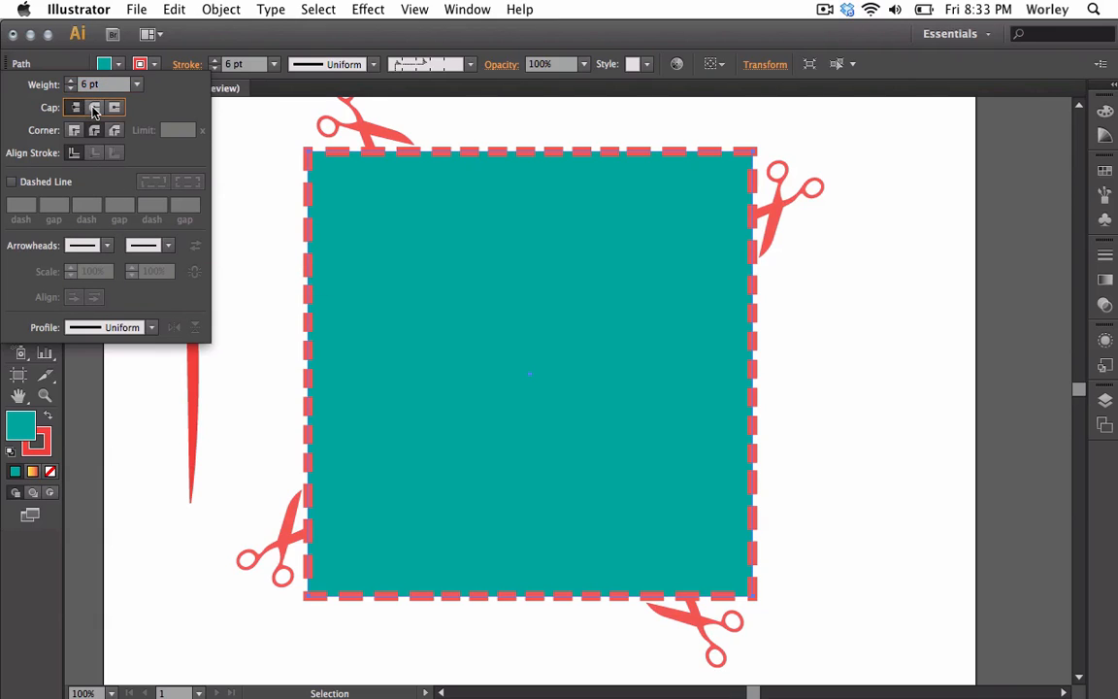
pyautogui.click(190, 71)
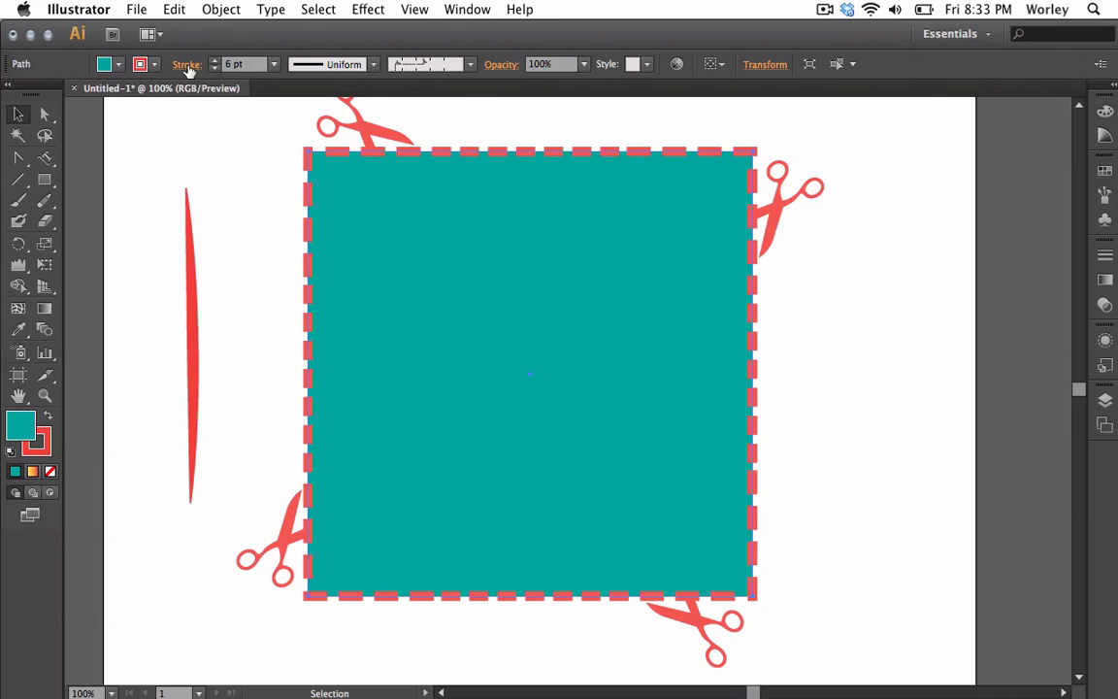
# Clear all artwork and draw a diagonal line from the upper left down to the lower right
pyautogui.click(17, 182)
pyautogui.press('super+a')
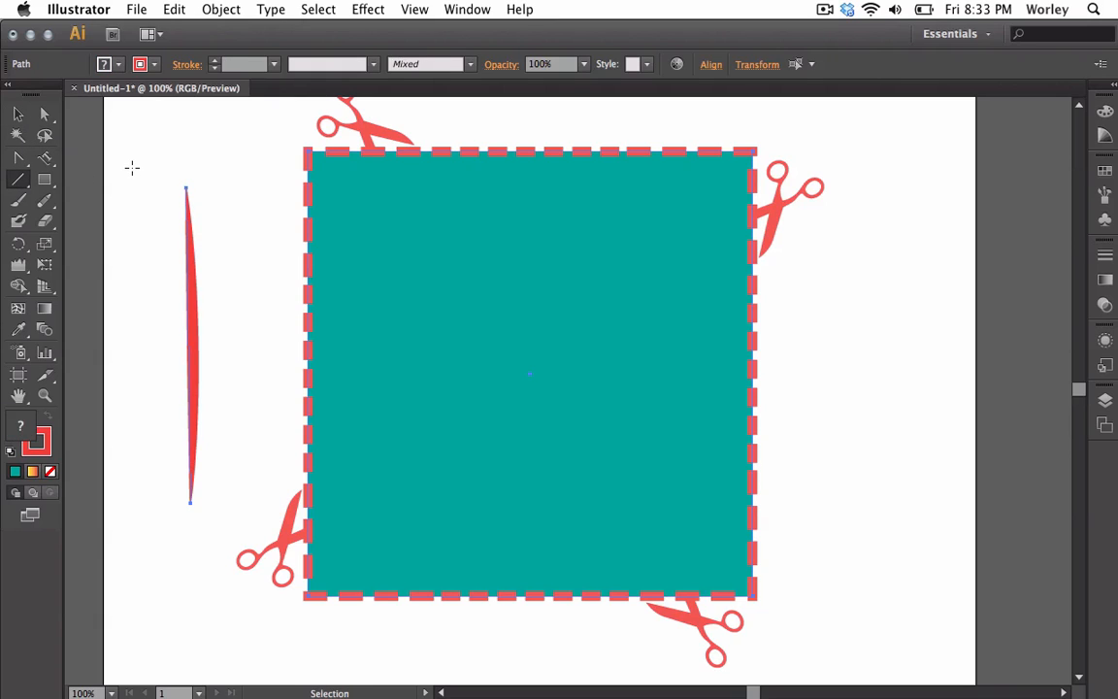
pyautogui.press('Delete')
pyautogui.moveTo(310, 223); pyautogui.dragTo(652, 474)
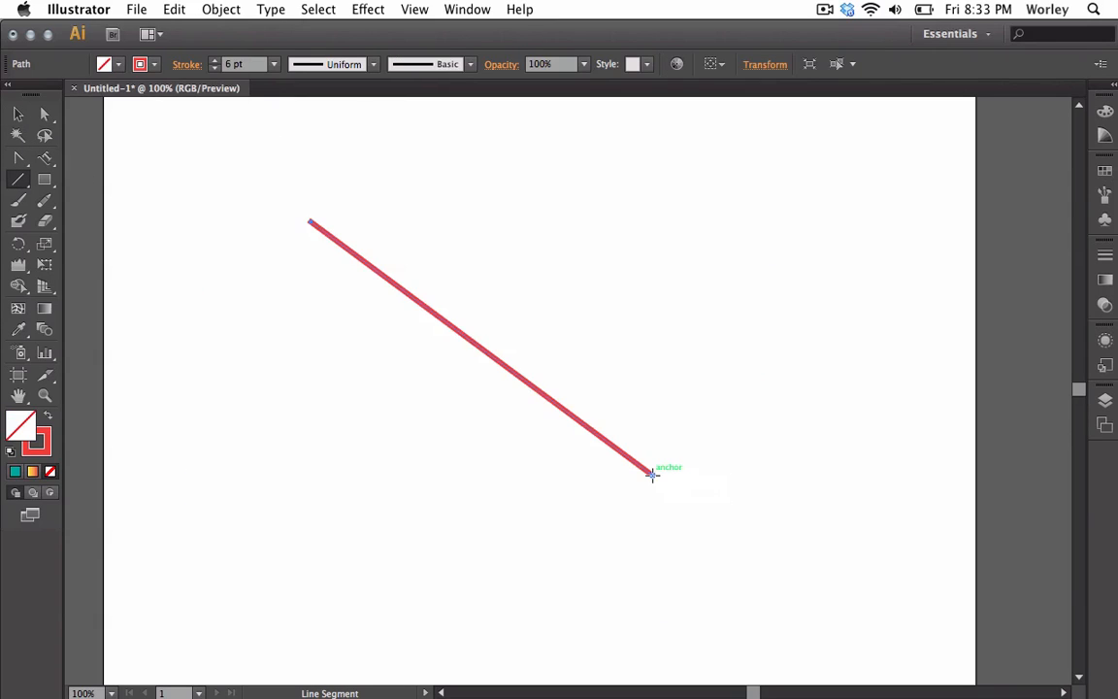
# Increase the line's stroke weight to 15 pt
pyautogui.doubleClick(214, 60)
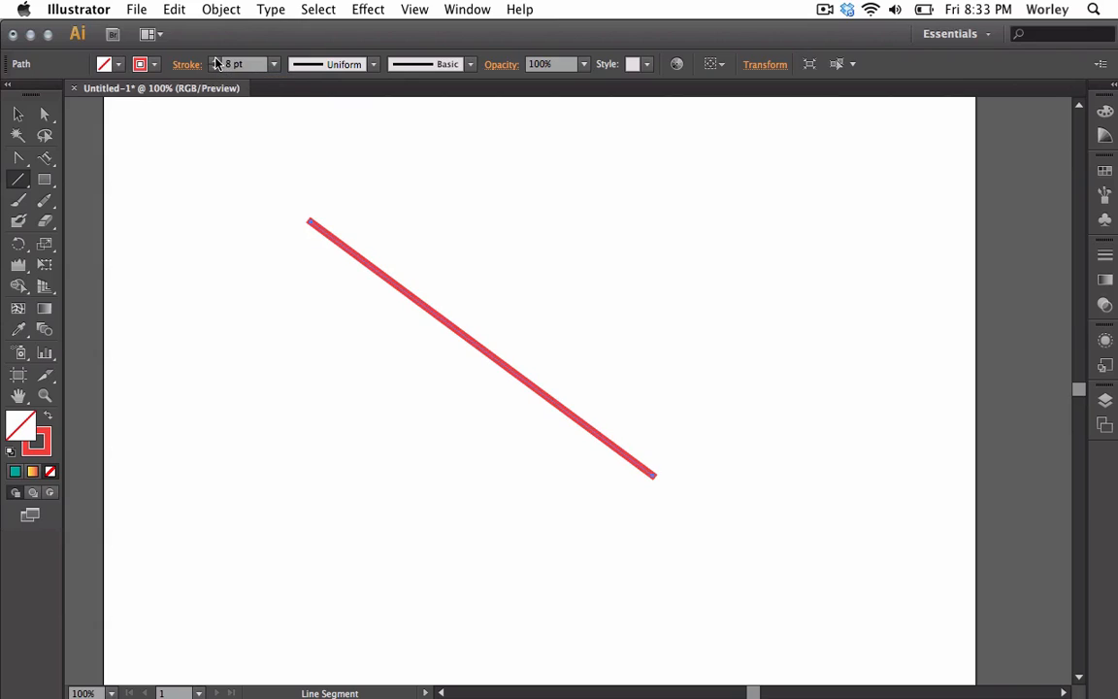
pyautogui.doubleClick(214, 60)
pyautogui.doubleClick(214, 61)
pyautogui.doubleClick(215, 60)
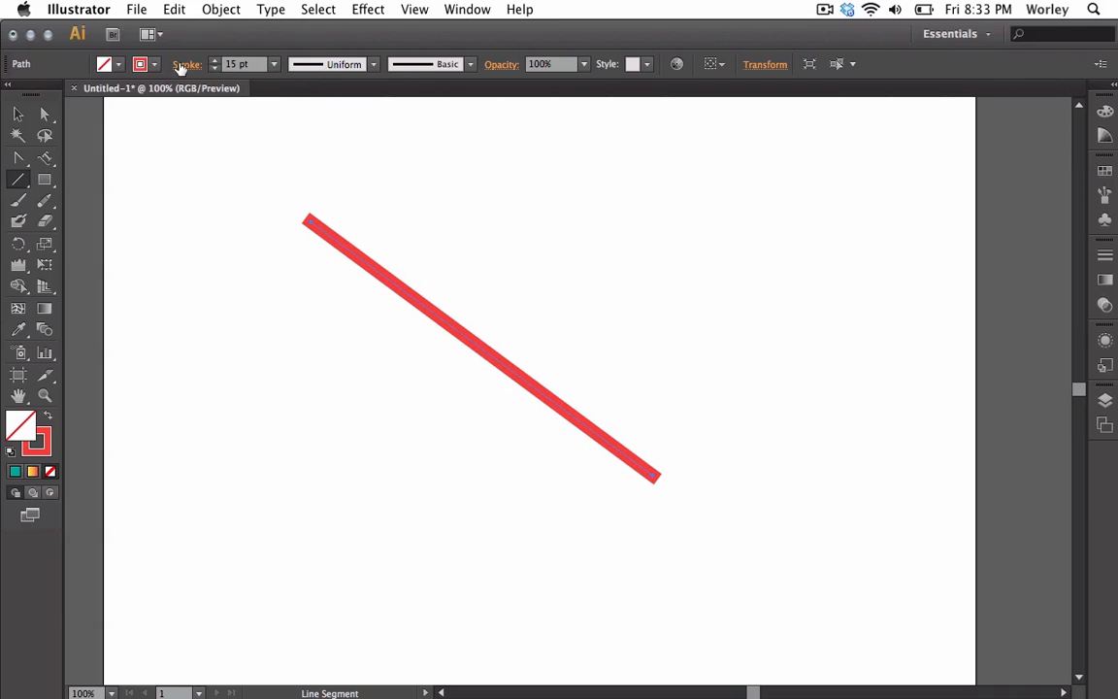
# Cycle the line's cap through Butt, Round and Projecting Cap
pyautogui.click(182, 65)
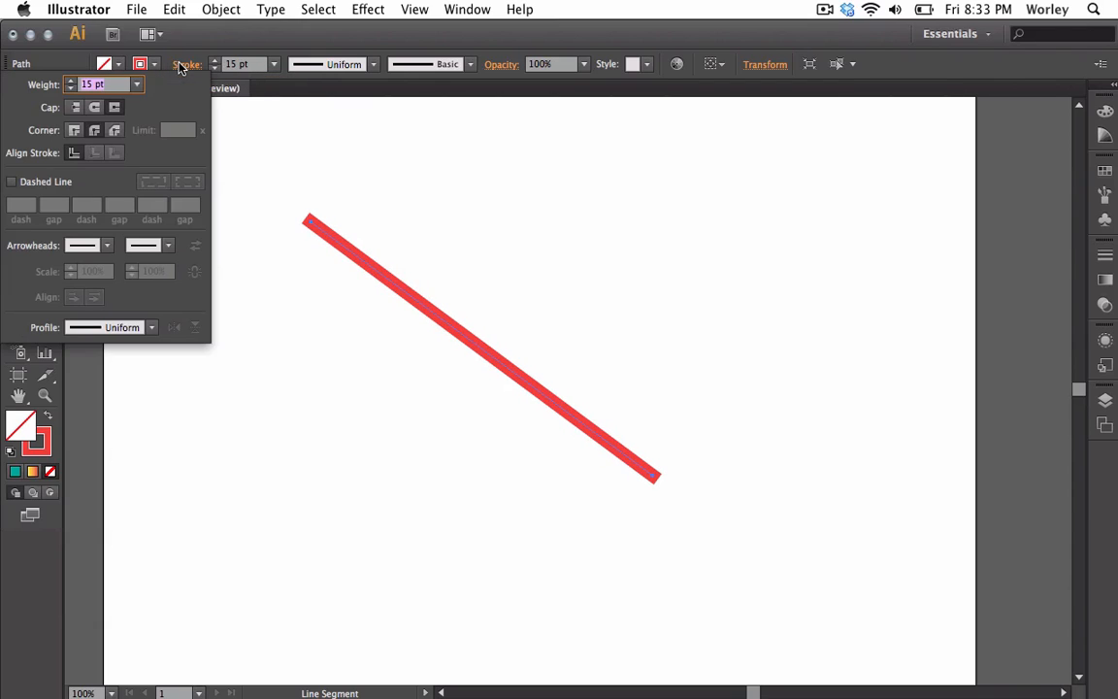
pyautogui.click(75, 108)
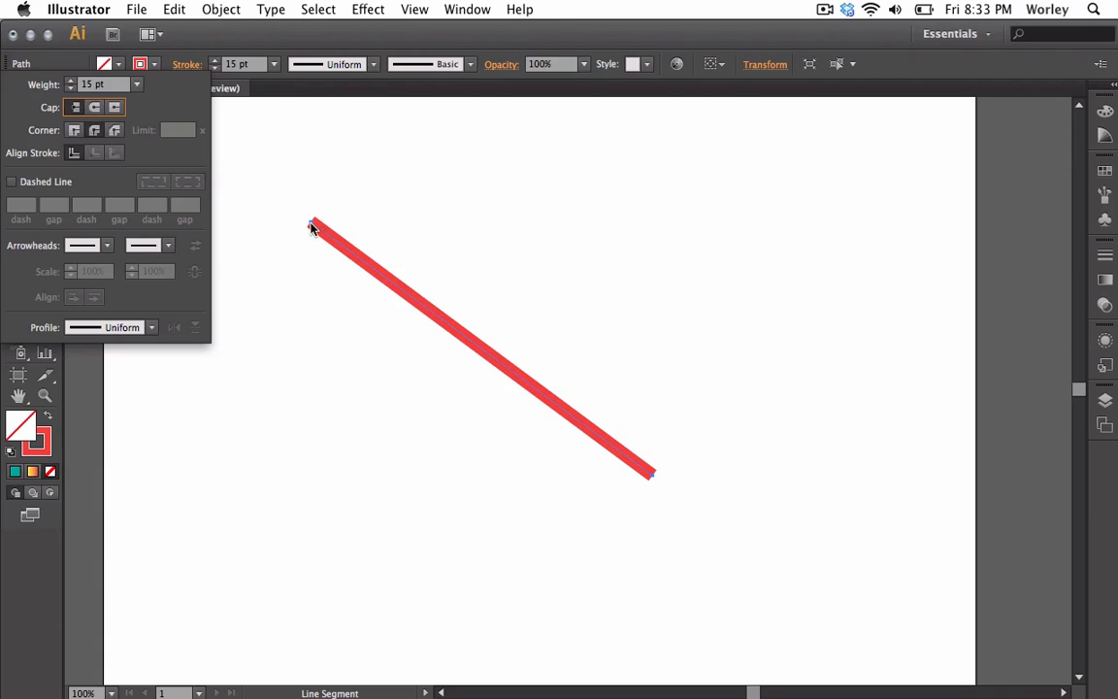
pyautogui.click(93, 108)
pyautogui.click(115, 109)
# Increase the line's stroke weight to 24 pt
pyautogui.click(215, 62)
pyautogui.click(215, 62)
pyautogui.click(214, 63)
pyautogui.click(215, 62)
pyautogui.click(215, 62)
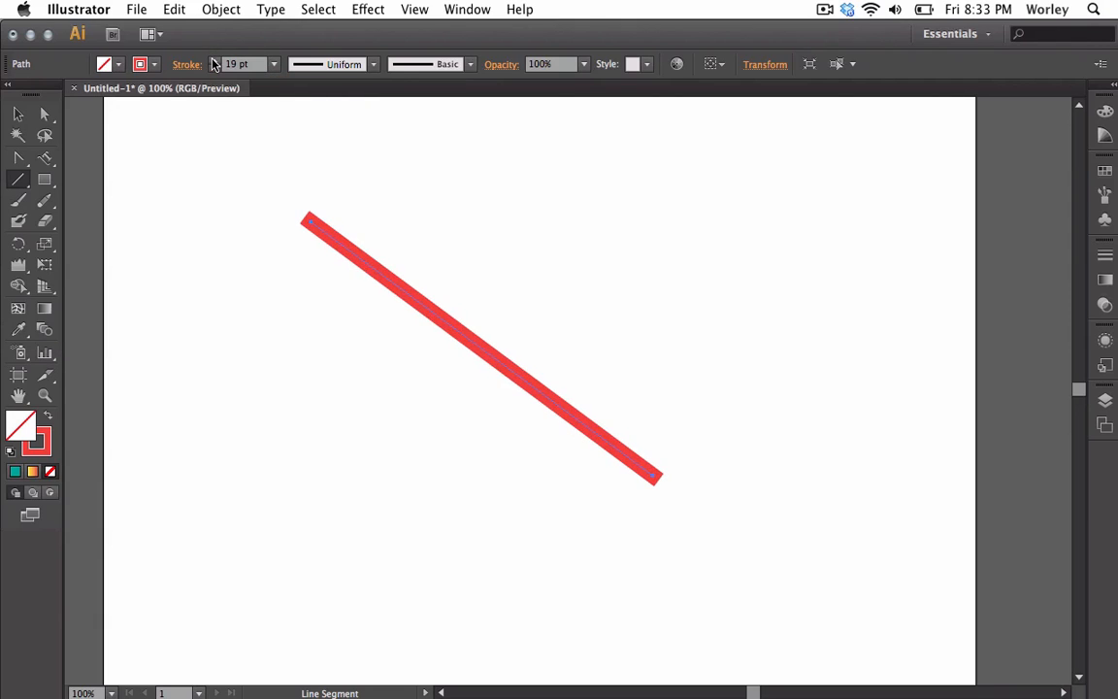
pyautogui.click(214, 62)
pyautogui.click(214, 62)
pyautogui.click(214, 62)
pyautogui.click(214, 62)
pyautogui.click(214, 62)
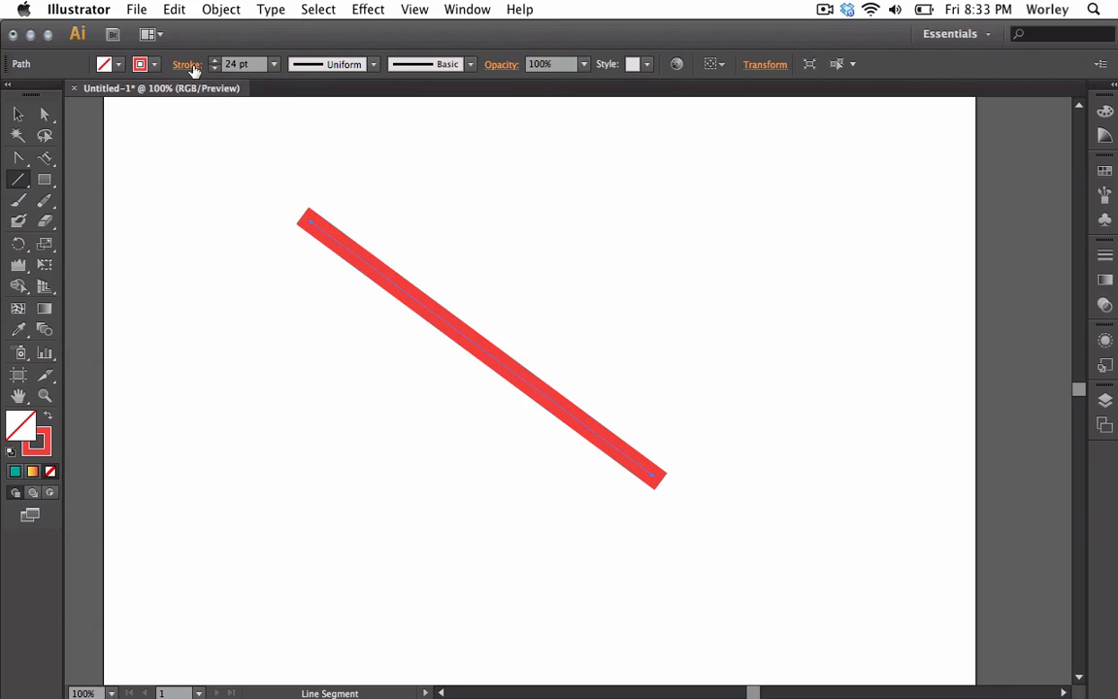
# Toggle the line's cap between Round and Butt Cap several times, ending on Butt Cap
pyautogui.click(187, 65)
pyautogui.click(93, 108)
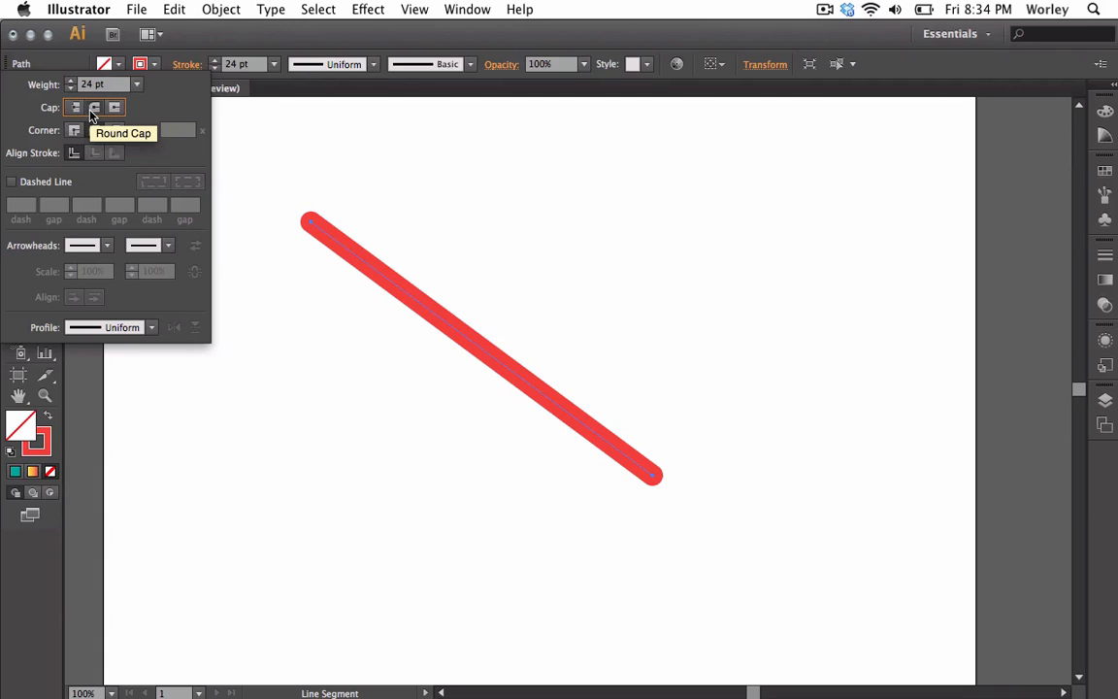
pyautogui.click(73, 107)
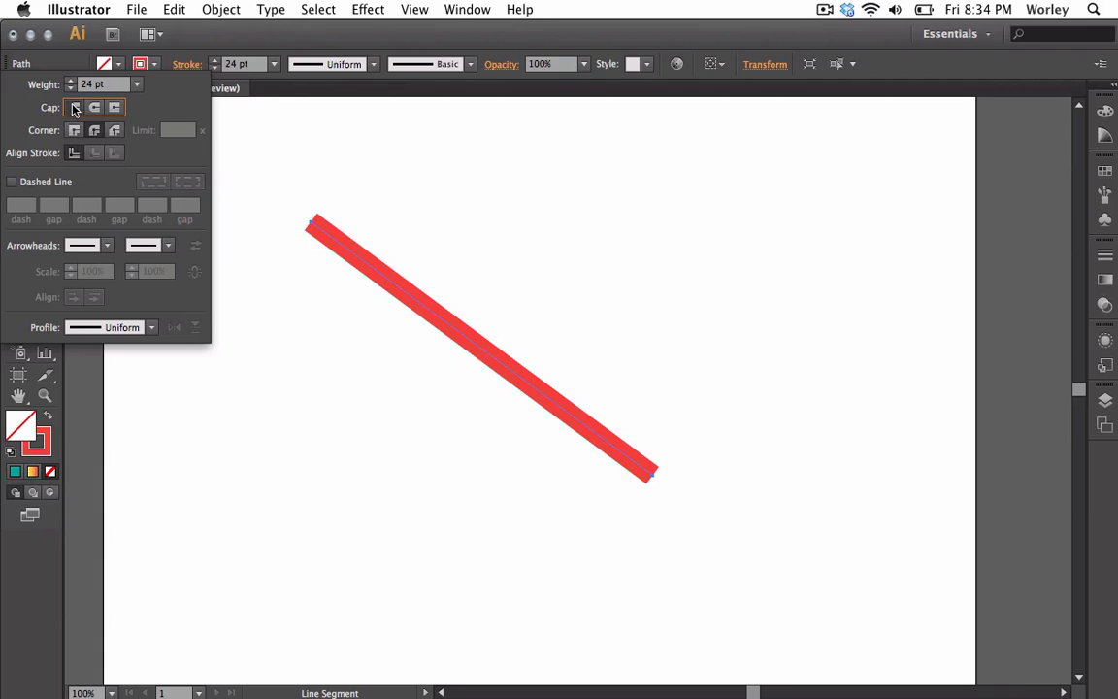
pyautogui.click(94, 107)
pyautogui.click(75, 108)
pyautogui.click(93, 108)
pyautogui.click(76, 107)
pyautogui.click(190, 66)
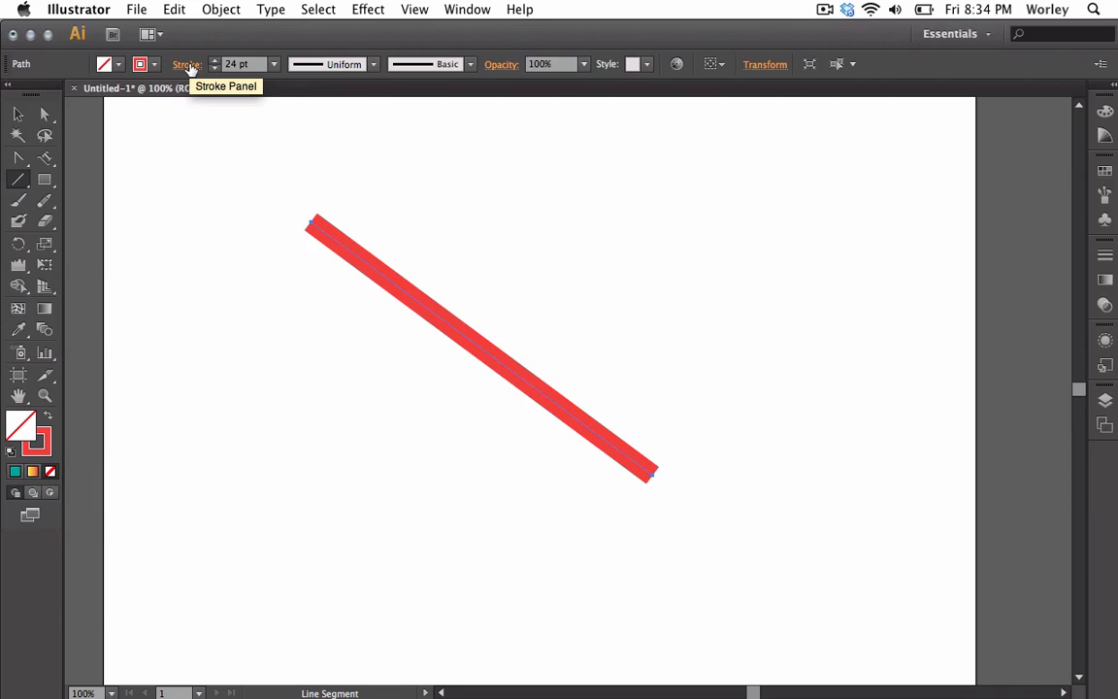